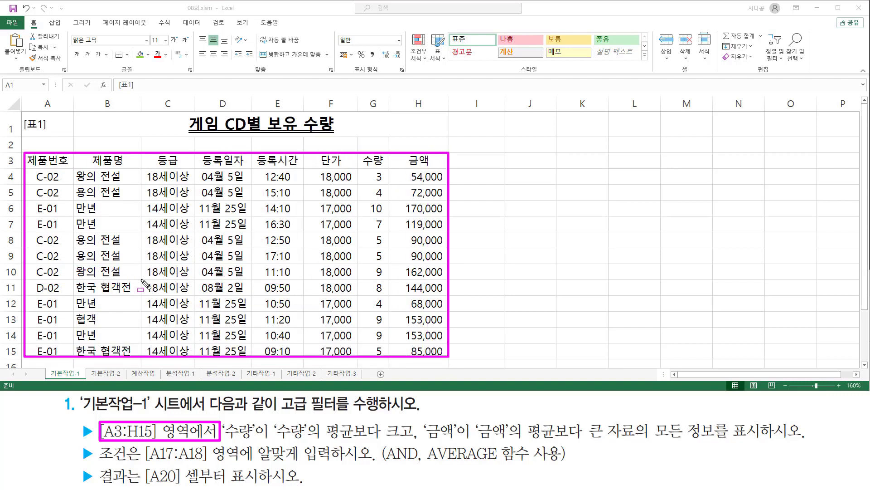
- Review the advanced filter requirements for A3:H15, the 수량 and 금액 columns, the AND and AVERAGE functions and the A17:A18 criteria range
{"action": "key", "text": "Escape"}
{"action": "left_click_drag", "start_coordinate": [217, 419], "coordinate": [262, 442]}
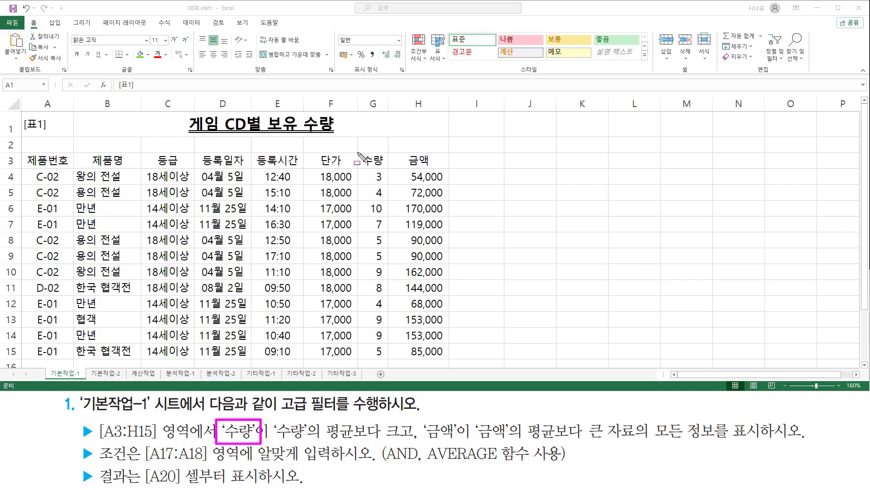
{"action": "left_click_drag", "start_coordinate": [358, 153], "coordinate": [387, 168]}
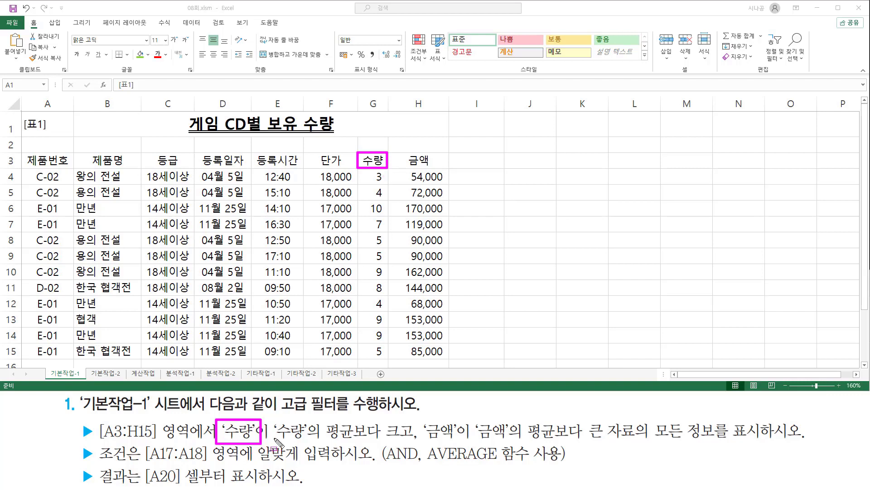
{"action": "left_click_drag", "start_coordinate": [272, 439], "coordinate": [413, 439]}
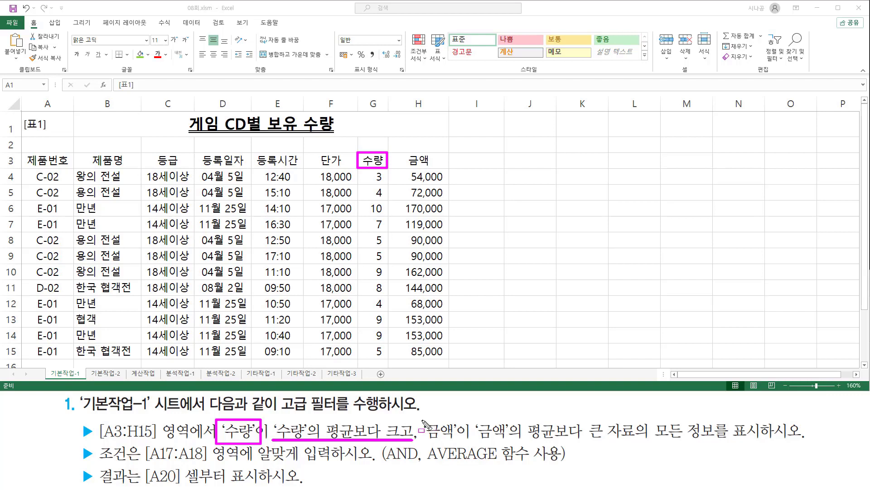
{"action": "left_click_drag", "start_coordinate": [422, 419], "coordinate": [458, 443]}
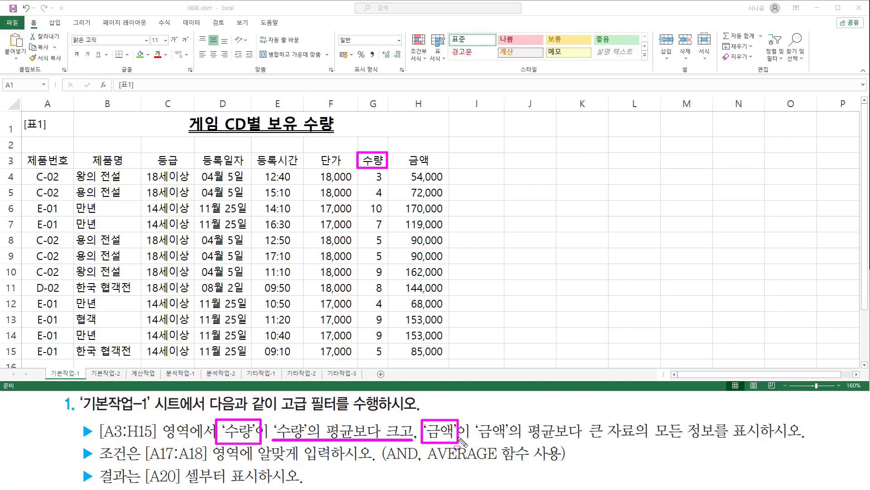
{"action": "left_click_drag", "start_coordinate": [399, 152], "coordinate": [441, 168]}
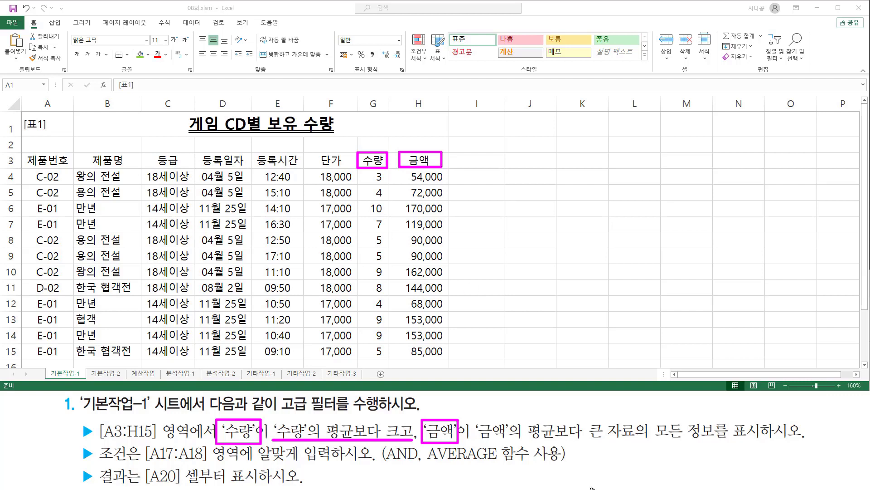
{"action": "left_click_drag", "start_coordinate": [476, 440], "coordinate": [636, 438]}
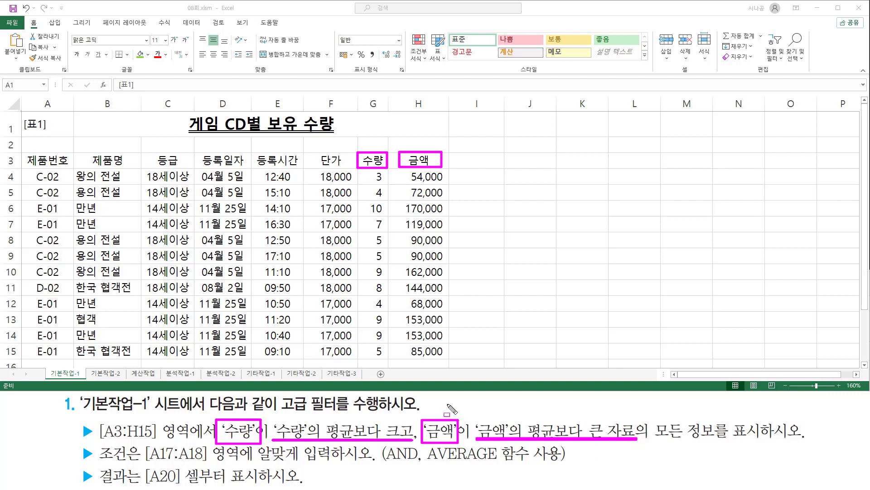
{"action": "left_click_drag", "start_coordinate": [254, 421], "coordinate": [262, 407]}
{"action": "mouse_move", "coordinate": [444, 414]}
{"action": "left_mouse_down"}
{"action": "mouse_move", "coordinate": [450, 422]}
{"action": "mouse_move", "coordinate": [457, 412]}
{"action": "left_mouse_up"}
{"action": "left_click_drag", "start_coordinate": [367, 202], "coordinate": [366, 166]}
{"action": "left_click_drag", "start_coordinate": [368, 231], "coordinate": [388, 355]}
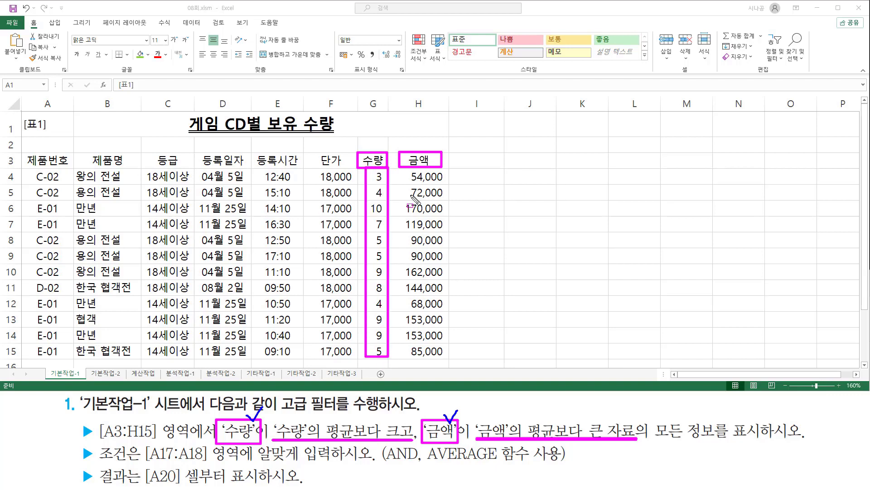
{"action": "mouse_move", "coordinate": [408, 170]}
{"action": "left_mouse_down"}
{"action": "mouse_move", "coordinate": [414, 212]}
{"action": "mouse_move", "coordinate": [445, 227]}
{"action": "mouse_move", "coordinate": [408, 170]}
{"action": "left_mouse_up"}
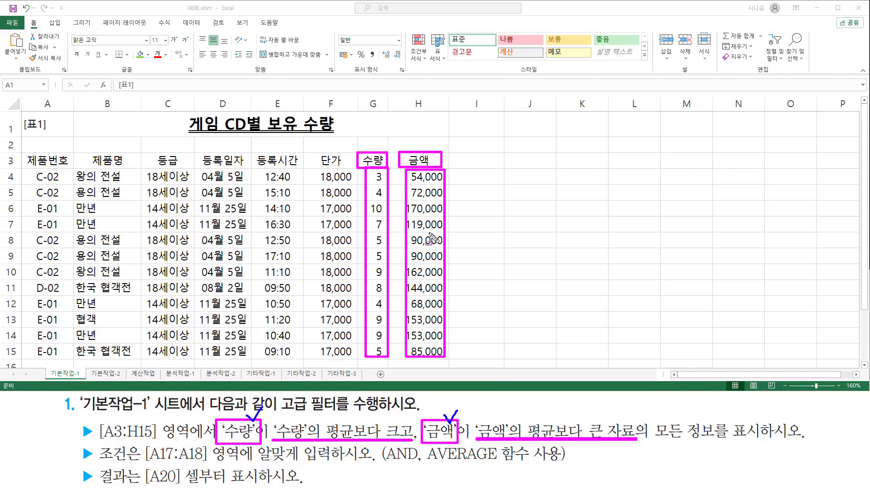
{"action": "left_click_drag", "start_coordinate": [426, 461], "coordinate": [500, 462]}
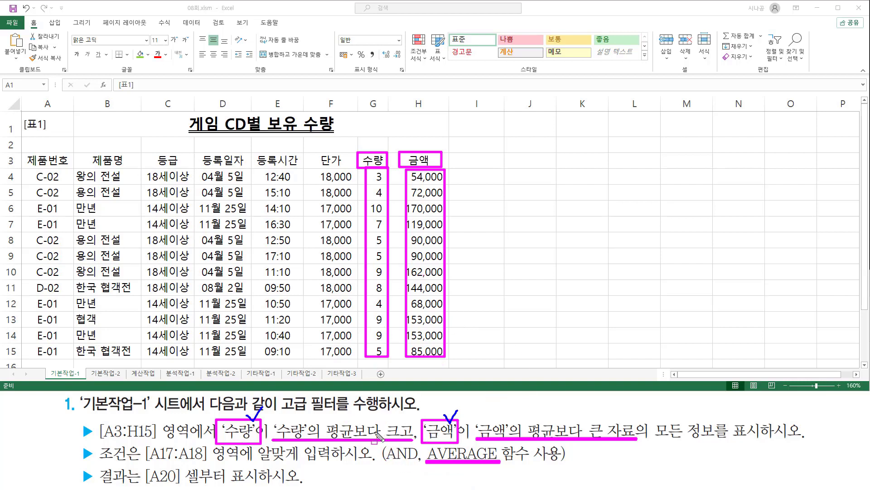
{"action": "left_click_drag", "start_coordinate": [385, 445], "coordinate": [419, 465]}
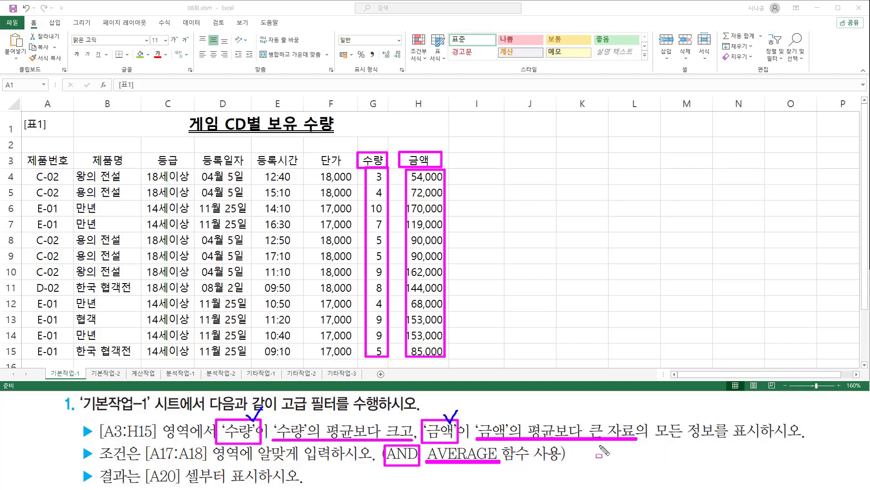
{"action": "mouse_move", "coordinate": [657, 423]}
{"action": "left_mouse_down"}
{"action": "mouse_move", "coordinate": [696, 440]}
{"action": "mouse_move", "coordinate": [766, 441]}
{"action": "left_mouse_up"}
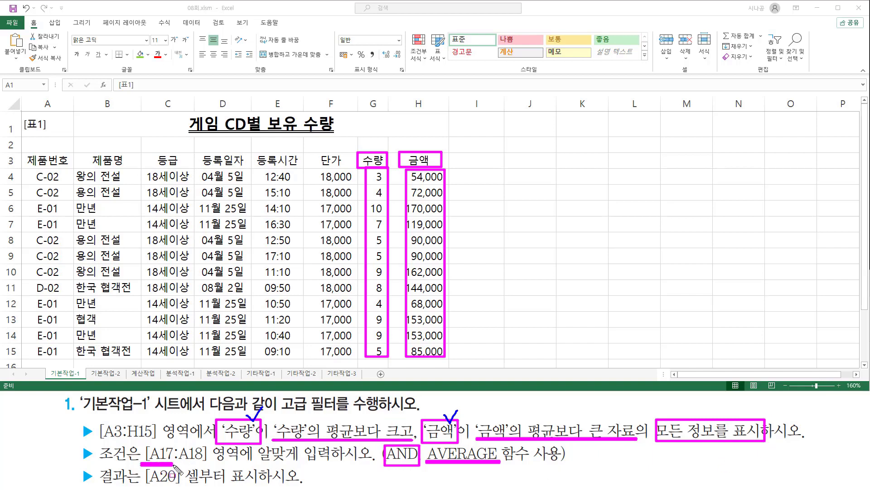
{"action": "left_click_drag", "start_coordinate": [141, 462], "coordinate": [213, 464]}
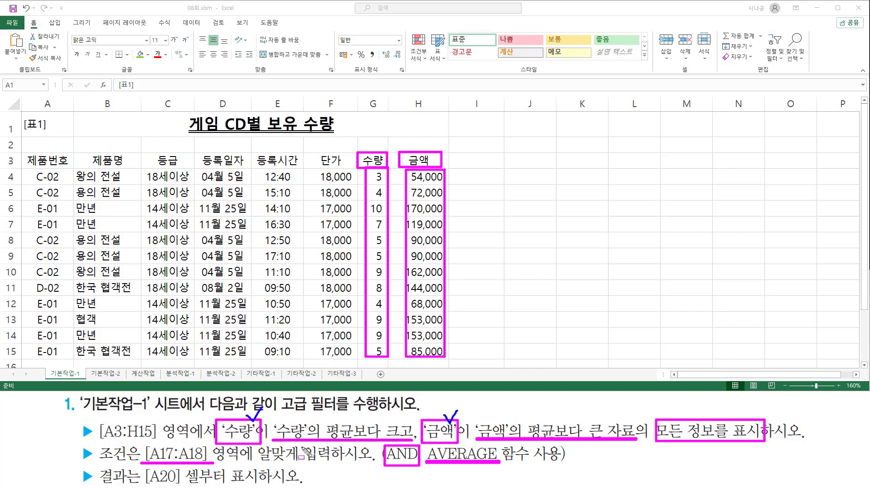
{"action": "key", "text": "Escape"}
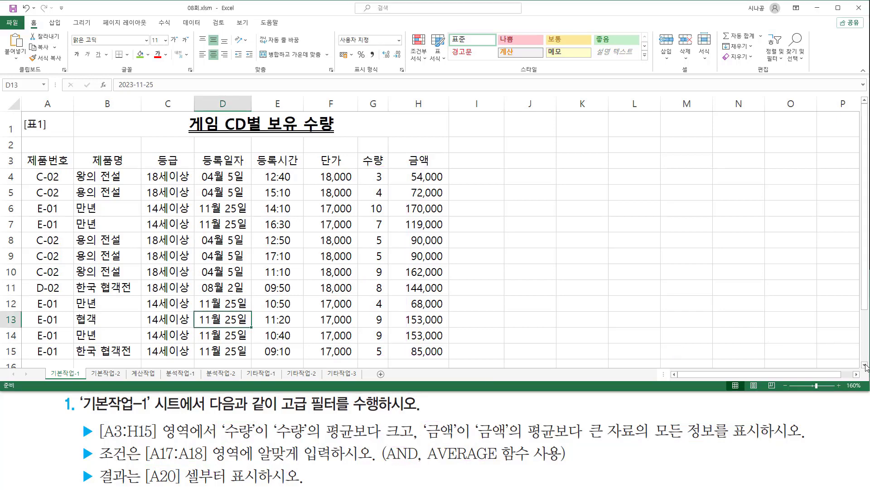
- Enter 조건 in cell A17 as the heading of the filter criteria
{"action": "scroll", "coordinate": [866, 367], "scroll_direction": "down", "scroll_amount": 4}
{"action": "left_click", "coordinate": [38, 295]}
{"action": "left_click", "coordinate": [52, 315]}
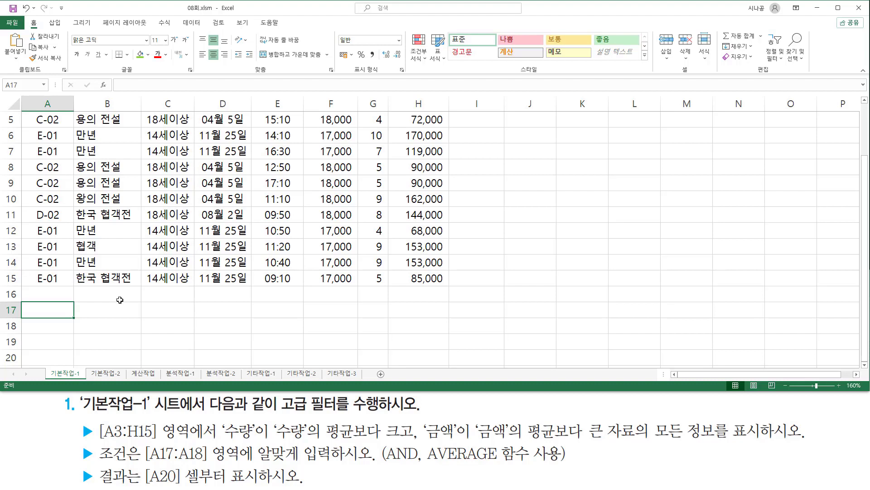
{"action": "type", "text": "조거"}
{"action": "key", "text": "Return"}
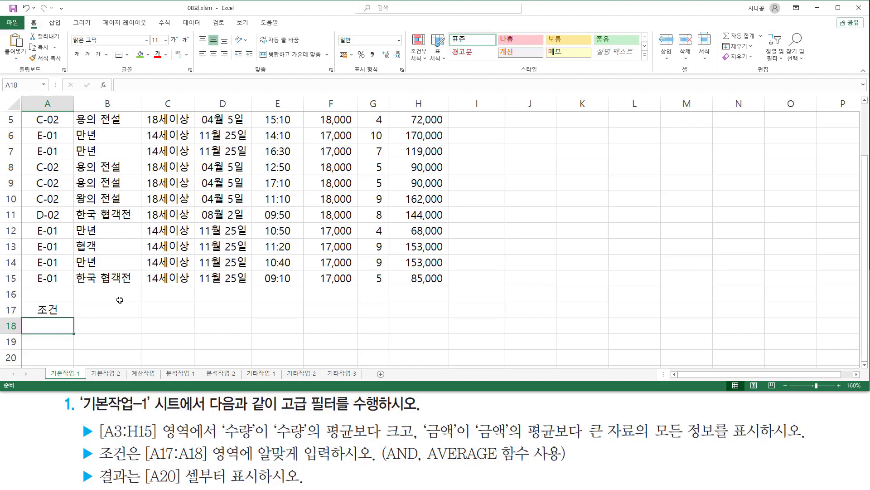
- Start an AND formula in A18 whose first condition tests the first 수량 cell, G4, with a greater-than operator
{"action": "type", "text": "="}
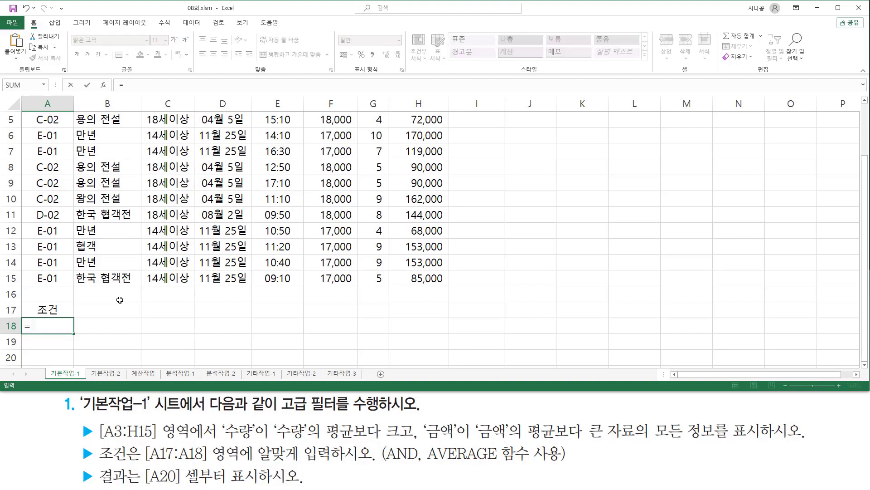
{"action": "type", "text": "and("}
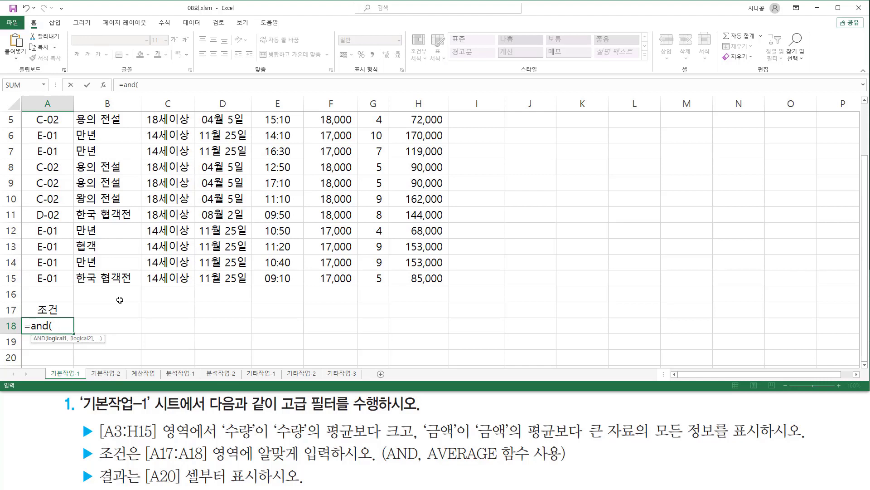
{"action": "scroll", "coordinate": [375, 259], "scroll_direction": "up", "scroll_amount": 2}
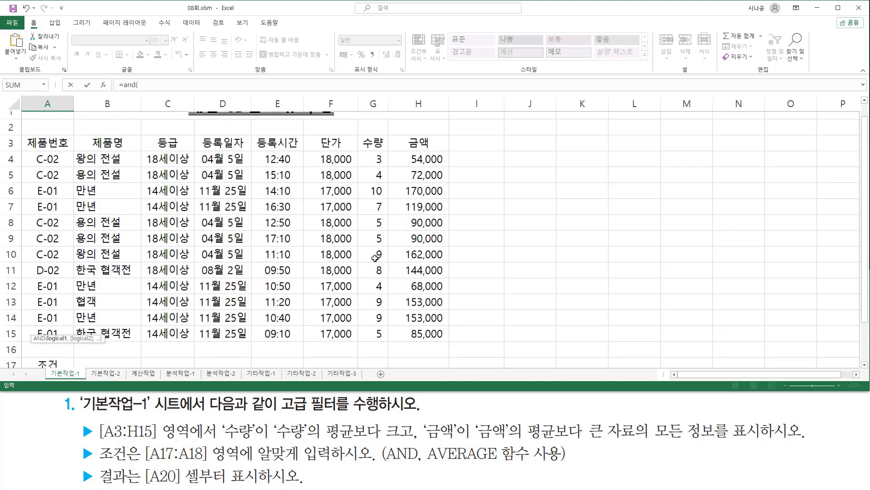
{"action": "left_click", "coordinate": [385, 172]}
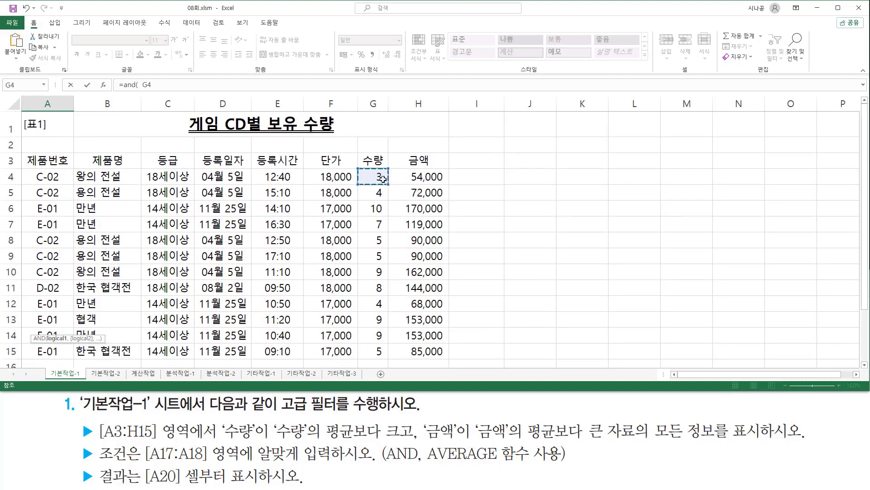
{"action": "scroll", "coordinate": [507, 279], "scroll_direction": "down", "scroll_amount": 2}
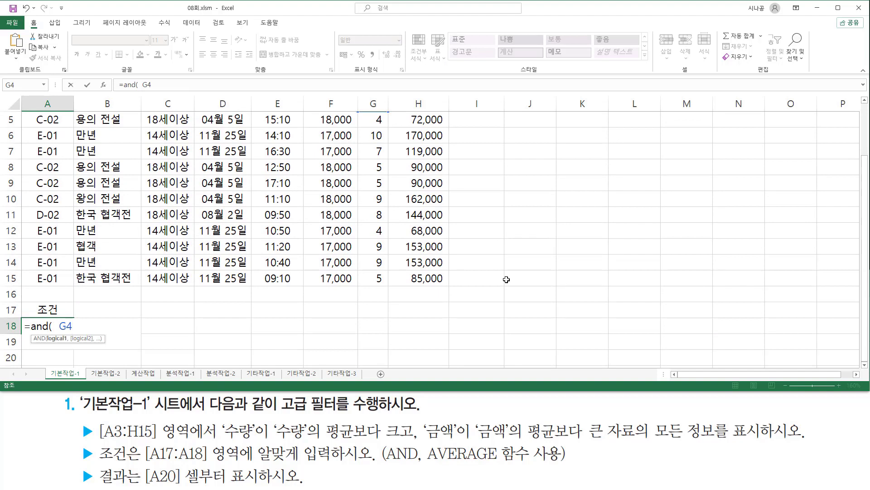
{"action": "type", "text": ">"}
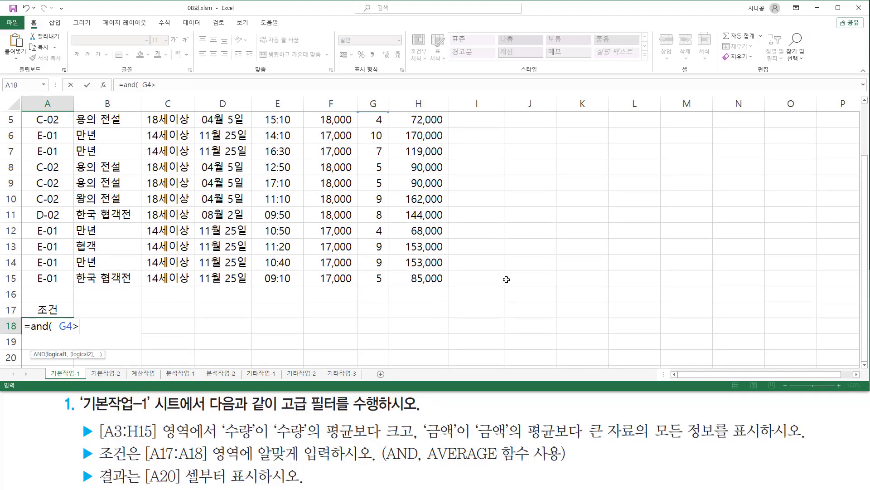
- Complete the first AND condition by comparing G4 with AVERAGE(G4:G15), the average of the 수량 column
{"action": "type", "text": "aver"}
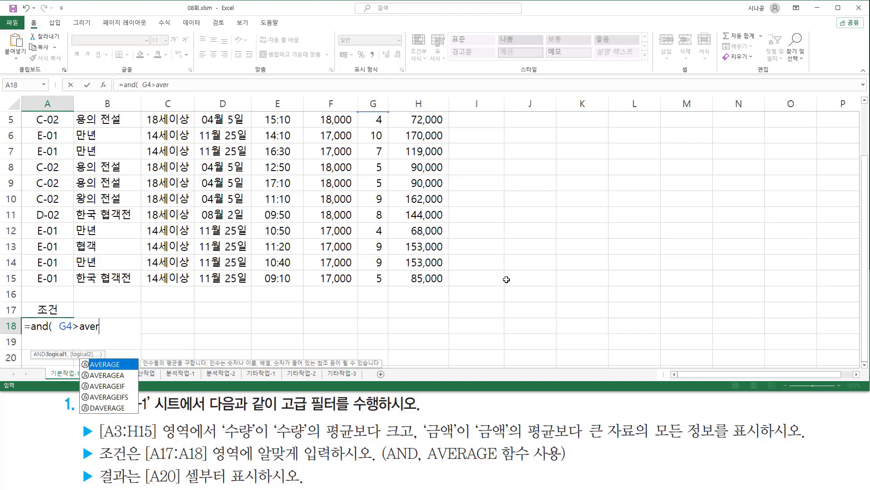
{"action": "key", "text": "Tab"}
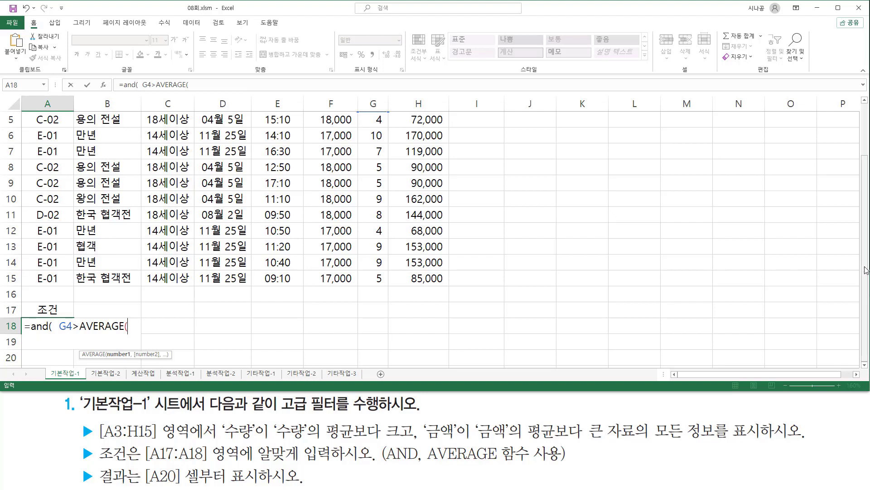
{"action": "left_click_drag", "start_coordinate": [865, 267], "coordinate": [865, 241]}
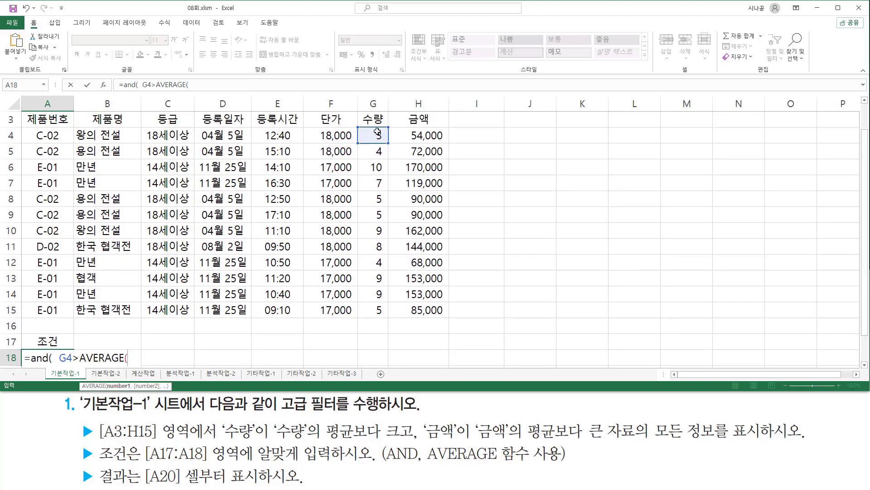
{"action": "left_click_drag", "start_coordinate": [378, 132], "coordinate": [377, 310]}
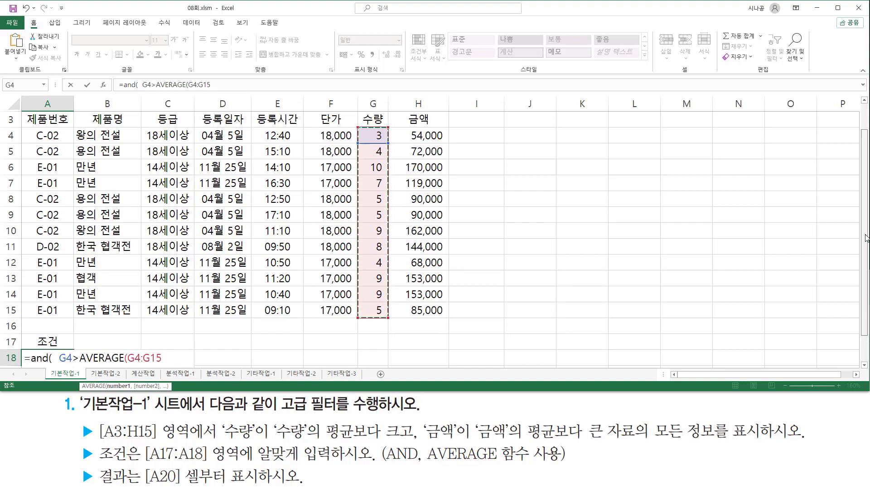
{"action": "scroll", "coordinate": [866, 238], "scroll_direction": "down", "scroll_amount": 1}
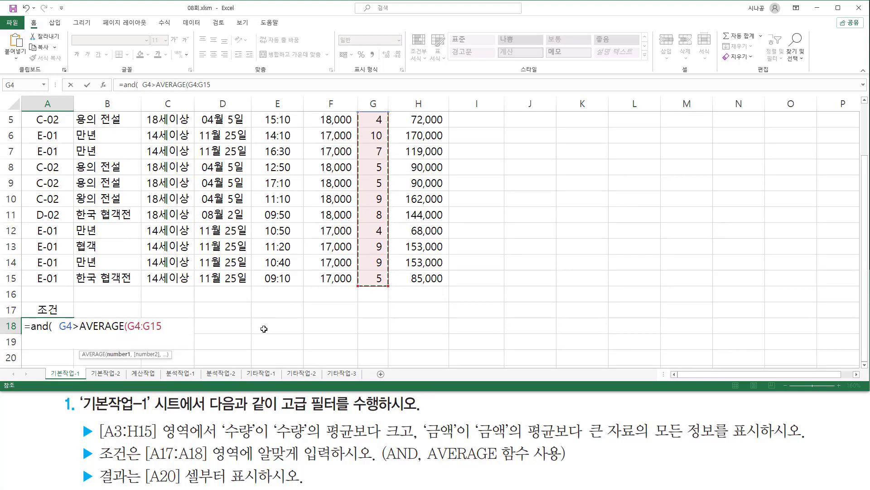
{"action": "type", "text": ")"}
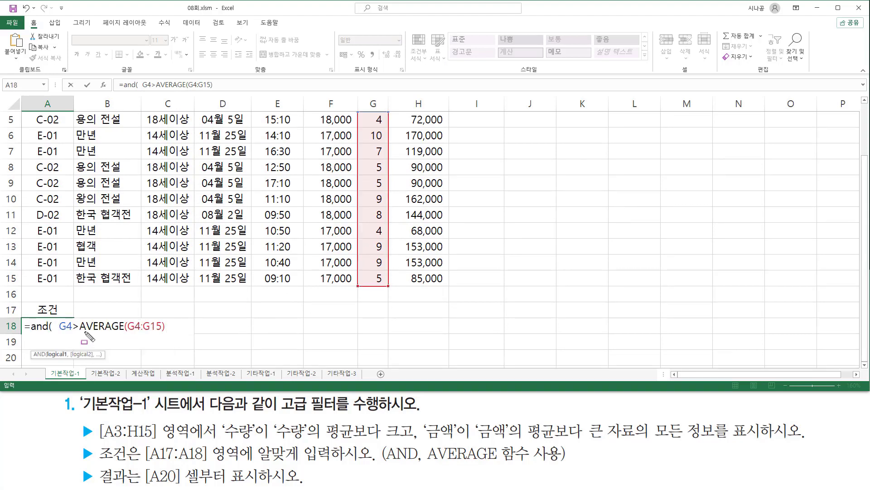
{"action": "left_click_drag", "start_coordinate": [79, 332], "coordinate": [164, 333]}
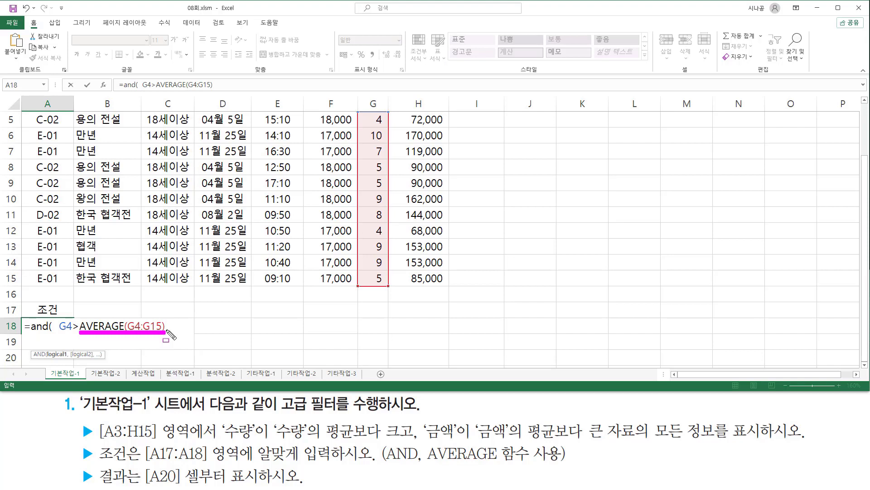
{"action": "mouse_move", "coordinate": [59, 337]}
{"action": "left_mouse_down"}
{"action": "mouse_move", "coordinate": [59, 317]}
{"action": "mouse_move", "coordinate": [70, 337]}
{"action": "left_mouse_up"}
{"action": "key", "text": "Escape"}
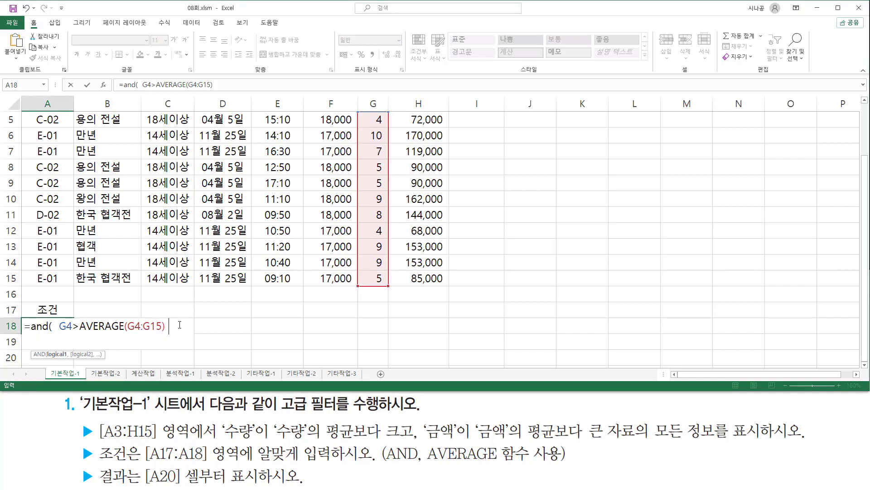
- Add the second AND condition H4>AVERAGE(H4:H15) to the A18 formula, testing 금액 against its column average
{"action": "type", "text": ","}
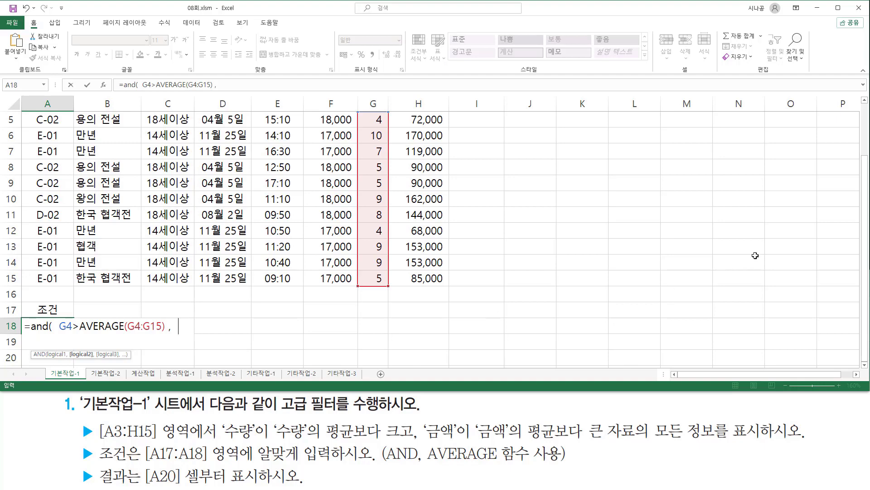
{"action": "left_click_drag", "start_coordinate": [865, 170], "coordinate": [865, 132]}
{"action": "left_click", "coordinate": [420, 136]}
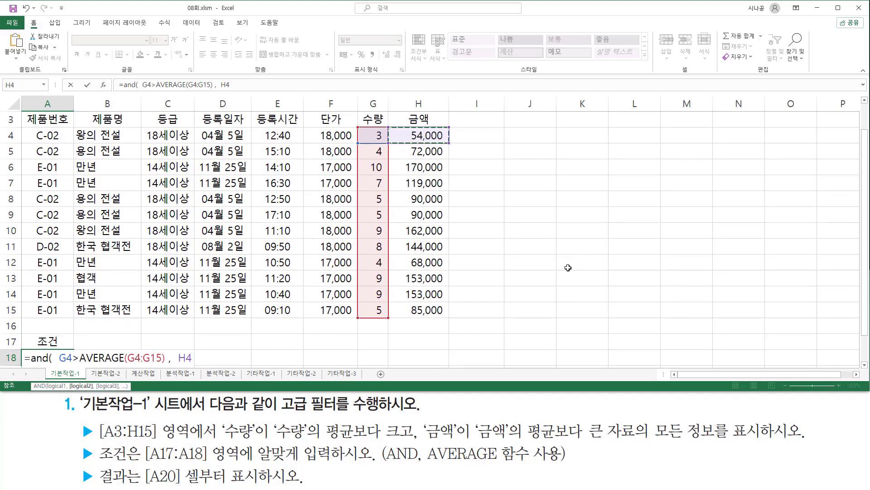
{"action": "type", "text": ">"}
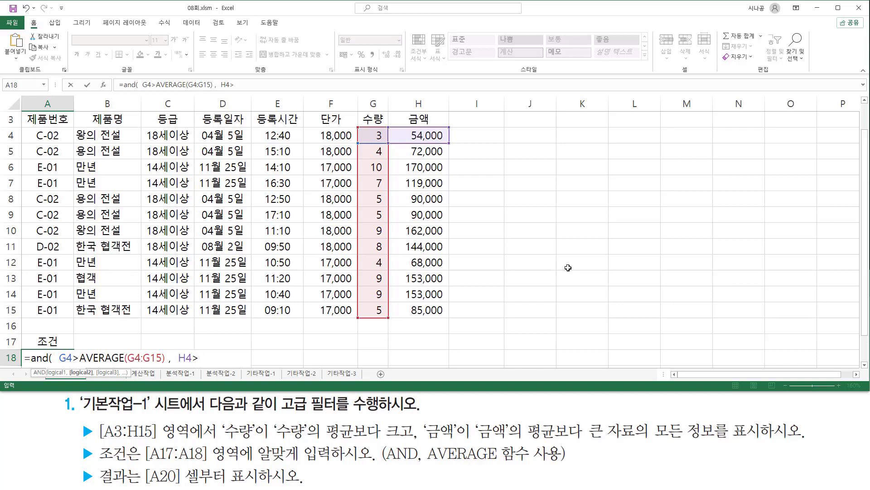
{"action": "type", "text": "aver"}
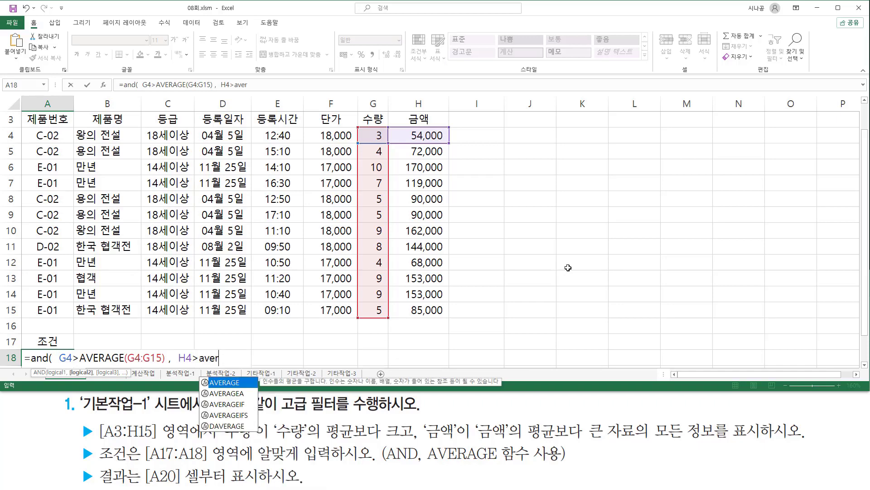
{"action": "key", "text": "Tab"}
{"action": "left_click_drag", "start_coordinate": [423, 136], "coordinate": [414, 310]}
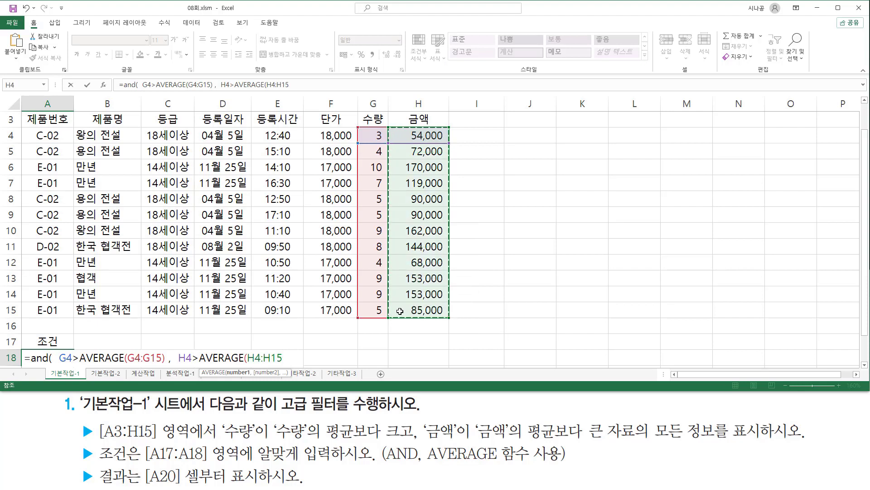
{"action": "type", "text": ")"}
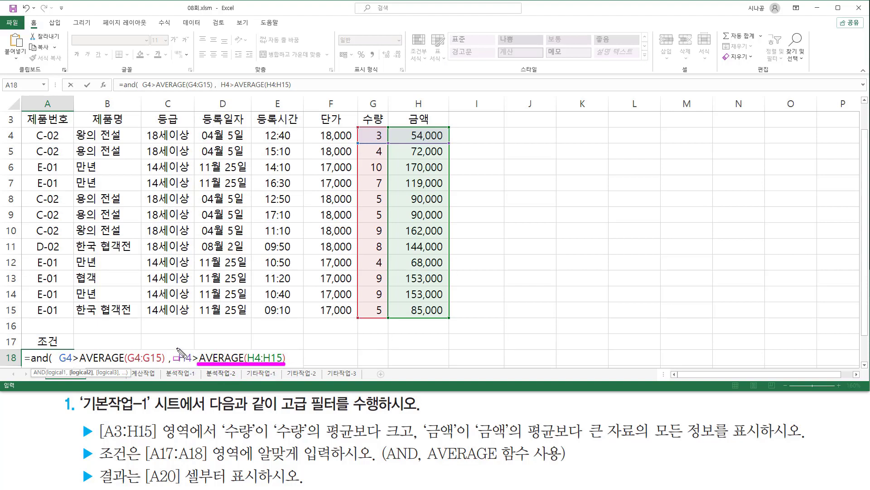
- Close the AND formula in A18 with its final closing parenthesis
{"action": "left_click_drag", "start_coordinate": [177, 348], "coordinate": [191, 365]}
{"action": "key", "text": "Escape"}
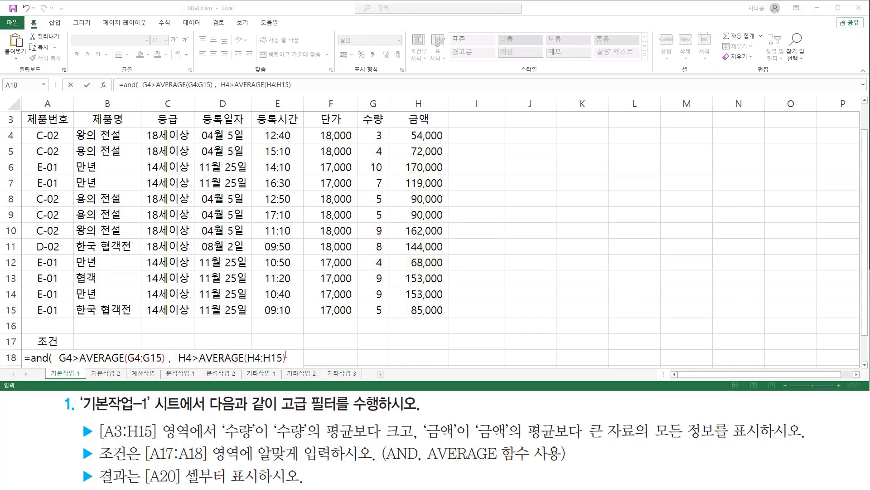
{"action": "left_click", "coordinate": [293, 357]}
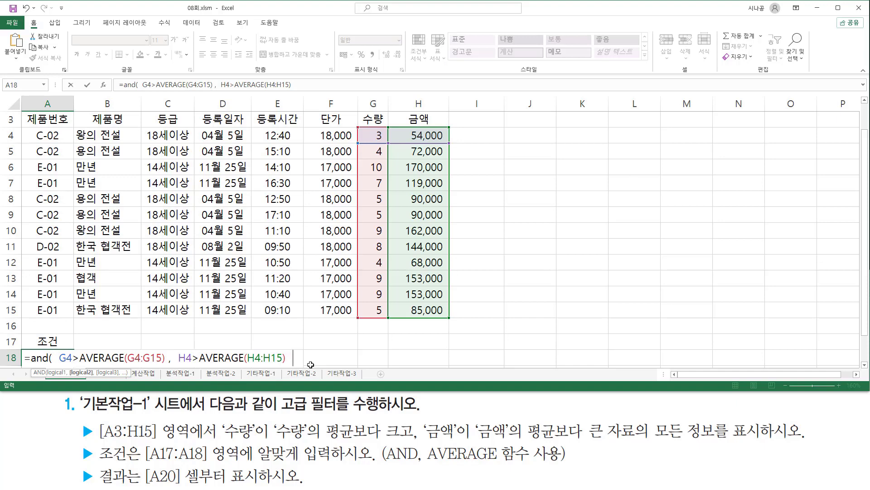
{"action": "type", "text": ")"}
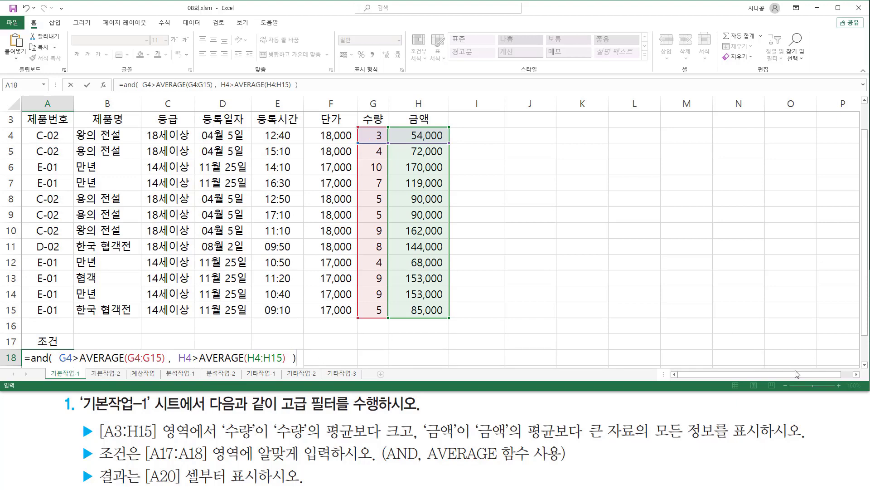
- Make both AVERAGE ranges in the A18 formula absolute, as $G$4:$G$15 and $H$4:$H$15
{"action": "left_click", "coordinate": [865, 365]}
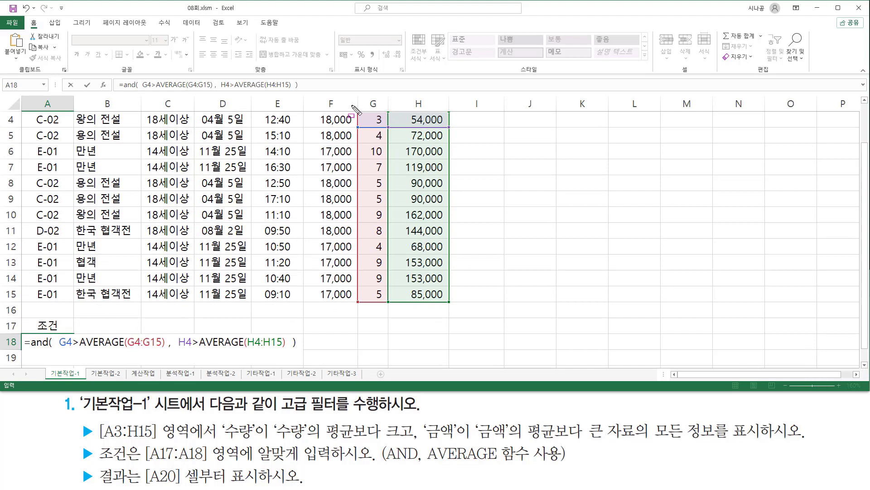
{"action": "mouse_move", "coordinate": [359, 110]}
{"action": "left_mouse_down"}
{"action": "mouse_move", "coordinate": [358, 196]}
{"action": "mouse_move", "coordinate": [385, 302]}
{"action": "left_mouse_up"}
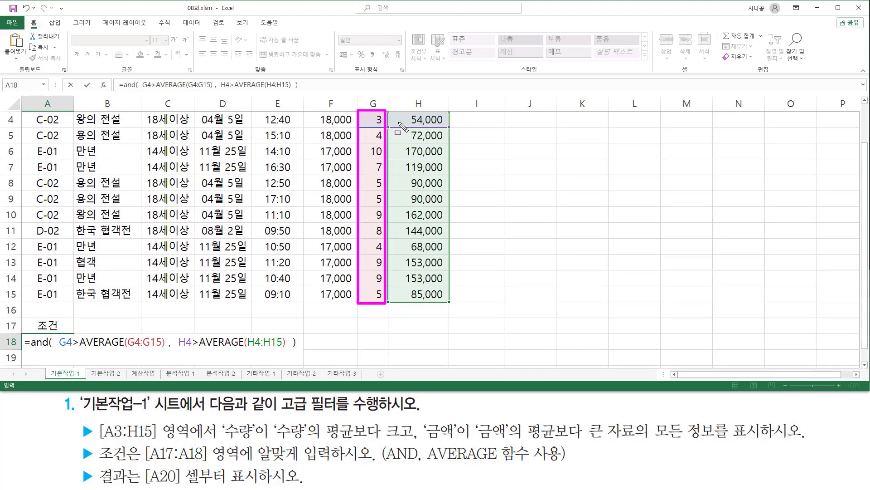
{"action": "mouse_move", "coordinate": [392, 112]}
{"action": "left_mouse_down"}
{"action": "mouse_move", "coordinate": [456, 278]}
{"action": "mouse_move", "coordinate": [447, 301]}
{"action": "left_mouse_up"}
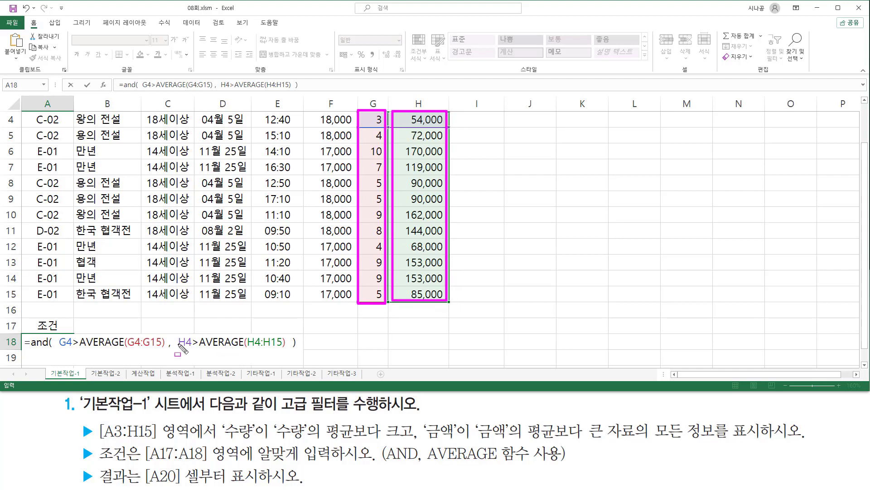
{"action": "key", "text": "Escape"}
{"action": "left_click_drag", "start_coordinate": [136, 341], "coordinate": [144, 340]}
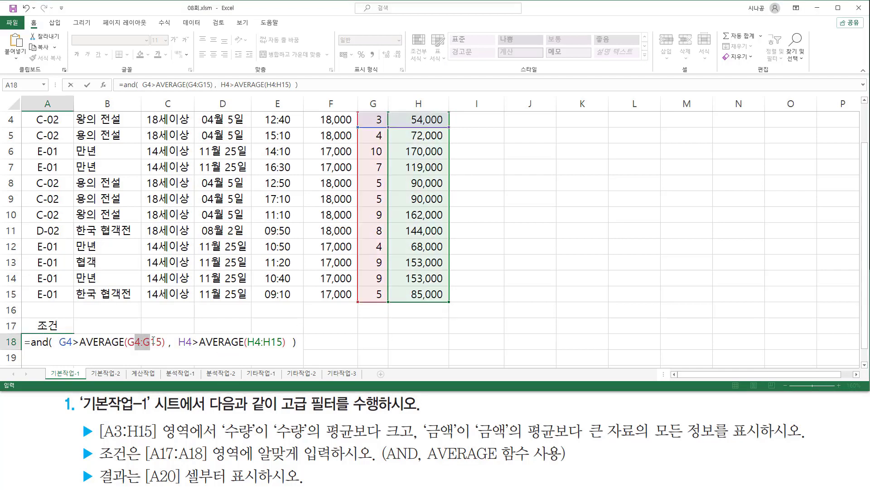
{"action": "key", "text": "F4"}
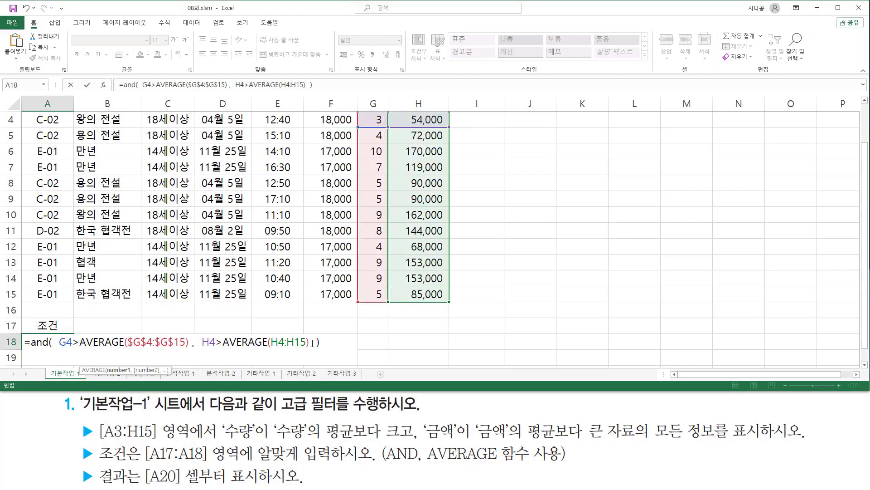
{"action": "left_click_drag", "start_coordinate": [277, 341], "coordinate": [299, 343]}
{"action": "key", "text": "F4"}
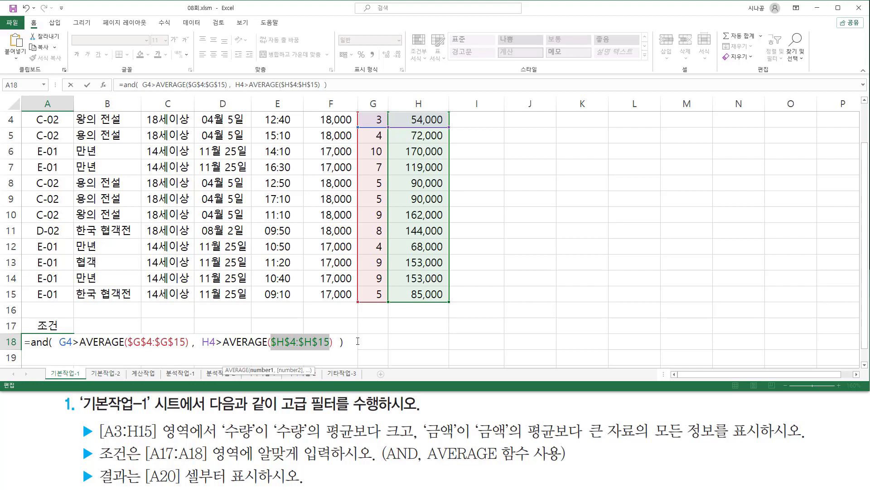
{"action": "left_click", "coordinate": [351, 342]}
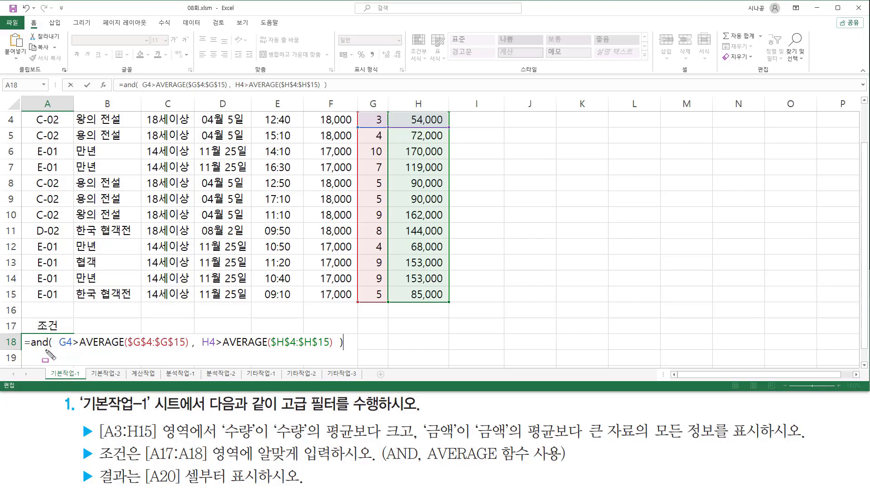
- Commit the completed AND formula to cell A18
{"action": "left_click_drag", "start_coordinate": [56, 350], "coordinate": [335, 349]}
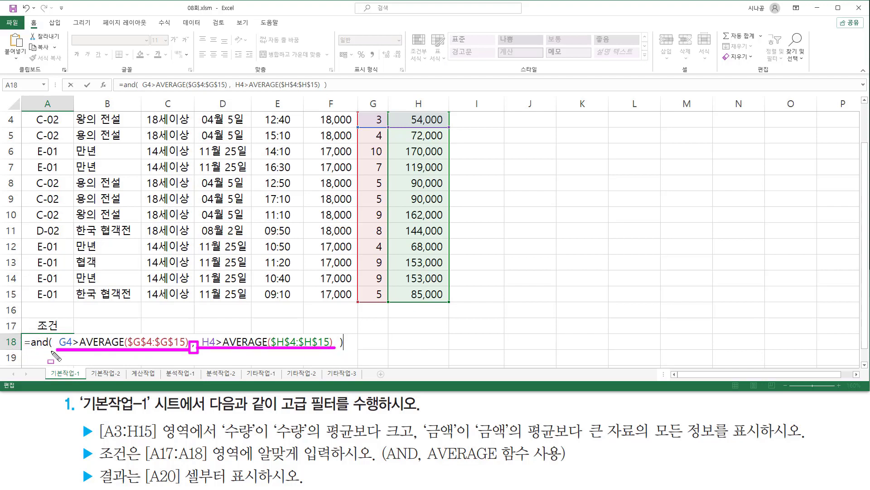
{"action": "key", "text": "Escape"}
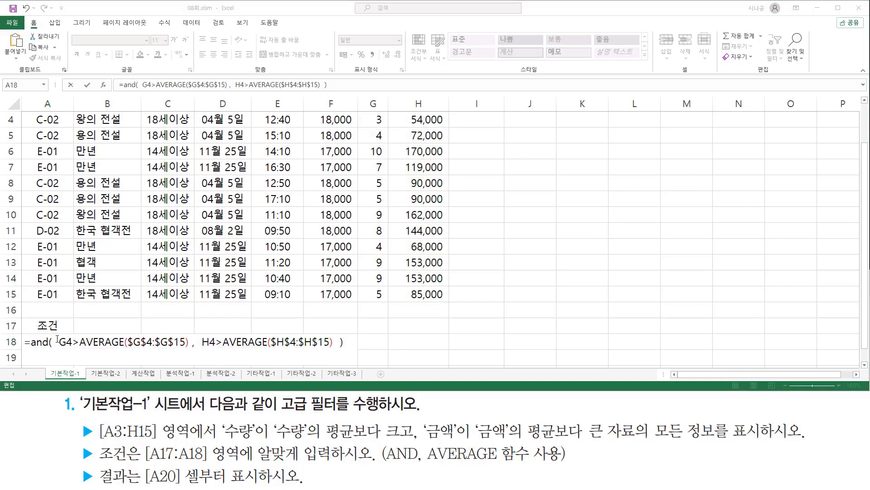
{"action": "mouse_move", "coordinate": [58, 334]}
{"action": "left_mouse_down"}
{"action": "mouse_move", "coordinate": [72, 335]}
{"action": "mouse_move", "coordinate": [58, 350]}
{"action": "mouse_move", "coordinate": [334, 350]}
{"action": "left_mouse_up"}
{"action": "key", "text": "Escape"}
{"action": "left_click", "coordinate": [351, 343]}
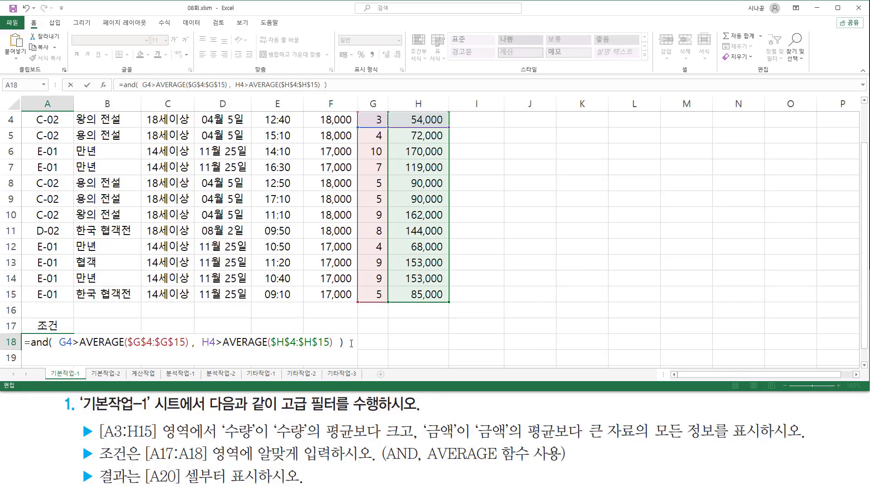
{"action": "key", "text": "Return"}
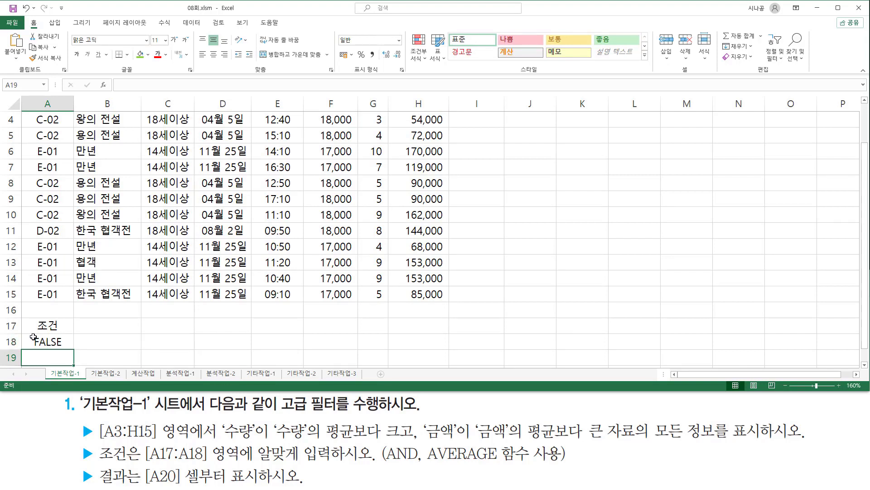
- Reopen the formula in A18 to review its two conditions, then leave it without editing
{"action": "left_click_drag", "start_coordinate": [29, 334], "coordinate": [70, 349]}
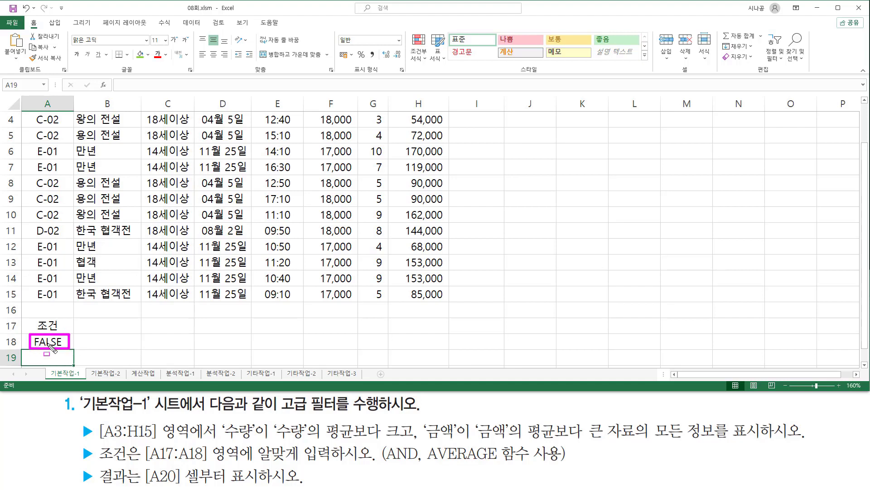
{"action": "left_click", "coordinate": [50, 342]}
{"action": "double_click", "coordinate": [53, 341]}
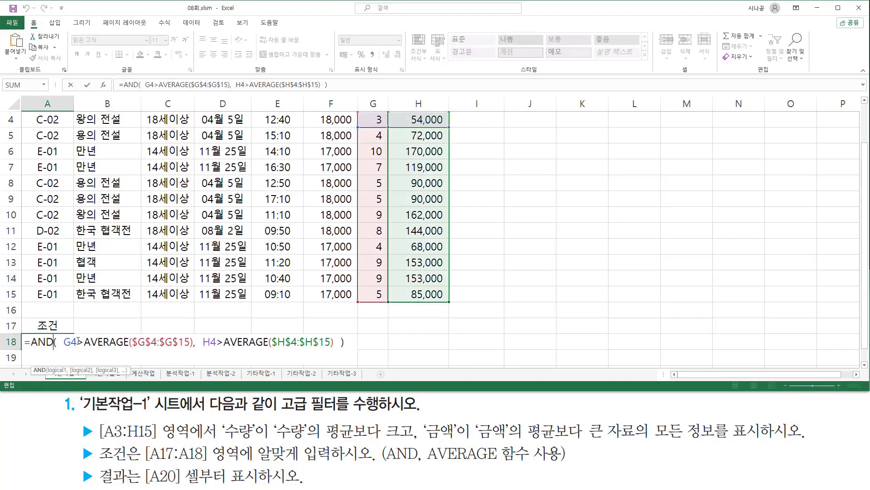
{"action": "key", "text": "Escape"}
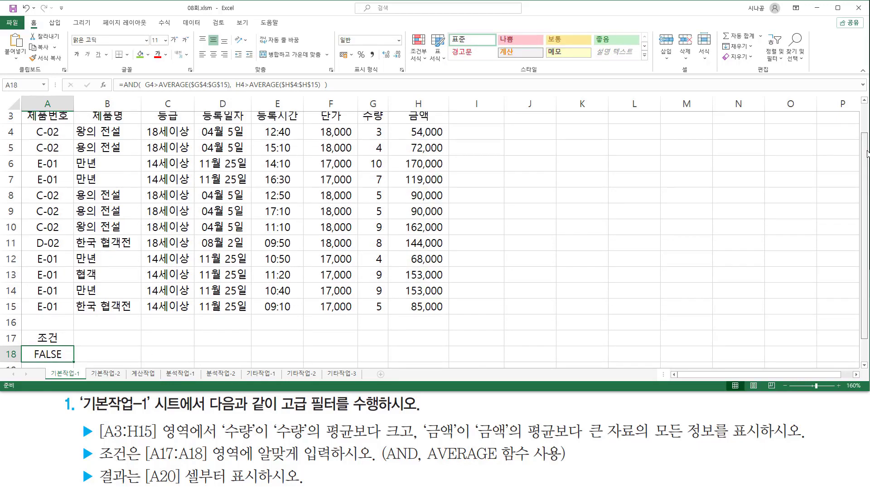
- Open the Advanced Filter settings with a cell inside the A3:H15 table selected
{"action": "scroll", "coordinate": [401, 200], "scroll_direction": "up", "scroll_amount": 1}
{"action": "left_click", "coordinate": [255, 204]}
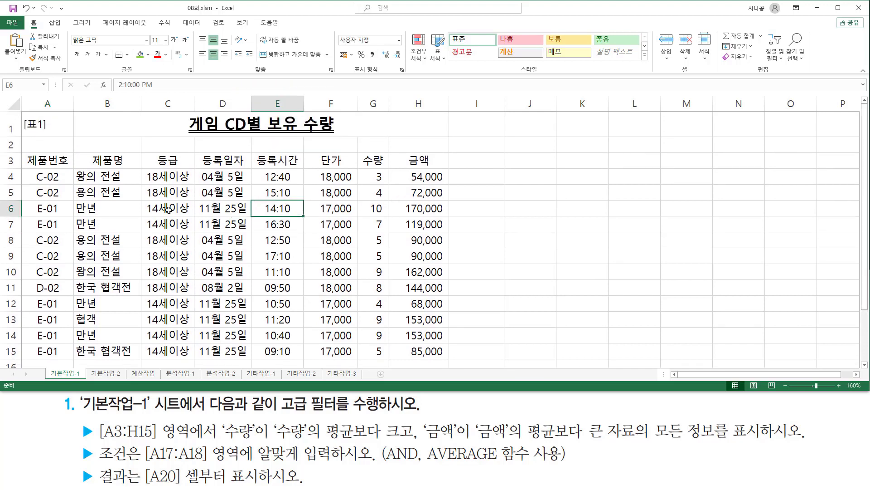
{"action": "left_click", "coordinate": [171, 206]}
{"action": "left_click", "coordinate": [129, 259]}
{"action": "left_click", "coordinate": [215, 269]}
{"action": "left_click", "coordinate": [274, 266]}
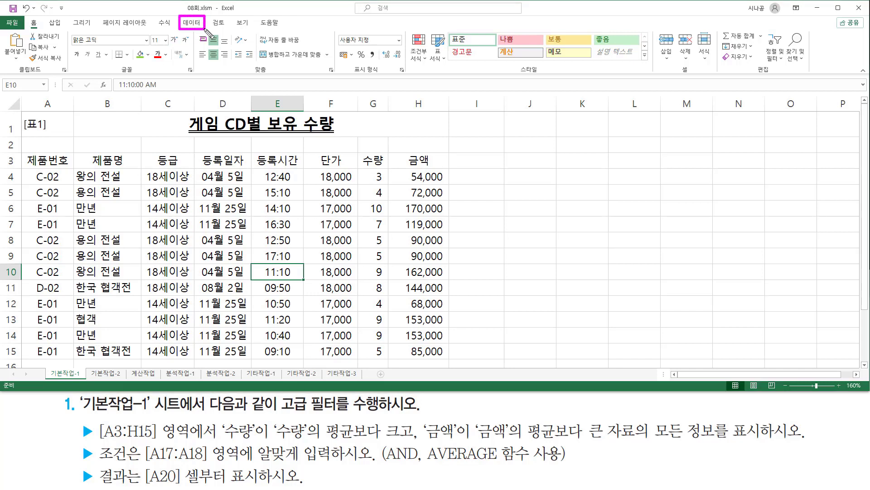
{"action": "left_click", "coordinate": [194, 23]}
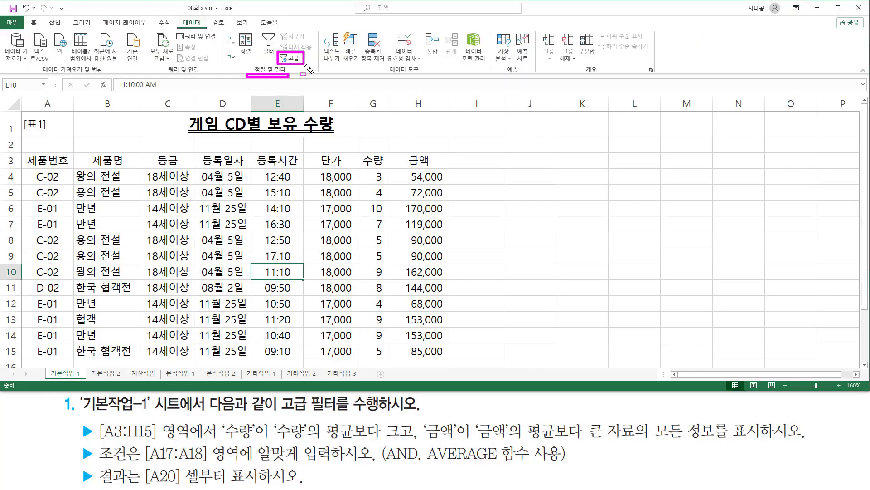
{"action": "left_click", "coordinate": [290, 58]}
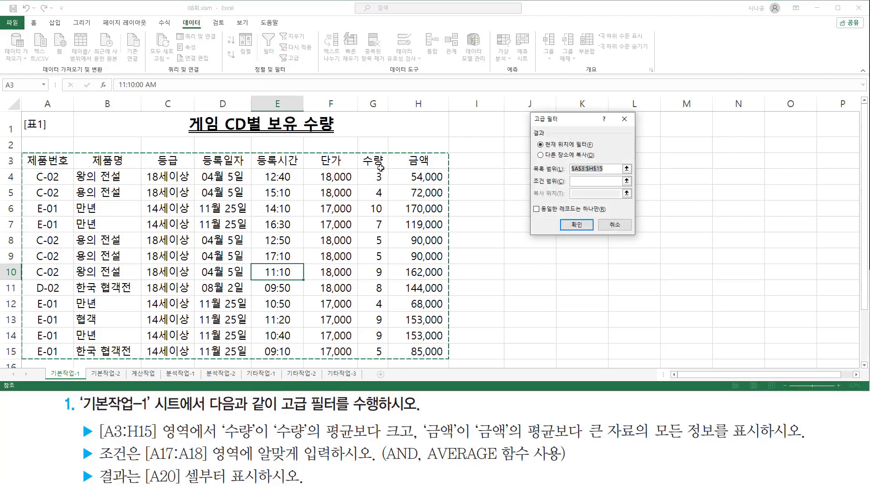
- Set the advanced filter to copy its results to another location (다른 장소에 복사)
{"action": "left_click_drag", "start_coordinate": [574, 121], "coordinate": [524, 178]}
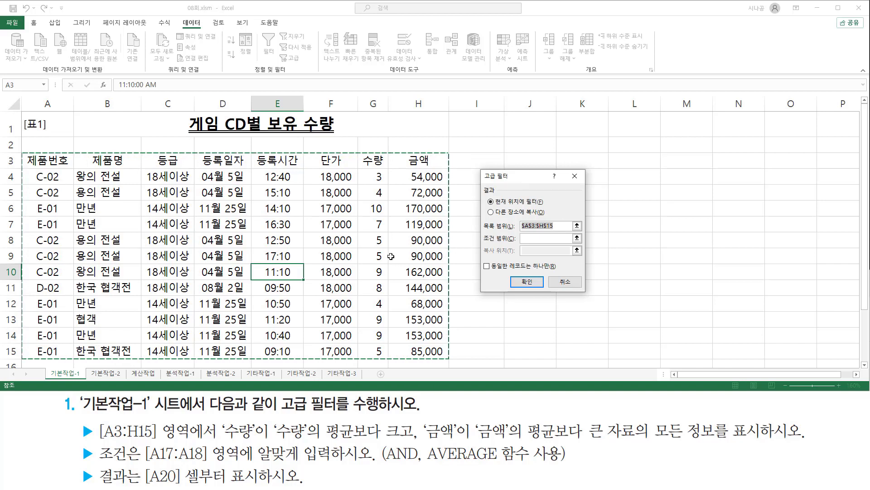
{"action": "mouse_move", "coordinate": [479, 185]}
{"action": "left_mouse_down"}
{"action": "mouse_move", "coordinate": [511, 209]}
{"action": "mouse_move", "coordinate": [550, 217]}
{"action": "left_mouse_up"}
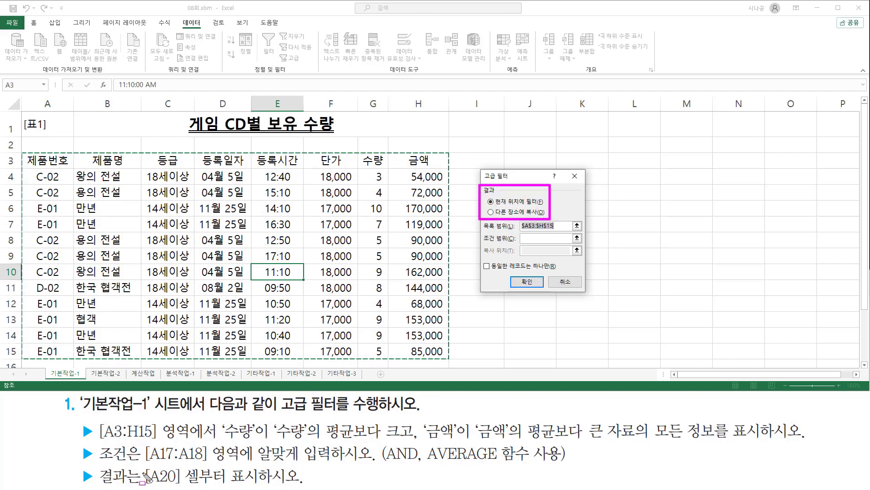
{"action": "mouse_move", "coordinate": [142, 465]}
{"action": "left_mouse_down"}
{"action": "mouse_move", "coordinate": [183, 486]}
{"action": "mouse_move", "coordinate": [256, 486]}
{"action": "left_mouse_up"}
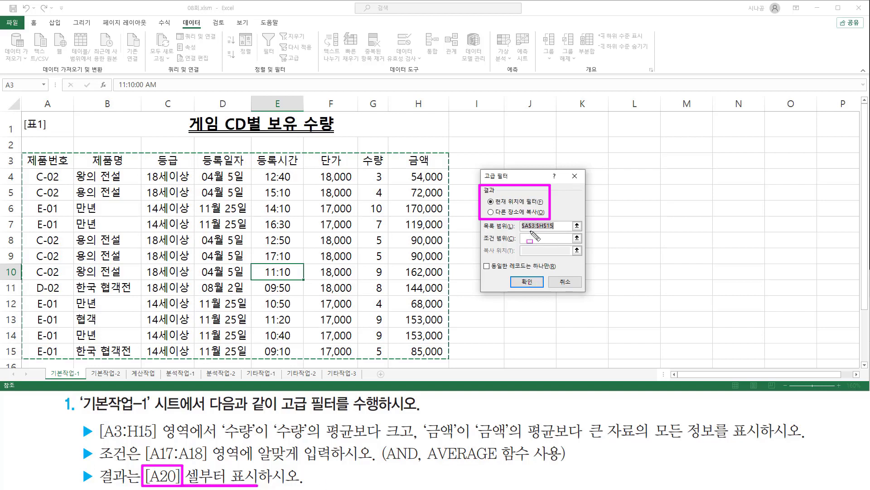
{"action": "mouse_move", "coordinate": [484, 206]}
{"action": "left_mouse_down"}
{"action": "mouse_move", "coordinate": [498, 219]}
{"action": "mouse_move", "coordinate": [526, 219]}
{"action": "left_mouse_up"}
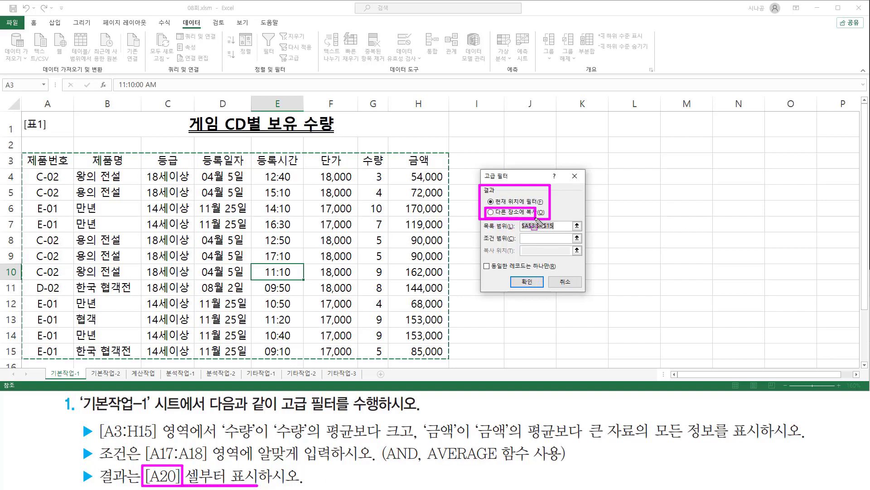
{"action": "left_click", "coordinate": [501, 213]}
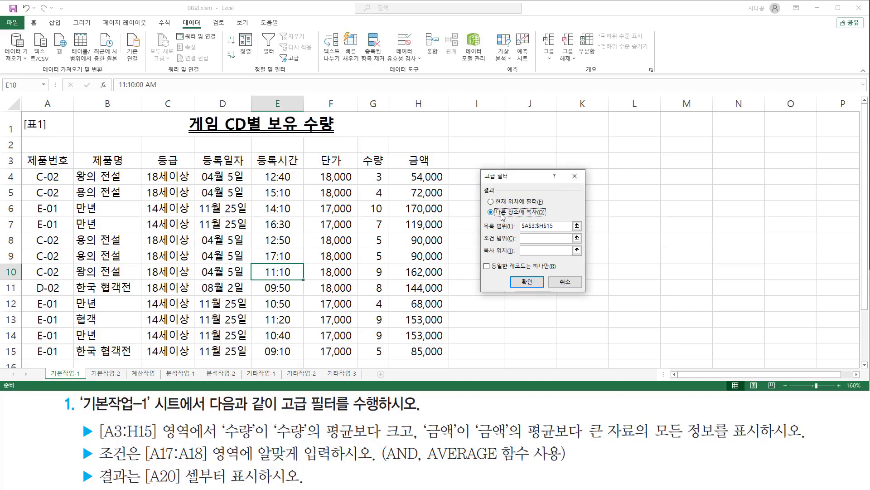
- Keep $A$3:$H$15 as the list range and set the criteria range to $A$17:$A$18
{"action": "left_click", "coordinate": [533, 227]}
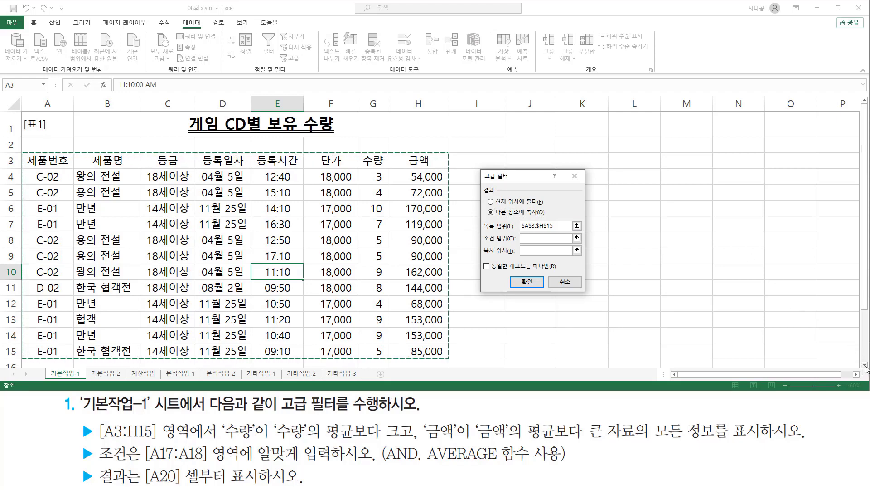
{"action": "scroll", "coordinate": [865, 365], "scroll_direction": "down", "scroll_amount": 4}
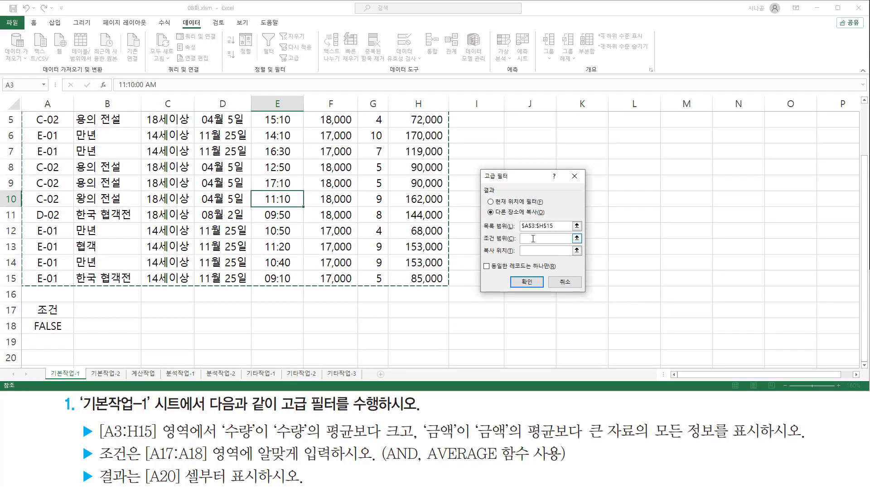
{"action": "left_click", "coordinate": [533, 238]}
{"action": "left_click_drag", "start_coordinate": [48, 310], "coordinate": [61, 325]}
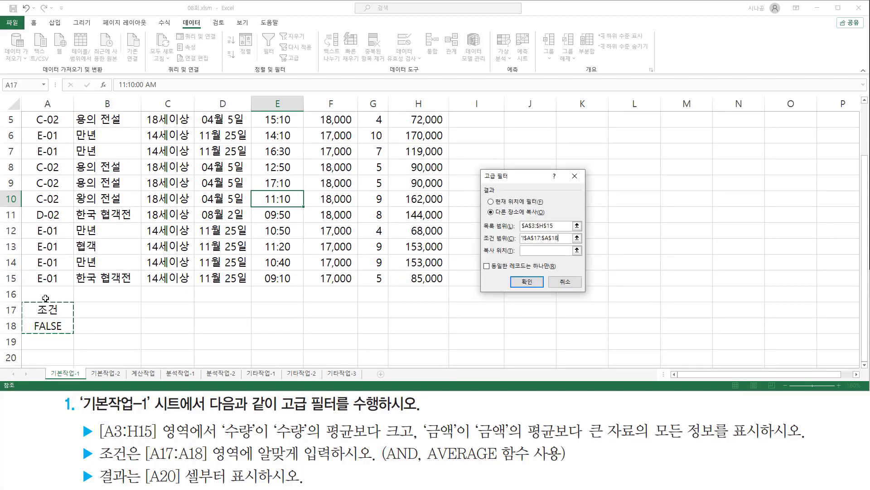
- Set cell A20 as the copy destination and run the advanced filter
{"action": "left_click", "coordinate": [538, 251]}
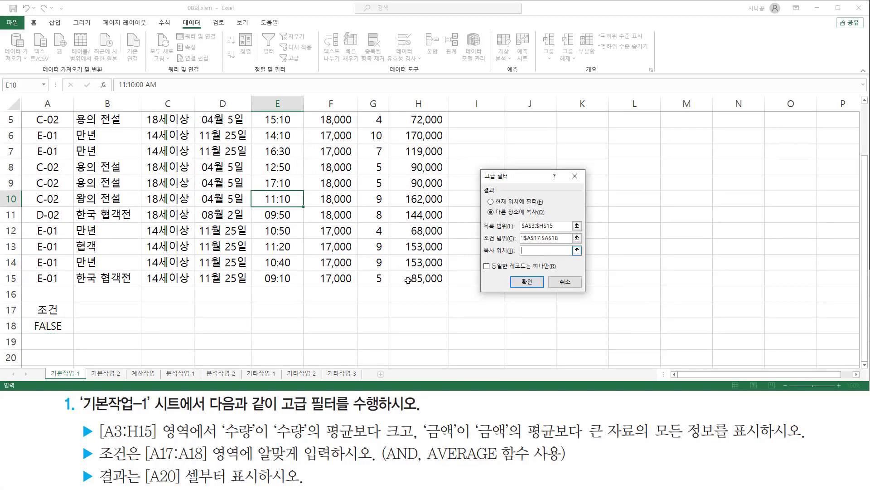
{"action": "left_click", "coordinate": [44, 357]}
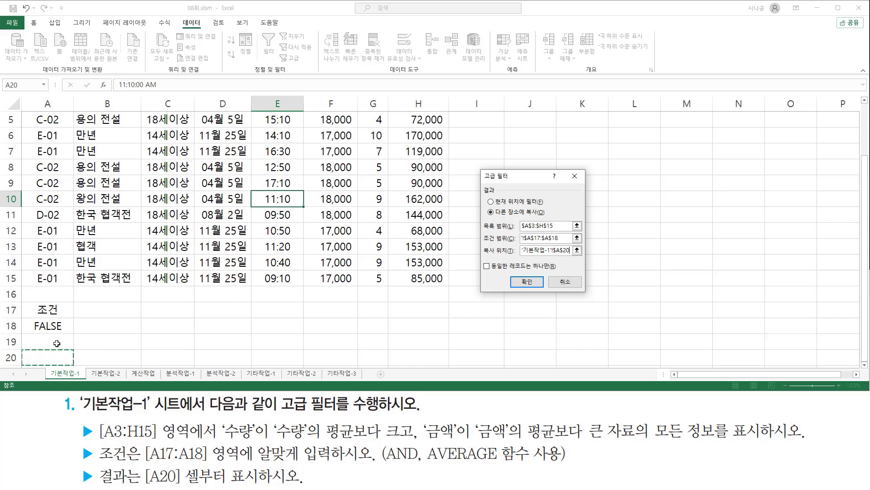
{"action": "mouse_move", "coordinate": [479, 204]}
{"action": "left_mouse_down"}
{"action": "mouse_move", "coordinate": [517, 259]}
{"action": "mouse_move", "coordinate": [584, 259]}
{"action": "left_mouse_up"}
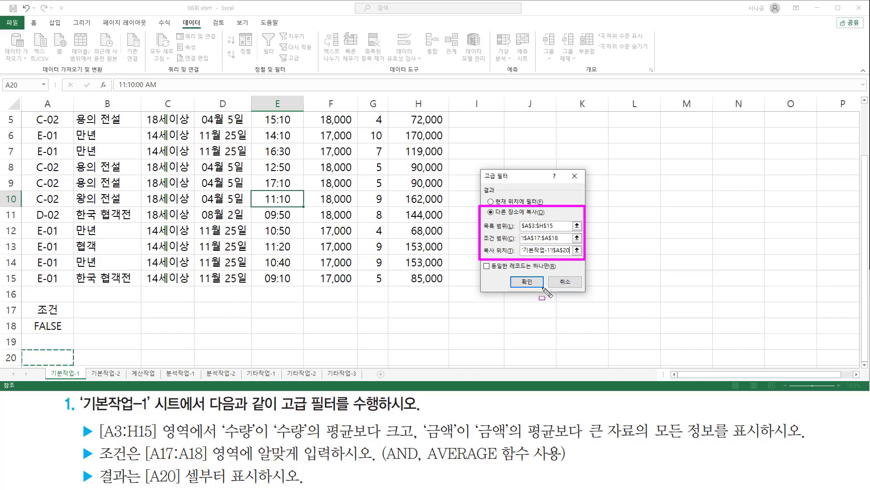
{"action": "left_click_drag", "start_coordinate": [515, 274], "coordinate": [537, 290]}
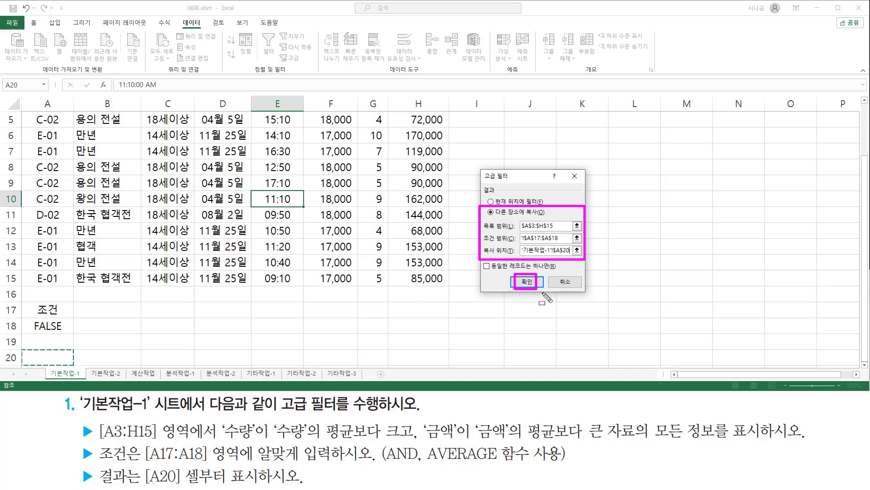
{"action": "left_click", "coordinate": [532, 285]}
{"action": "left_click", "coordinate": [527, 282]}
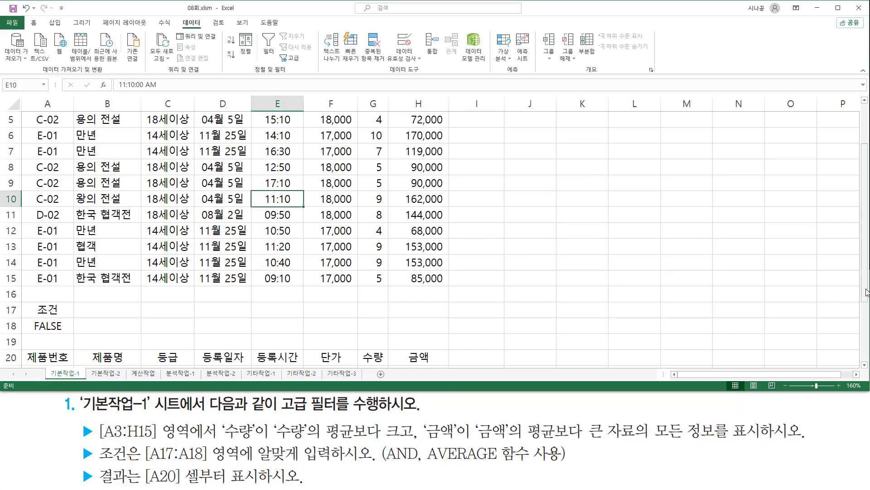
{"action": "left_click_drag", "start_coordinate": [866, 301], "coordinate": [867, 383]}
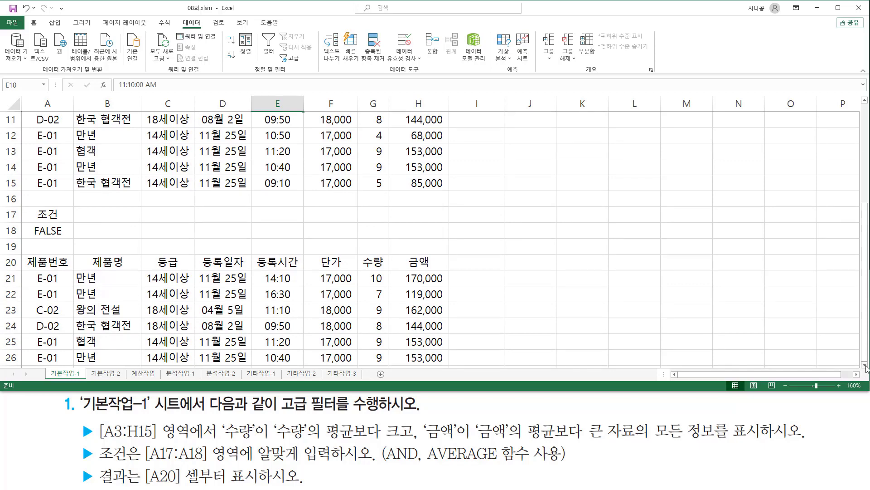
- Paste the criteria formula =and( G4>AVERAGE($G$4:$G$15) , H4>AVERAGE($H$4:$H$15) ) as text into C18, in red and left-aligned
{"action": "left_click", "coordinate": [864, 365]}
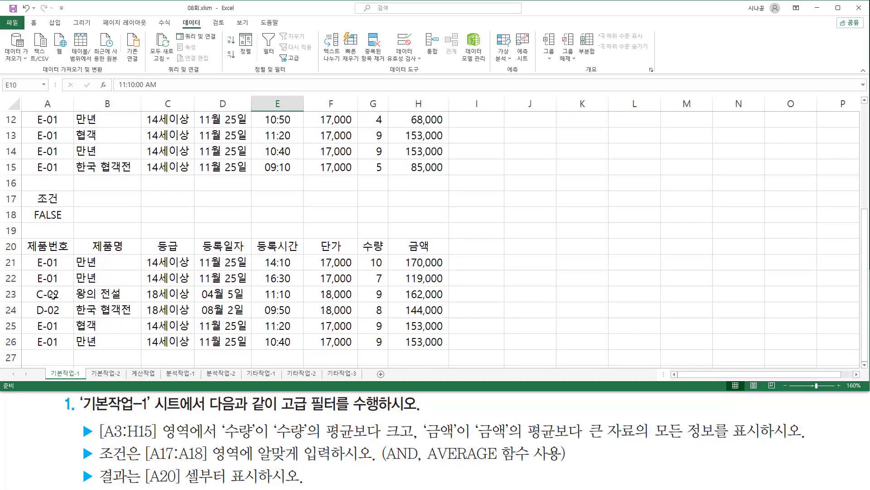
{"action": "mouse_move", "coordinate": [19, 253]}
{"action": "left_mouse_down"}
{"action": "mouse_move", "coordinate": [383, 355]}
{"action": "mouse_move", "coordinate": [452, 354]}
{"action": "left_mouse_up"}
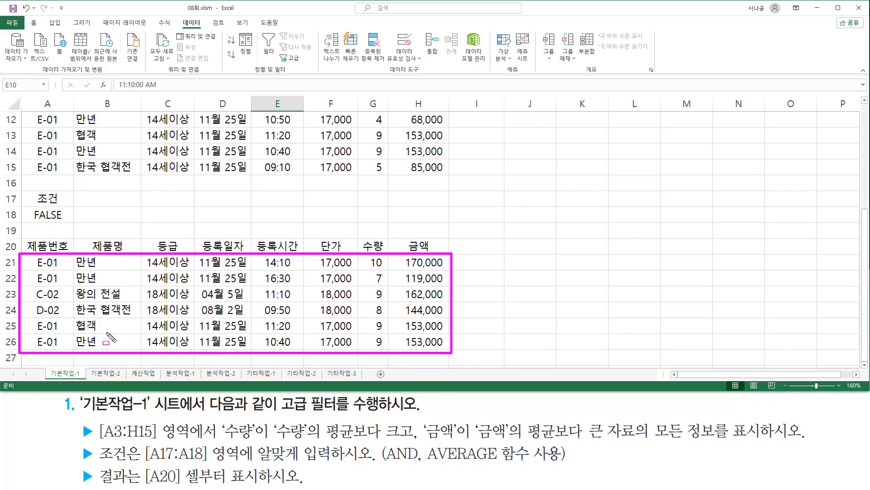
{"action": "left_click", "coordinate": [156, 211]}
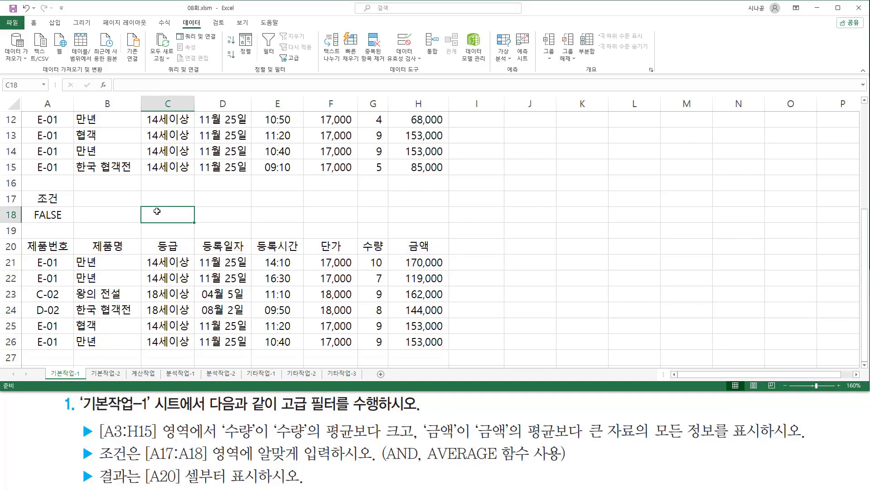
{"action": "key", "text": "ctrl+v"}
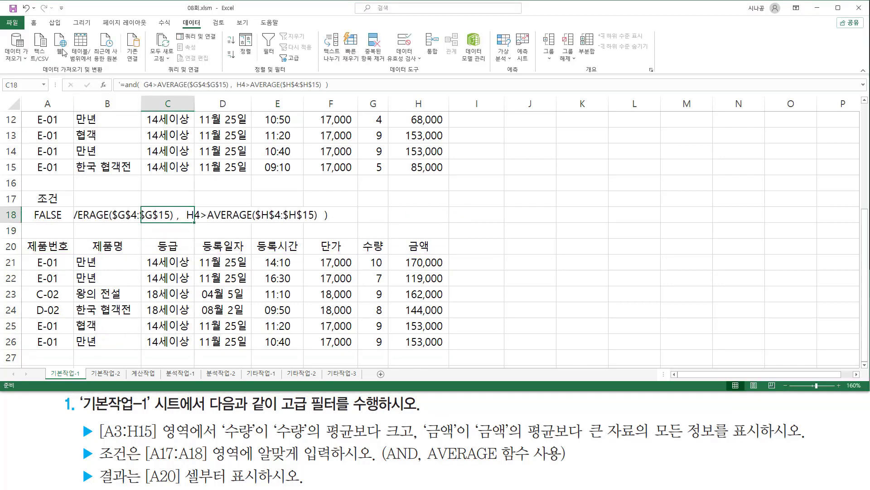
{"action": "left_click", "coordinate": [34, 22]}
{"action": "left_click", "coordinate": [157, 54]}
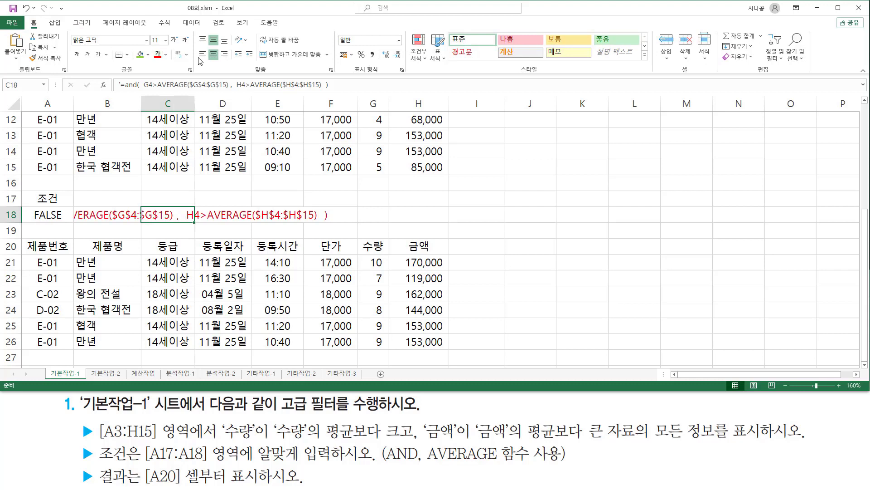
{"action": "left_click", "coordinate": [202, 54]}
{"action": "left_click", "coordinate": [649, 231]}
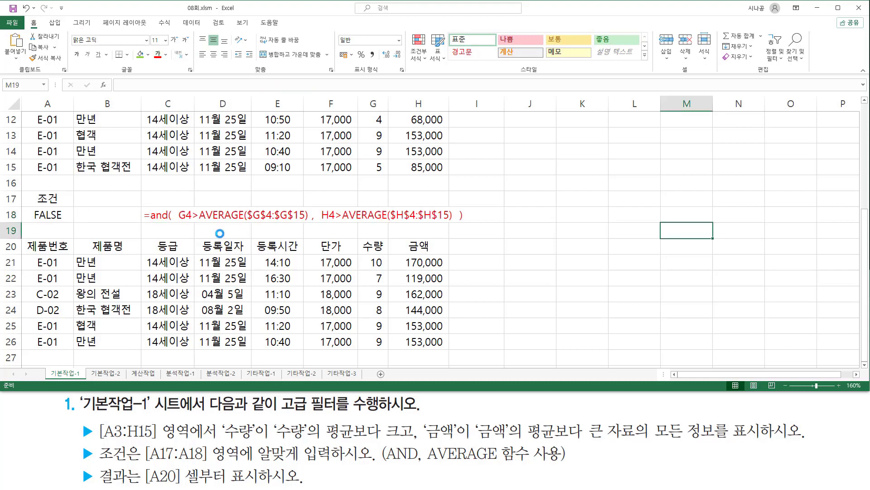
{"action": "left_click_drag", "start_coordinate": [179, 222], "coordinate": [453, 223]}
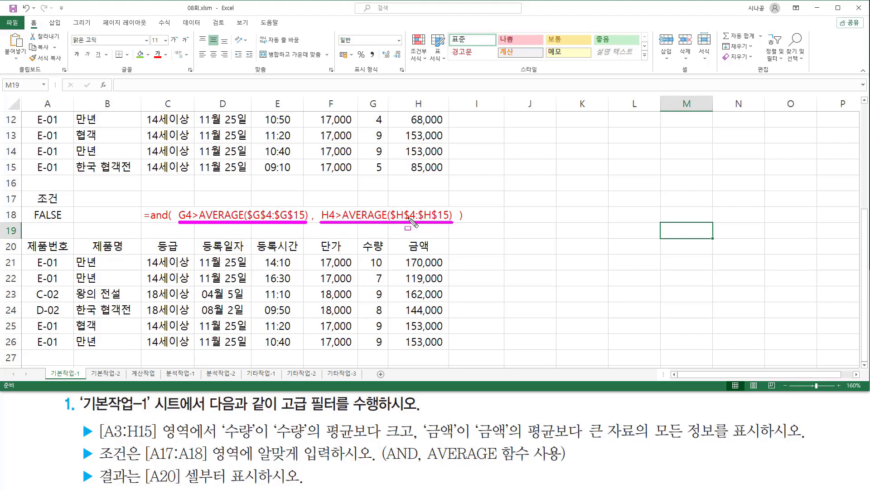
{"action": "key", "text": "Escape"}
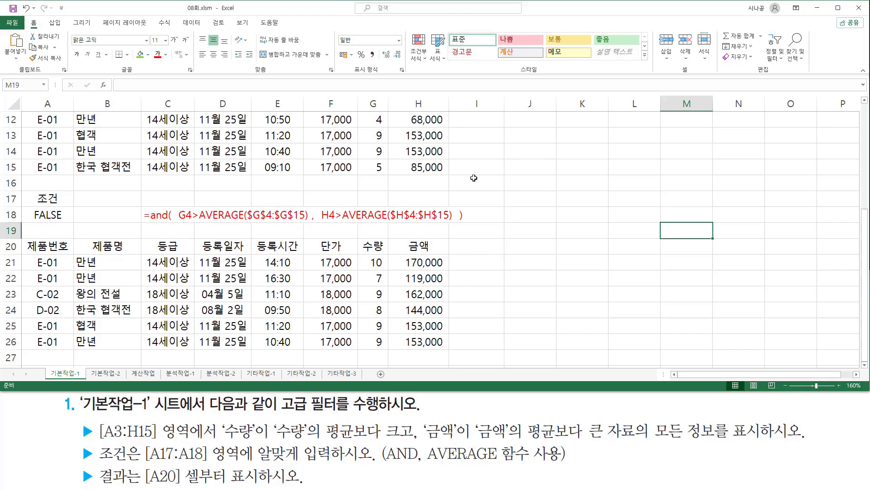
{"action": "left_click", "coordinate": [481, 187]}
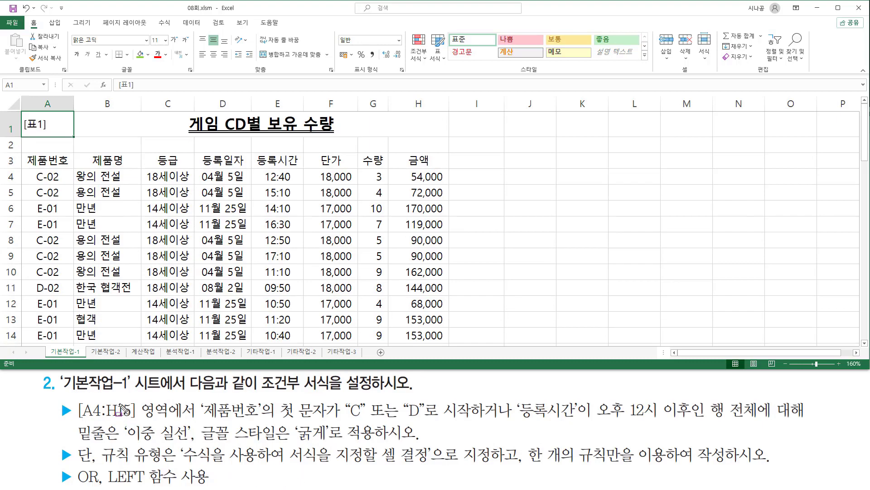
- Read which sheet and cell range the conditional formatting task covers, and locate A4:H15 in the table
{"action": "left_click_drag", "start_coordinate": [58, 389], "coordinate": [129, 389]}
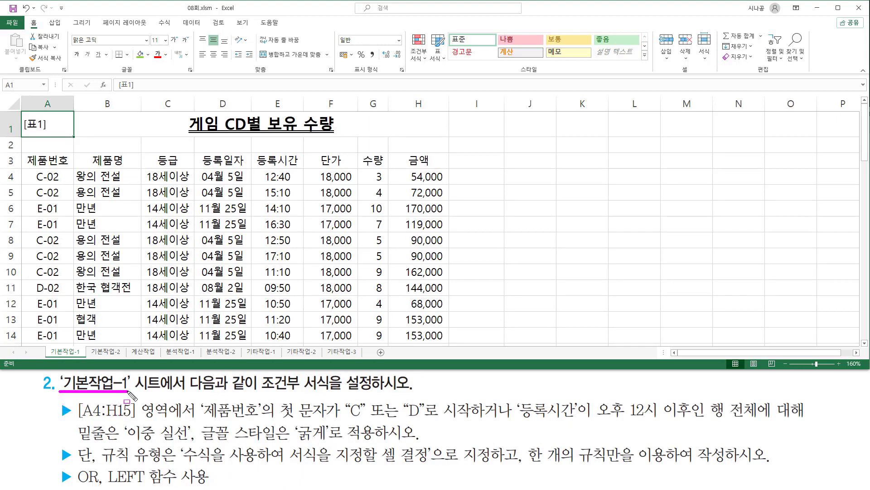
{"action": "left_click_drag", "start_coordinate": [262, 391], "coordinate": [328, 390]}
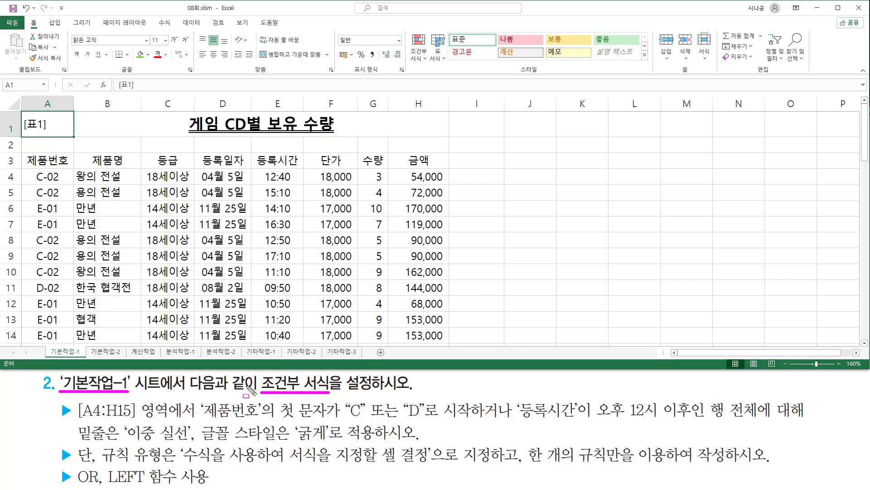
{"action": "key", "text": "Escape"}
{"action": "key", "text": "ctrl+2"}
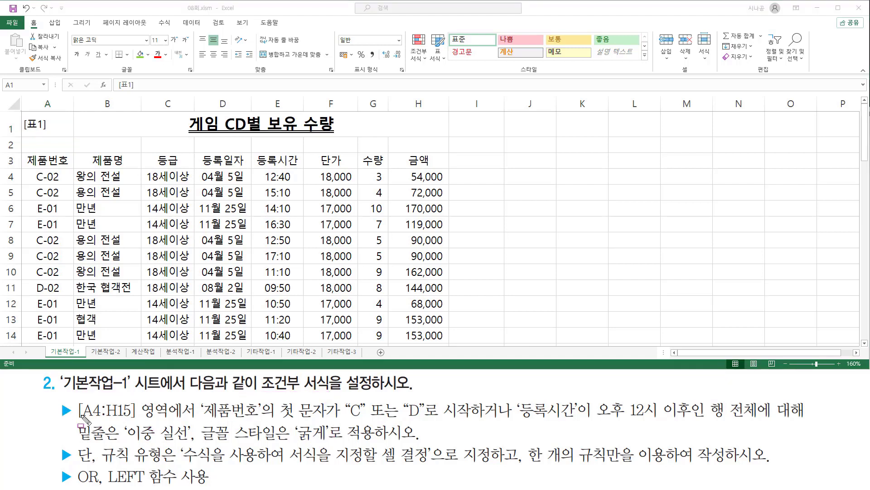
{"action": "mouse_move", "coordinate": [77, 399]}
{"action": "left_mouse_down"}
{"action": "mouse_move", "coordinate": [88, 417]}
{"action": "mouse_move", "coordinate": [197, 422]}
{"action": "left_mouse_up"}
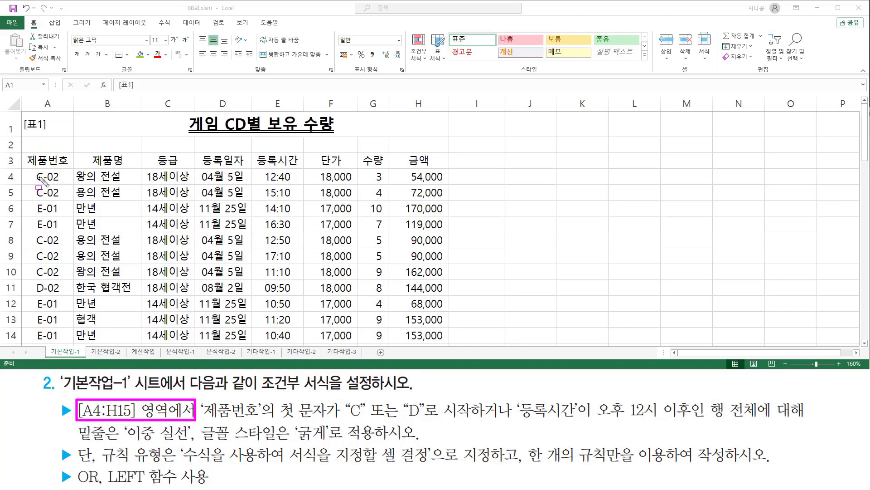
{"action": "left_click_drag", "start_coordinate": [28, 170], "coordinate": [68, 183]}
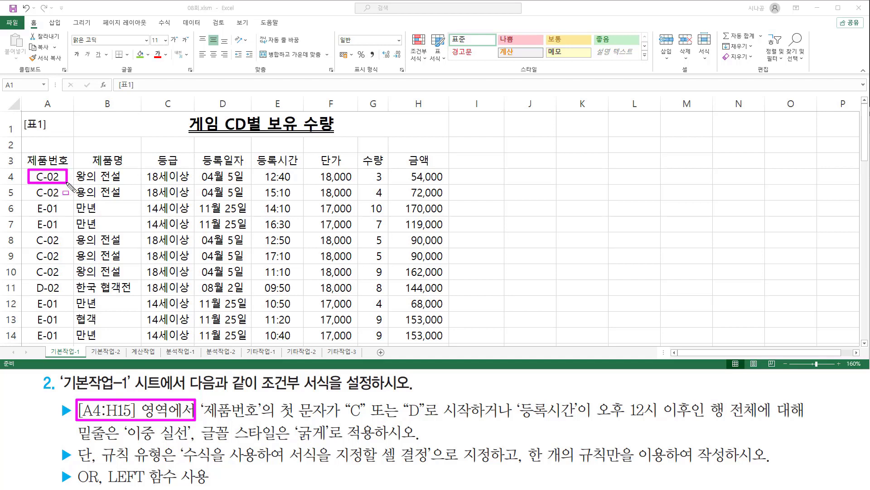
{"action": "mouse_move", "coordinate": [68, 184]}
{"action": "left_mouse_down"}
{"action": "mouse_move", "coordinate": [448, 232]}
{"action": "mouse_move", "coordinate": [448, 346]}
{"action": "left_mouse_up"}
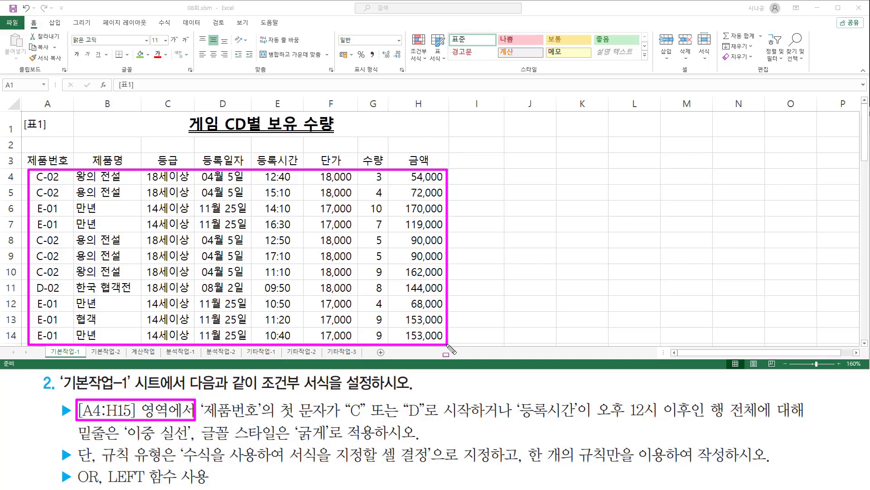
{"action": "key", "text": "Escape"}
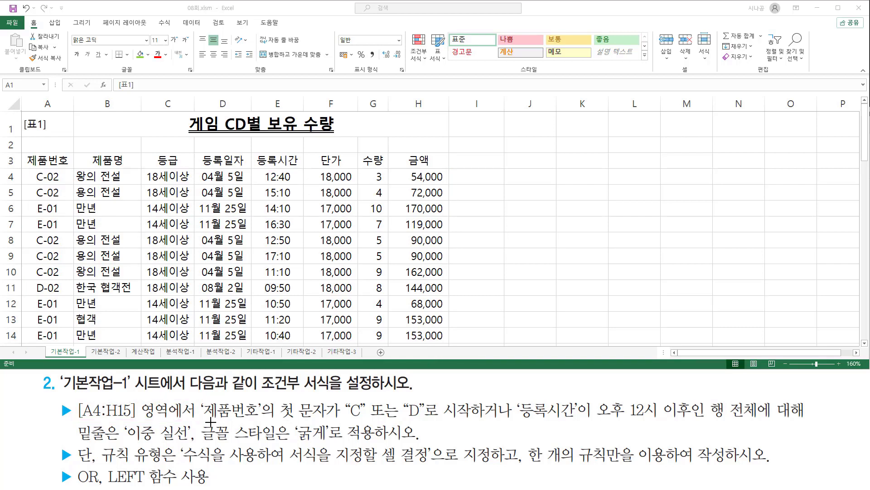
- Examine the task's 제품번호 and 등록시간 conditions, the required whole-row formatting, and how OR and LEFT apply to them
{"action": "mouse_move", "coordinate": [203, 404]}
{"action": "left_mouse_down"}
{"action": "mouse_move", "coordinate": [254, 399]}
{"action": "mouse_move", "coordinate": [266, 426]}
{"action": "left_mouse_up"}
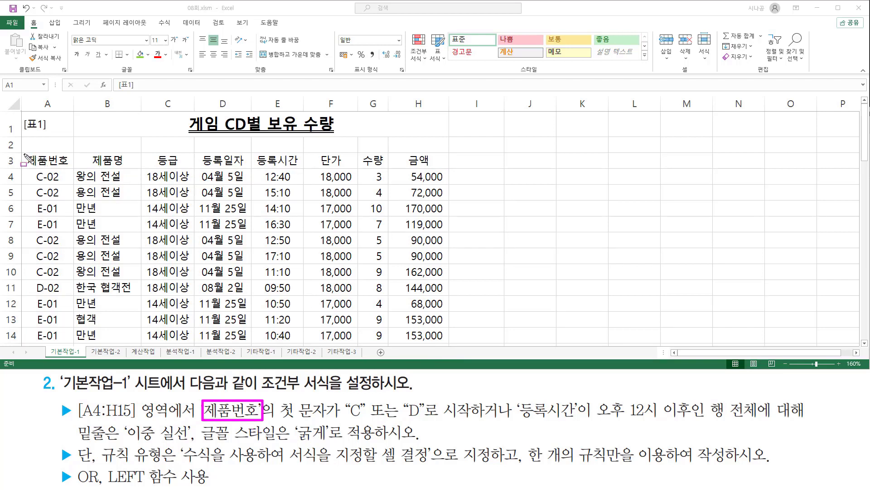
{"action": "left_click_drag", "start_coordinate": [24, 153], "coordinate": [72, 170]}
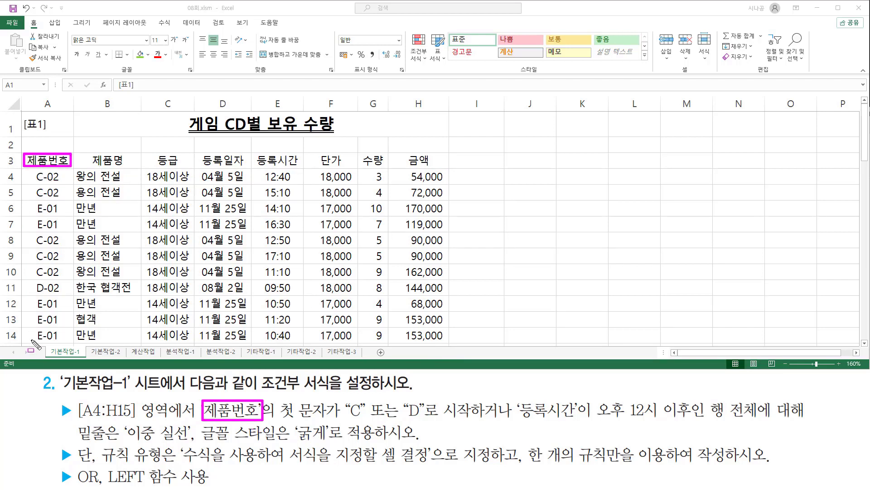
{"action": "left_click_drag", "start_coordinate": [282, 418], "coordinate": [425, 417]}
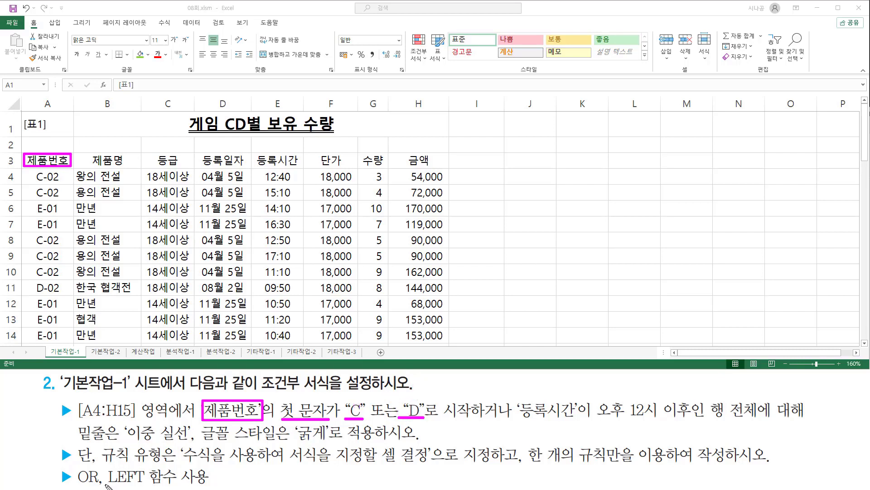
{"action": "left_click_drag", "start_coordinate": [106, 483], "coordinate": [179, 483]}
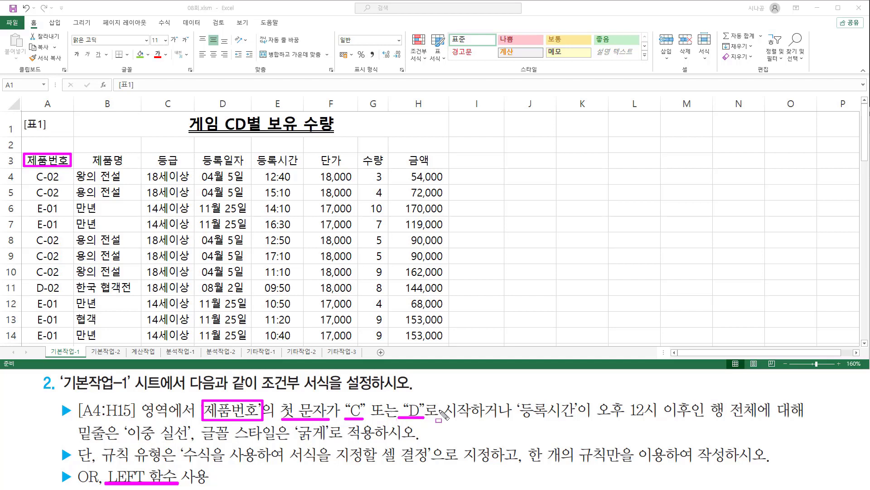
{"action": "mouse_move", "coordinate": [517, 398]}
{"action": "left_mouse_down"}
{"action": "mouse_move", "coordinate": [542, 421]}
{"action": "mouse_move", "coordinate": [576, 423]}
{"action": "left_mouse_up"}
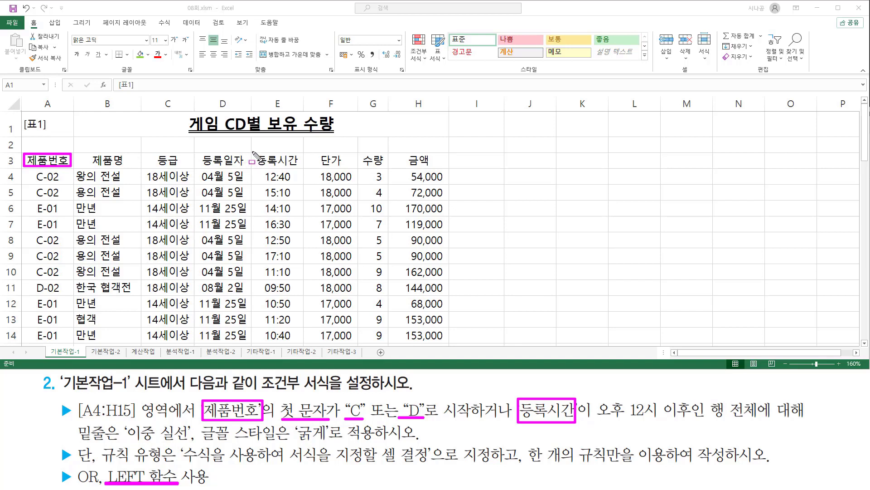
{"action": "left_click_drag", "start_coordinate": [252, 151], "coordinate": [302, 169]}
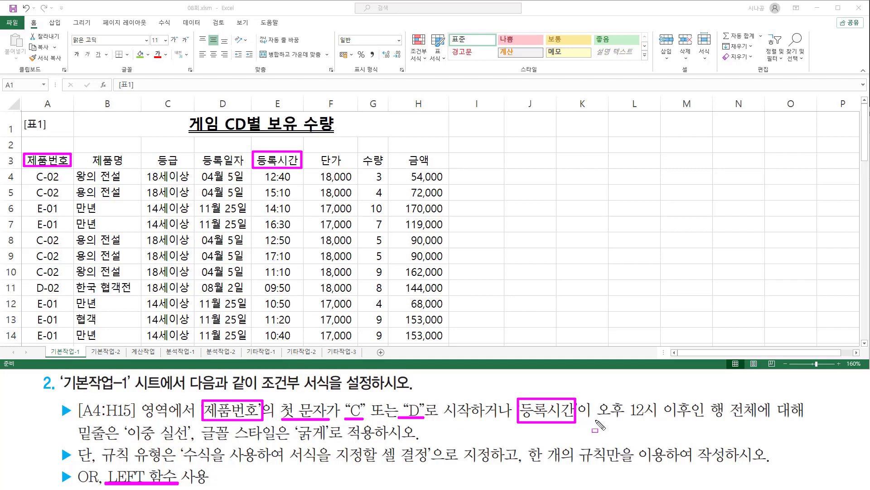
{"action": "left_click_drag", "start_coordinate": [594, 418], "coordinate": [768, 424]}
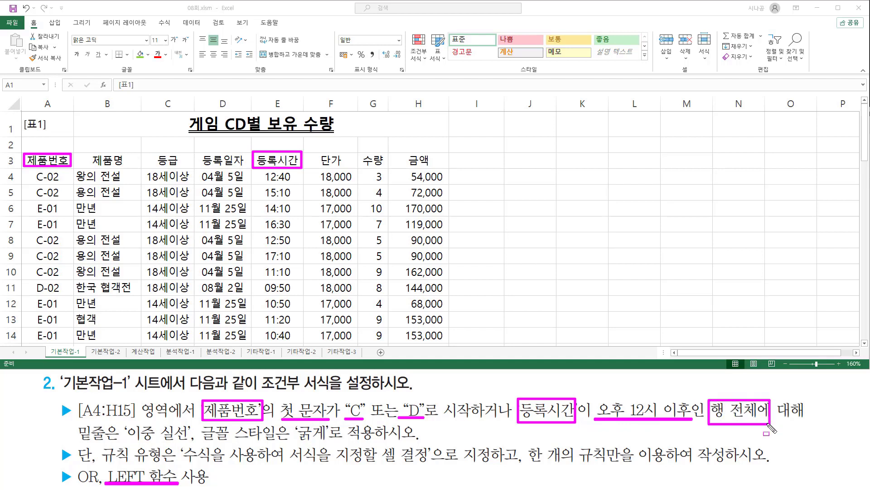
{"action": "left_click_drag", "start_coordinate": [76, 441], "coordinate": [389, 442]}
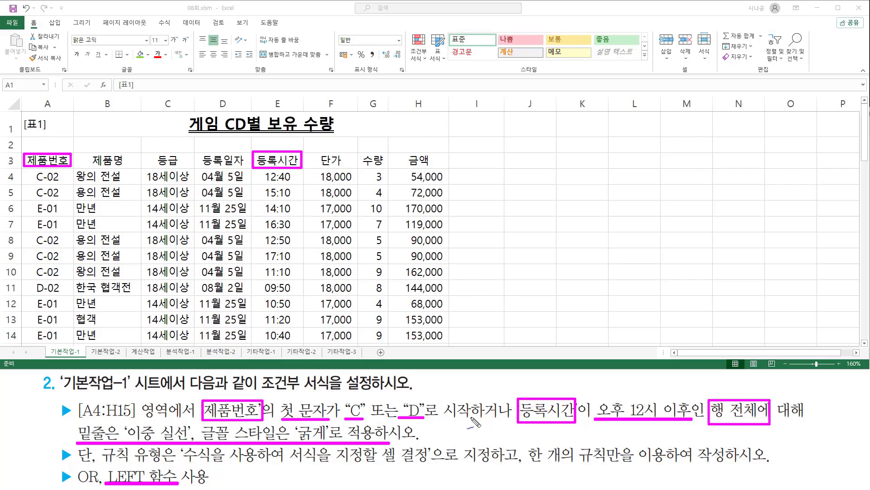
{"action": "left_click_drag", "start_coordinate": [472, 417], "coordinate": [512, 423]}
{"action": "mouse_move", "coordinate": [356, 401]}
{"action": "left_mouse_down"}
{"action": "mouse_move", "coordinate": [362, 389]}
{"action": "mouse_move", "coordinate": [421, 388]}
{"action": "mouse_move", "coordinate": [400, 393]}
{"action": "left_mouse_up"}
{"action": "left_click_drag", "start_coordinate": [372, 418], "coordinate": [397, 420]}
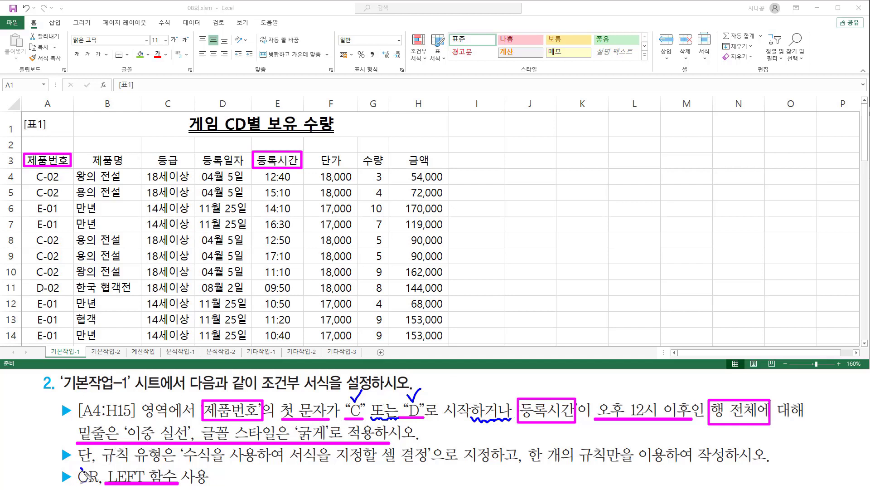
{"action": "left_click_drag", "start_coordinate": [85, 472], "coordinate": [101, 460]}
{"action": "key", "text": "Escape"}
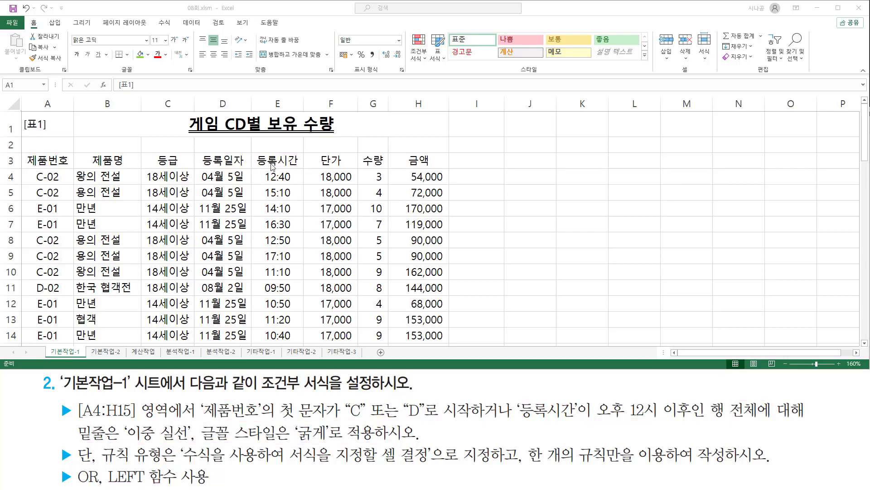
- Compare the values in the 등록시간 column with the task's 오후 12시 이후 condition
{"action": "mouse_move", "coordinate": [253, 151]}
{"action": "left_mouse_down"}
{"action": "mouse_move", "coordinate": [306, 167]}
{"action": "mouse_move", "coordinate": [298, 345]}
{"action": "left_mouse_up"}
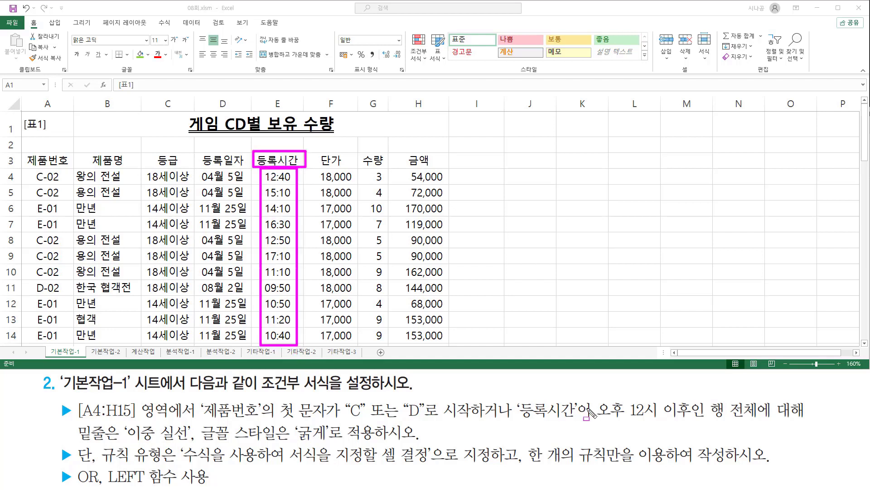
{"action": "left_click_drag", "start_coordinate": [597, 419], "coordinate": [688, 419]}
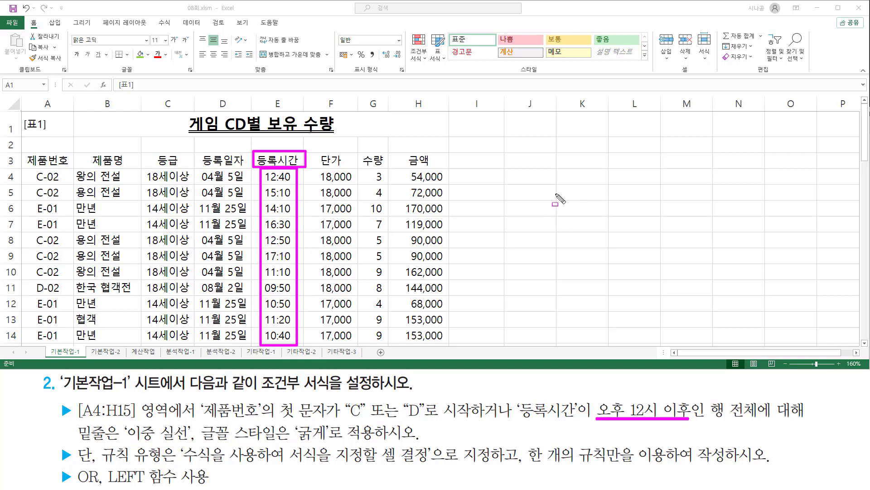
{"action": "key", "text": "Escape"}
- Enter the label 밤12시 in J5 and the value 0.0 as text in J6
{"action": "left_click", "coordinate": [520, 192]}
{"action": "type", "text": "밤"}
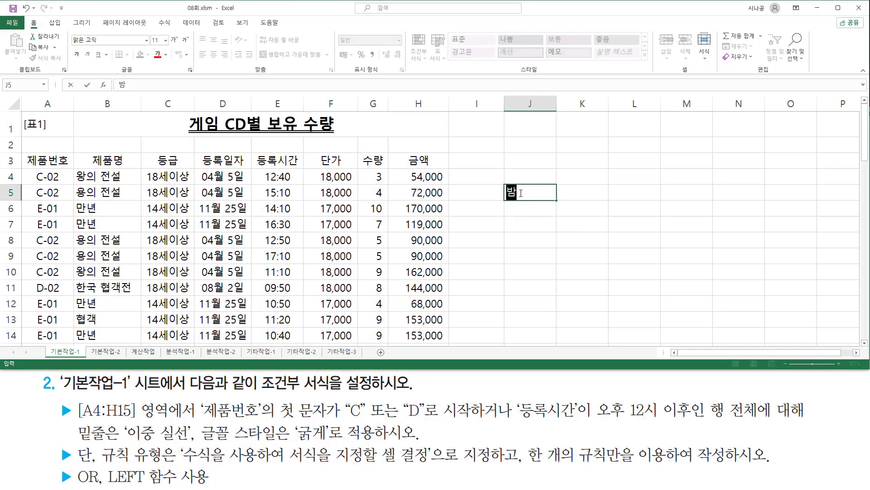
{"action": "type", "text": "12시"}
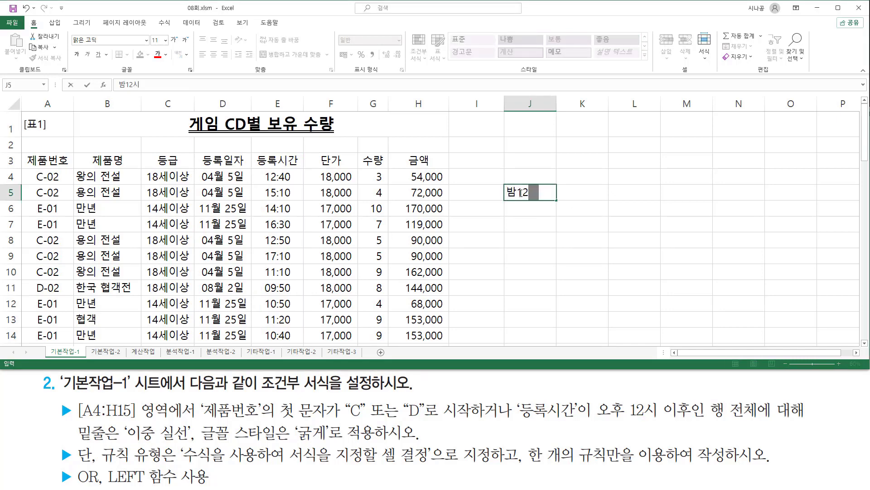
{"action": "key", "text": "Return"}
{"action": "type", "text": "'0.0"}
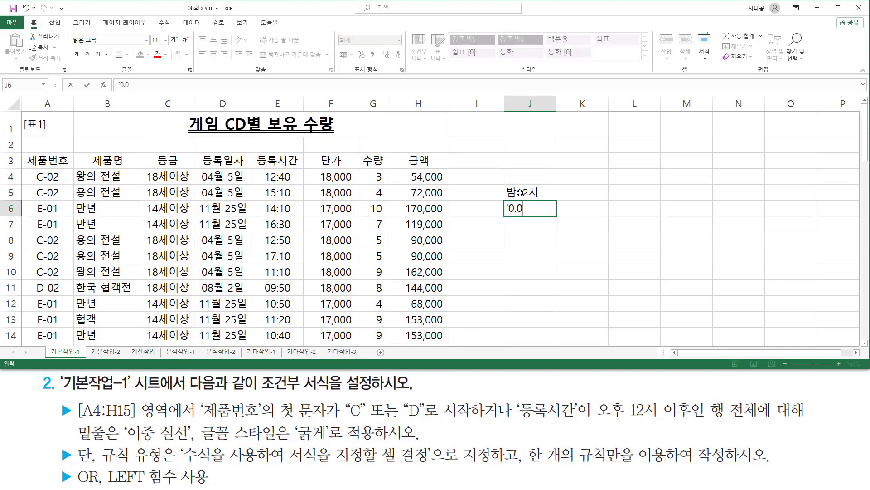
{"action": "key", "text": "Return"}
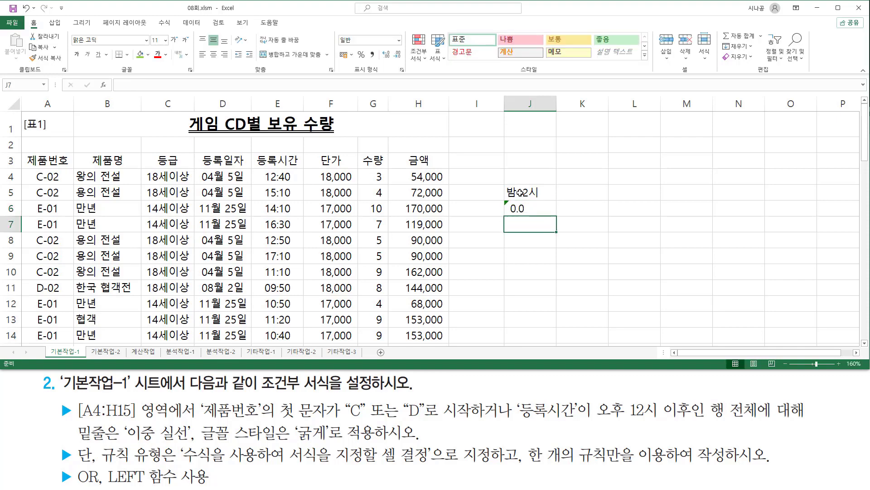
- Enter the label 낮12시 in L5 and the value 0.5 in L6
{"action": "key", "text": "Up"}
{"action": "key", "text": "Up"}
{"action": "key", "text": "Down"}
{"action": "key", "text": "Right"}
{"action": "key", "text": "Up"}
{"action": "key", "text": "Right"}
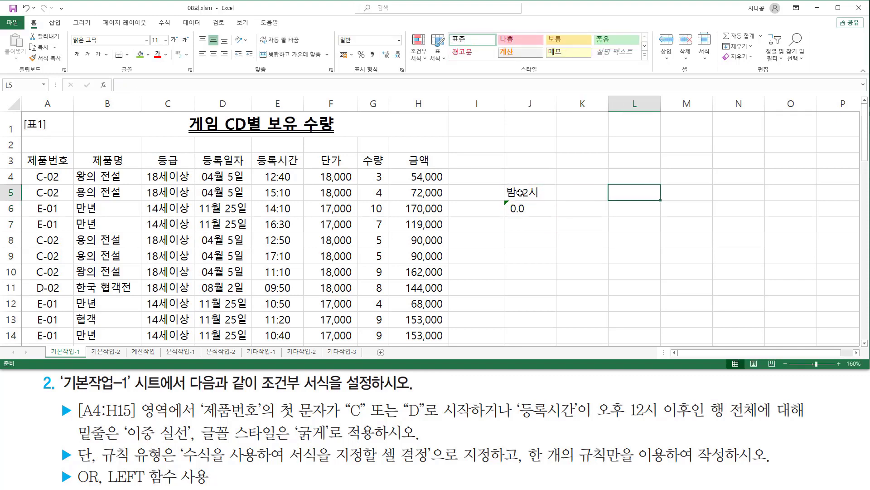
{"action": "type", "text": "낮12시"}
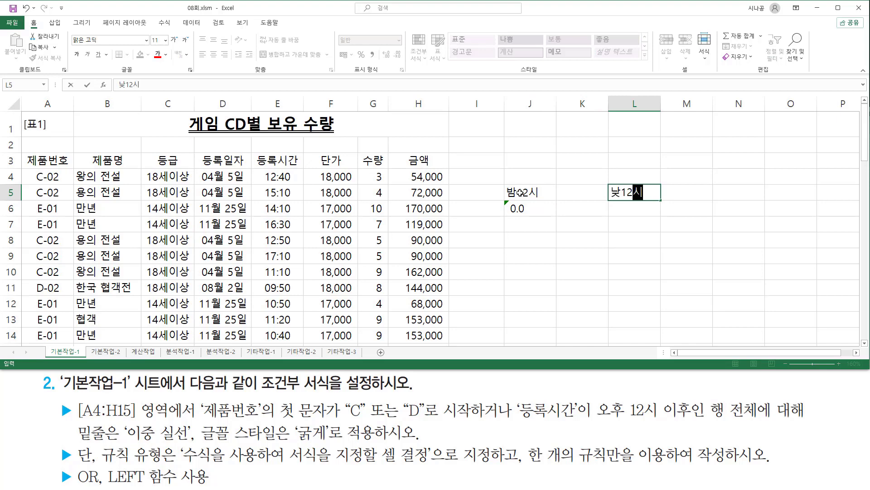
{"action": "key", "text": "Return"}
{"action": "type", "text": "0"}
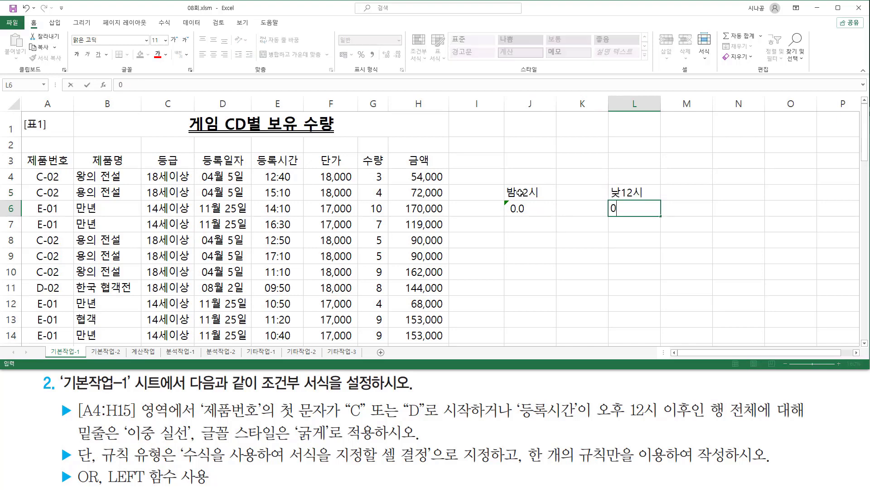
{"action": "type", "text": ".5"}
{"action": "key", "text": "Return"}
{"action": "key", "text": "Up"}
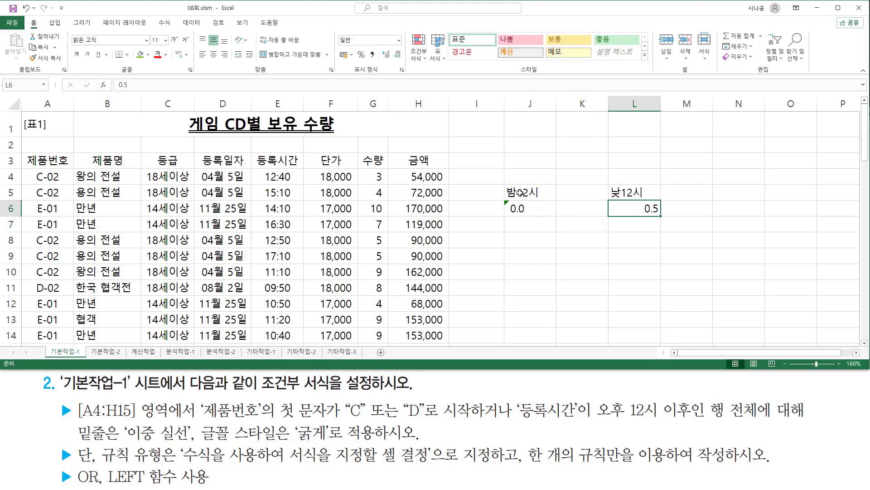
- Enter the label 6시 in K5 and the value 0.25 as text in K6
{"action": "key", "text": "Left"}
{"action": "key", "text": "Left"}
{"action": "key", "text": "Up"}
{"action": "key", "text": "Right"}
{"action": "key", "text": "Right"}
{"action": "key", "text": "Left"}
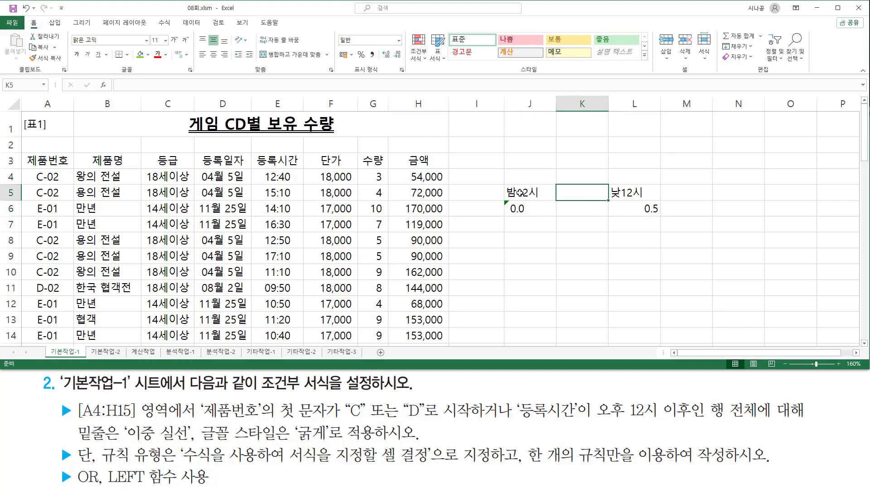
{"action": "type", "text": "6시"}
{"action": "key", "text": "Return"}
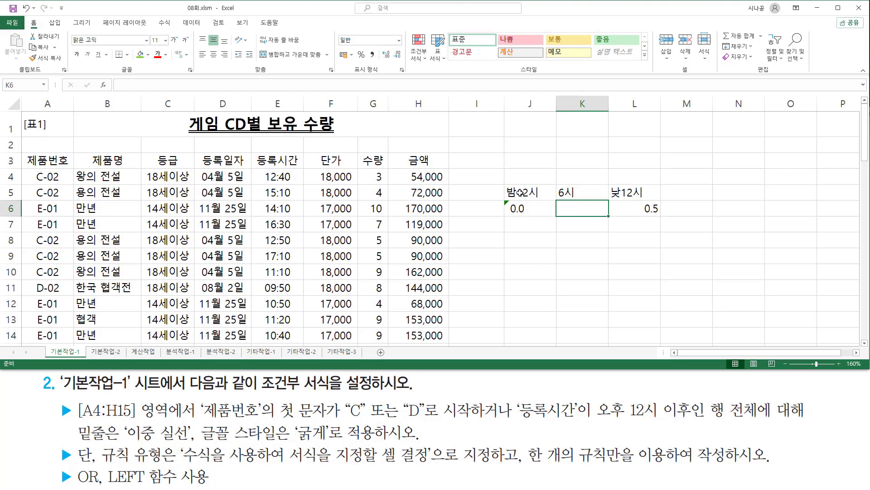
{"action": "type", "text": "'0.25"}
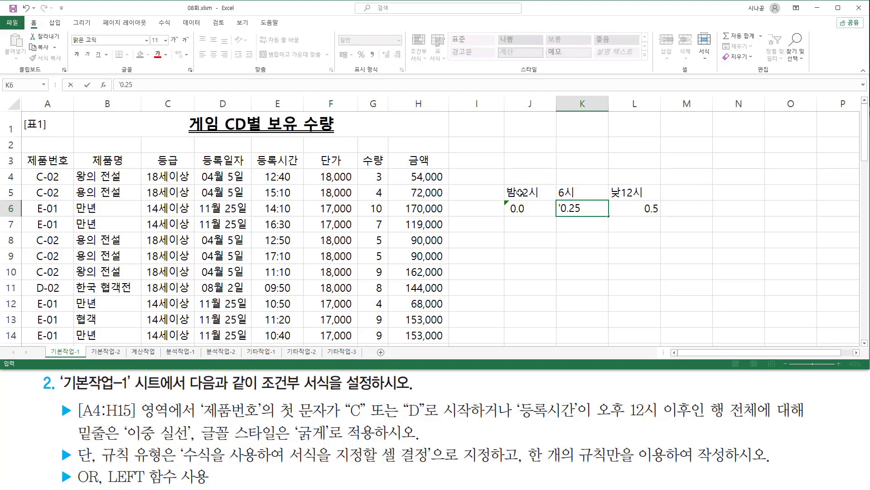
{"action": "key", "text": "Return"}
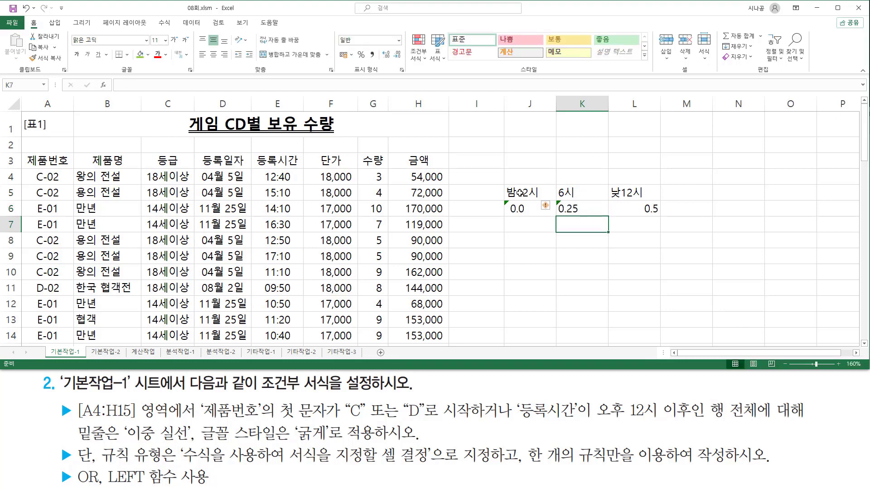
- Enter the label 18시 in M5 and the value 0.75 in M6
{"action": "key", "text": "Up"}
{"action": "key", "text": "Right"}
{"action": "key", "text": "Right"}
{"action": "key", "text": "Up"}
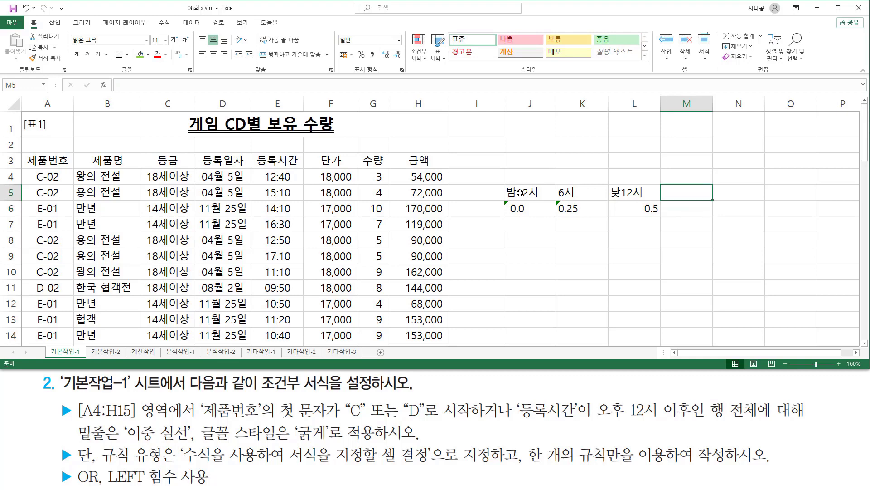
{"action": "type", "text": "18시"}
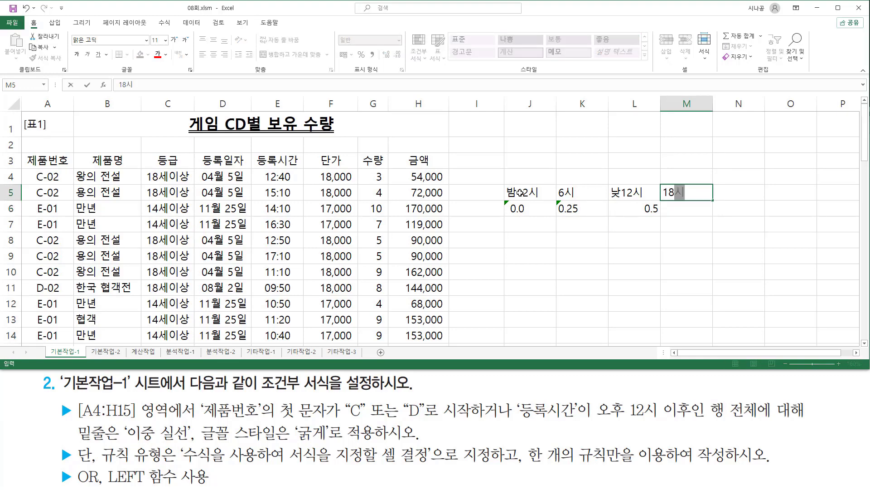
{"action": "key", "text": "Return"}
{"action": "type", "text": "0."}
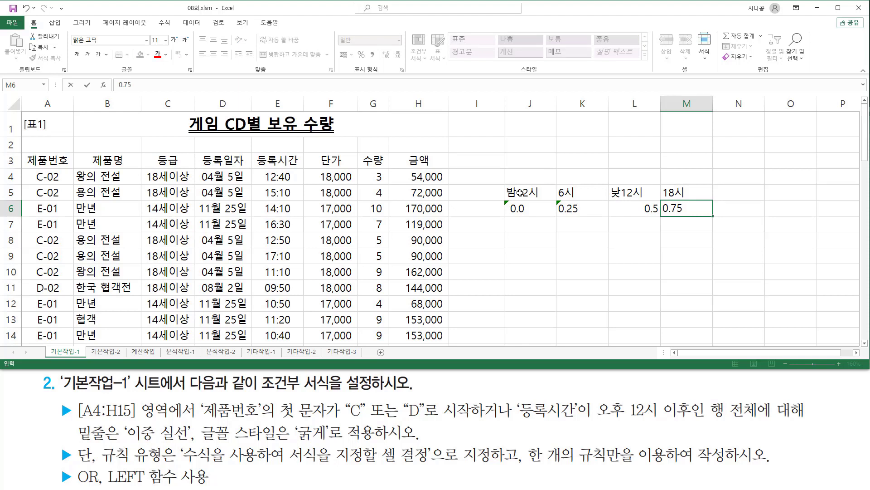
{"action": "type", "text": "75"}
{"action": "key", "text": "Return"}
- Center the time labels and values in J5:M6 horizontally
{"action": "left_click_drag", "start_coordinate": [521, 192], "coordinate": [671, 205]}
{"action": "left_click", "coordinate": [213, 54]}
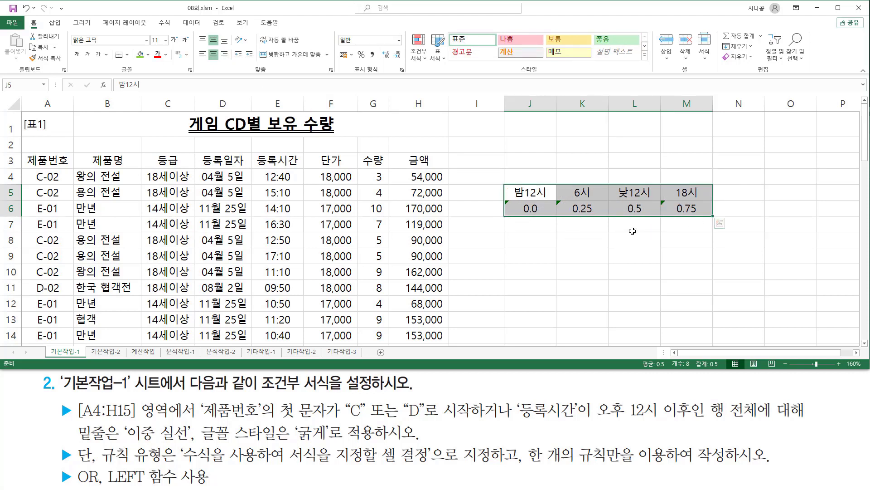
{"action": "left_click", "coordinate": [583, 256]}
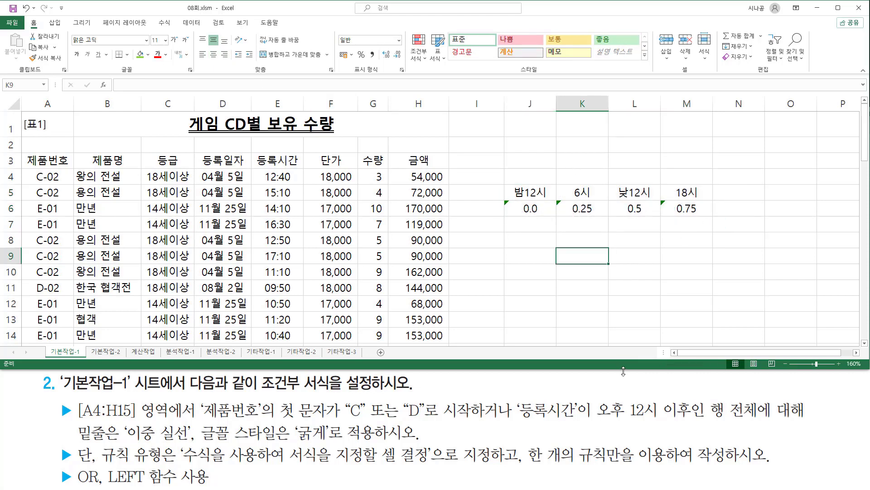
- Compare the task's 등록시간 condition of 오후 12시 이후 with the 낮12시 entry in L5:L6
{"action": "mouse_move", "coordinate": [517, 397]}
{"action": "left_mouse_down"}
{"action": "mouse_move", "coordinate": [595, 423]}
{"action": "mouse_move", "coordinate": [694, 416]}
{"action": "left_mouse_up"}
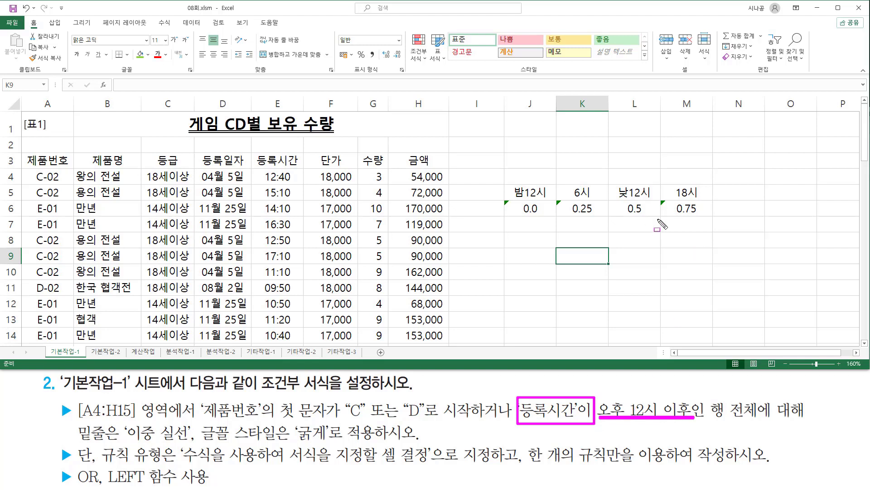
{"action": "mouse_move", "coordinate": [613, 182]}
{"action": "left_mouse_down"}
{"action": "mouse_move", "coordinate": [625, 213]}
{"action": "mouse_move", "coordinate": [657, 219]}
{"action": "left_mouse_up"}
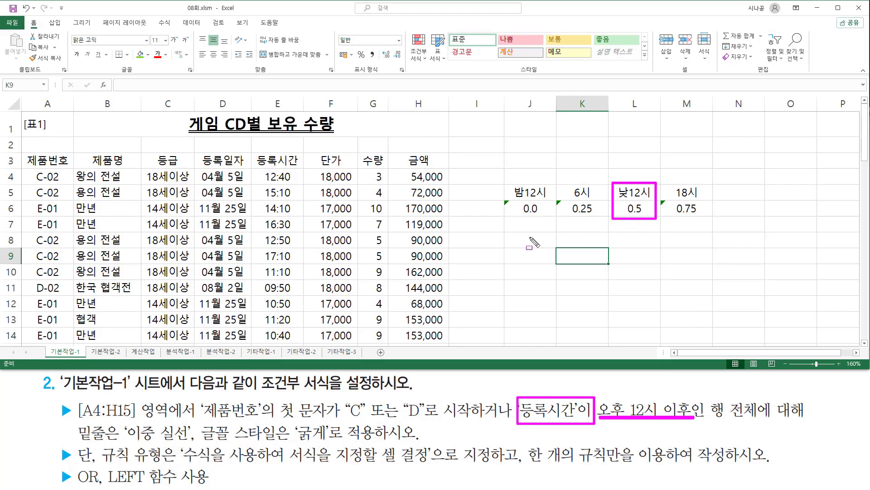
{"action": "key", "text": "Escape"}
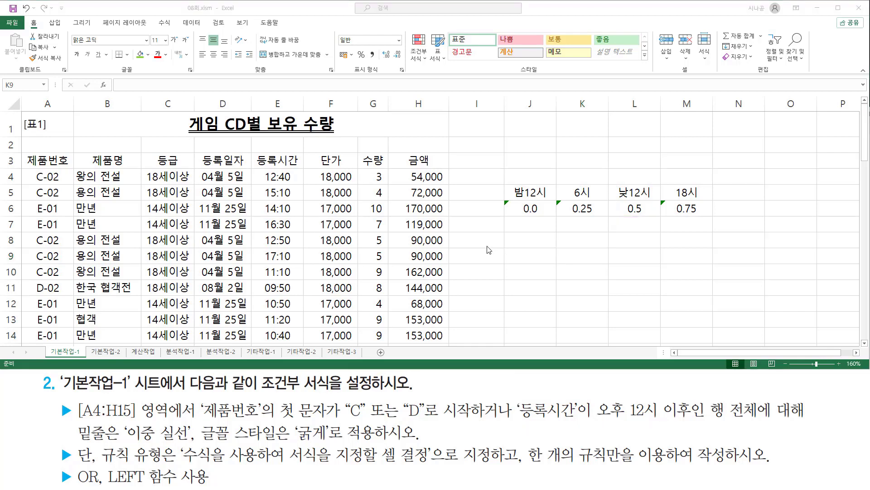
- Enter the labels 행전체 in J8 and 열전체 in J9
{"action": "left_click", "coordinate": [520, 234]}
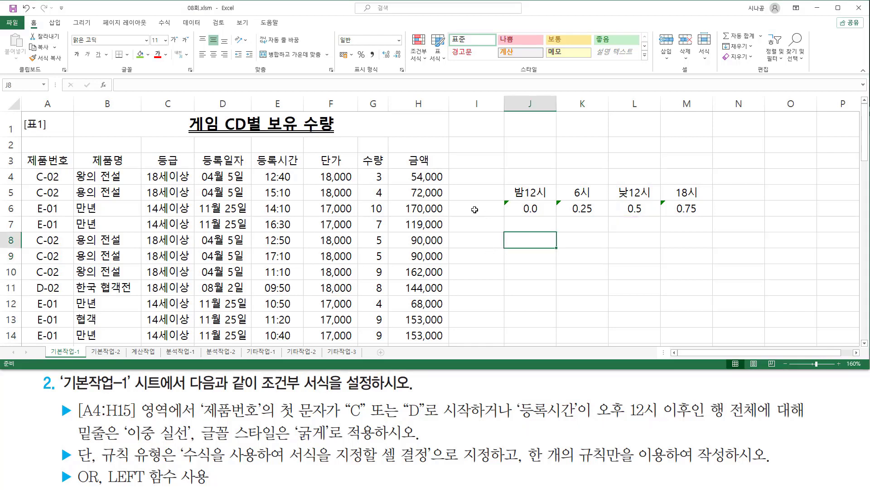
{"action": "type", "text": "god"}
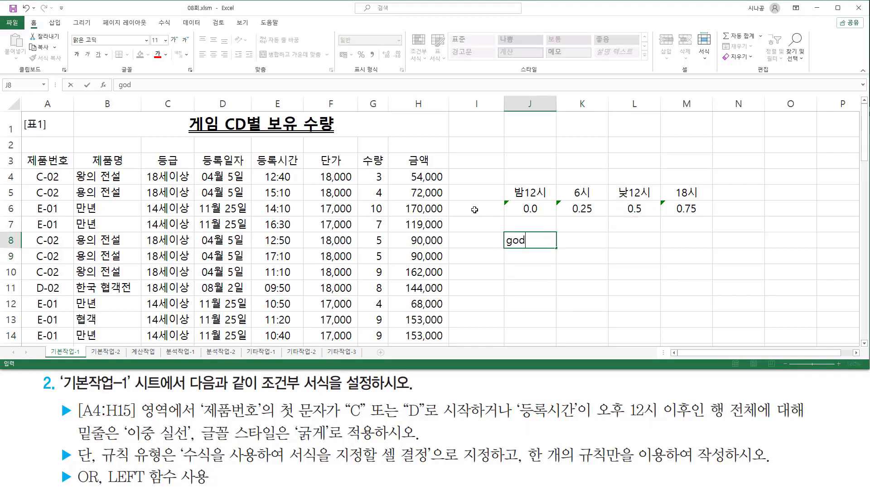
{"action": "key", "text": "BackSpace"}
{"action": "key", "text": "BackSpace"}
{"action": "key", "text": "BackSpace"}
{"action": "type", "text": "해ㅇ전체"}
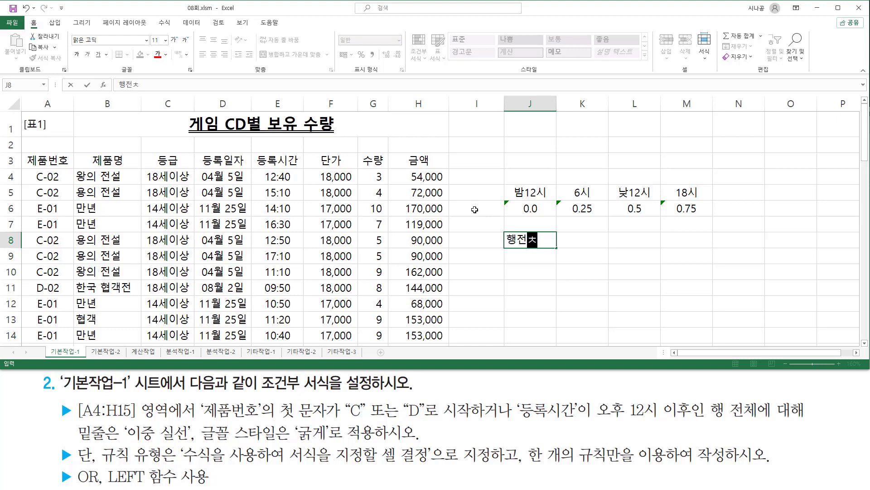
{"action": "key", "text": "Return"}
{"action": "type", "text": "열전"}
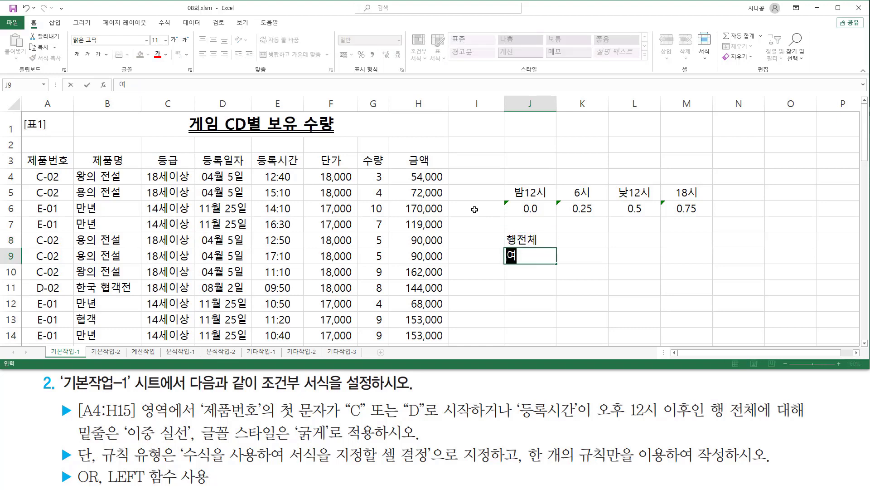
{"action": "type", "text": "체"}
{"action": "key", "text": "Return"}
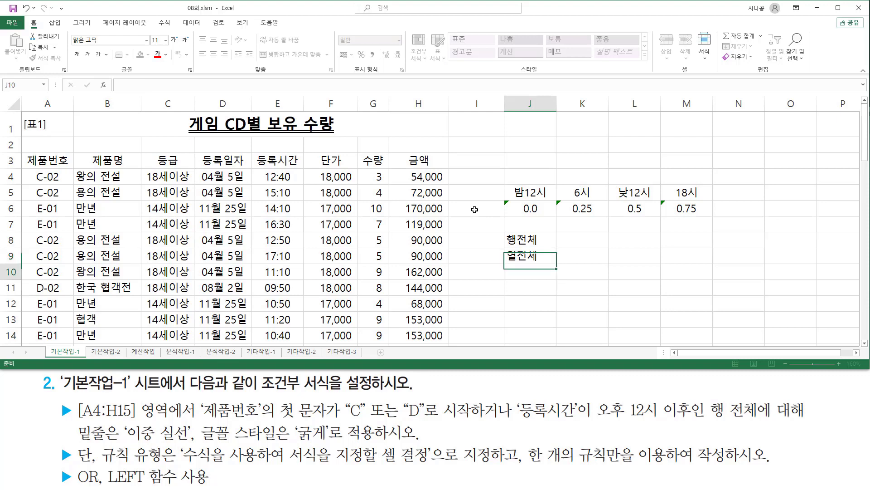
- Enter the sample cell reference a1 in both K8 and K9
{"action": "key", "text": "Up"}
{"action": "key", "text": "Up"}
{"action": "key", "text": "Right"}
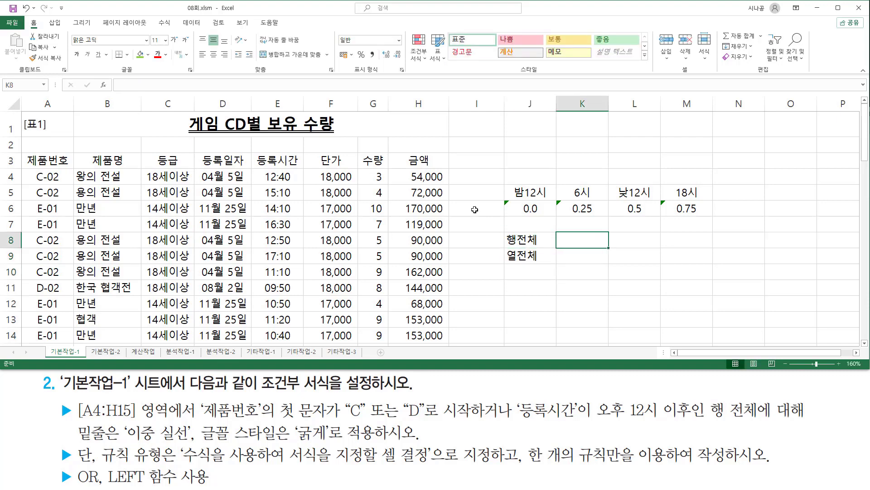
{"action": "type", "text": "a1"}
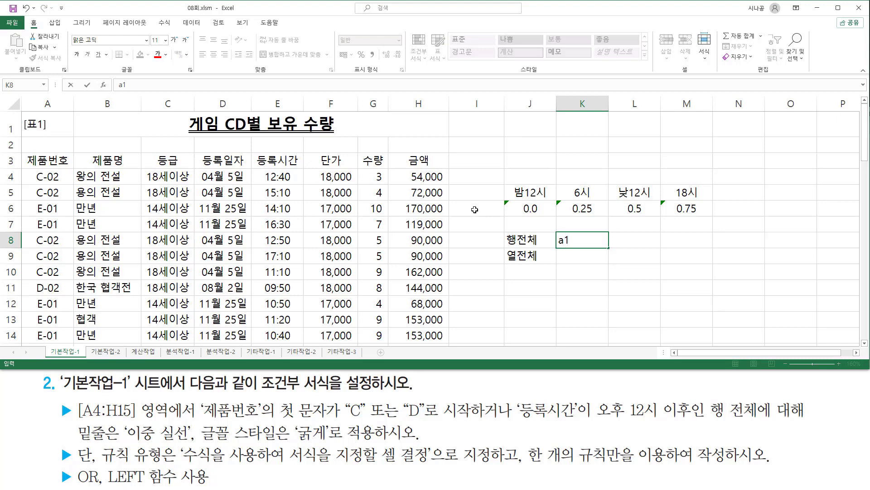
{"action": "key", "text": "Return"}
{"action": "type", "text": "a1"}
{"action": "key", "text": "Return"}
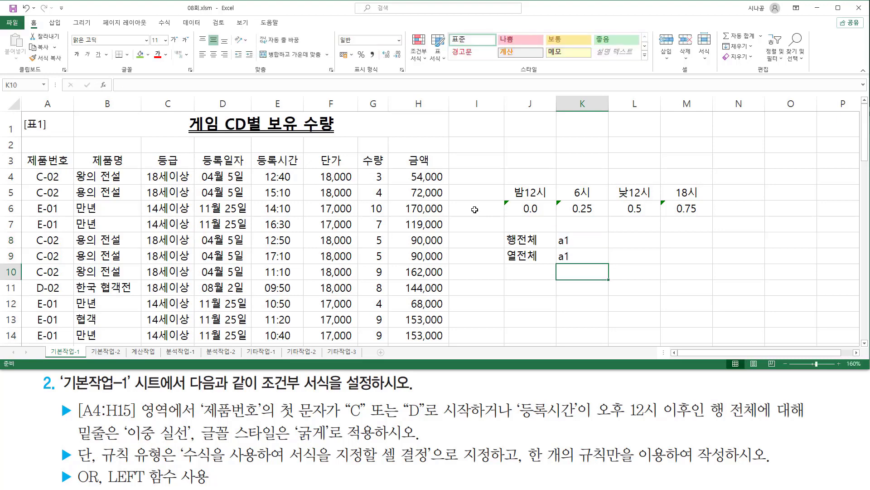
- Change the 행전체 reference in K8 to $a1 and the 열전체 reference in K9 to a$1
{"action": "key", "text": "Up"}
{"action": "key", "text": "Up"}
{"action": "key", "text": "F2"}
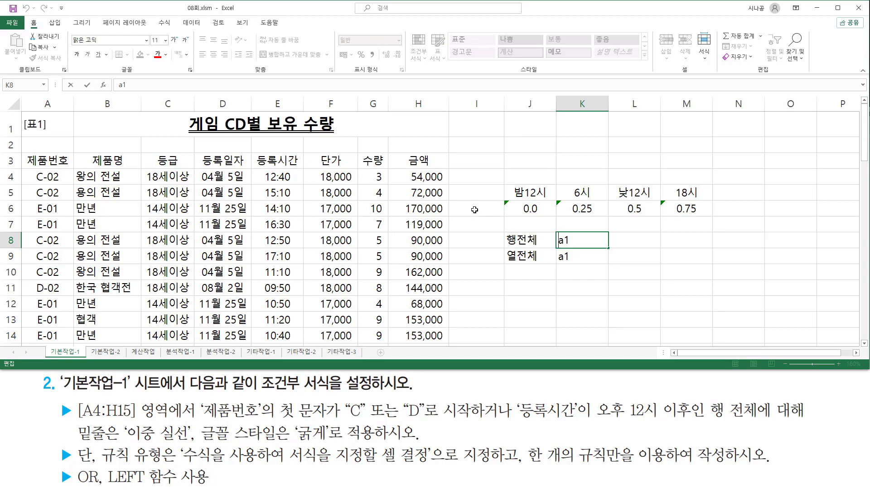
{"action": "type", "text": "$"}
{"action": "key", "text": "Return"}
{"action": "key", "text": "F2"}
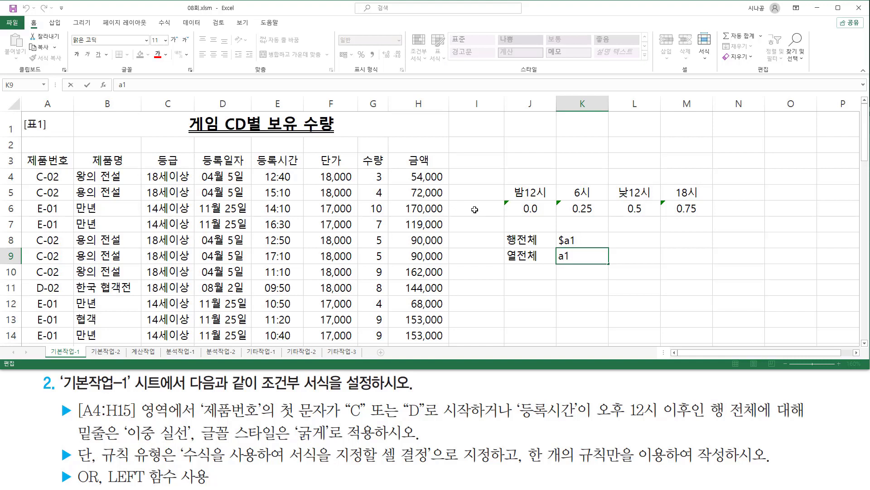
{"action": "type", "text": "$"}
{"action": "key", "text": "Return"}
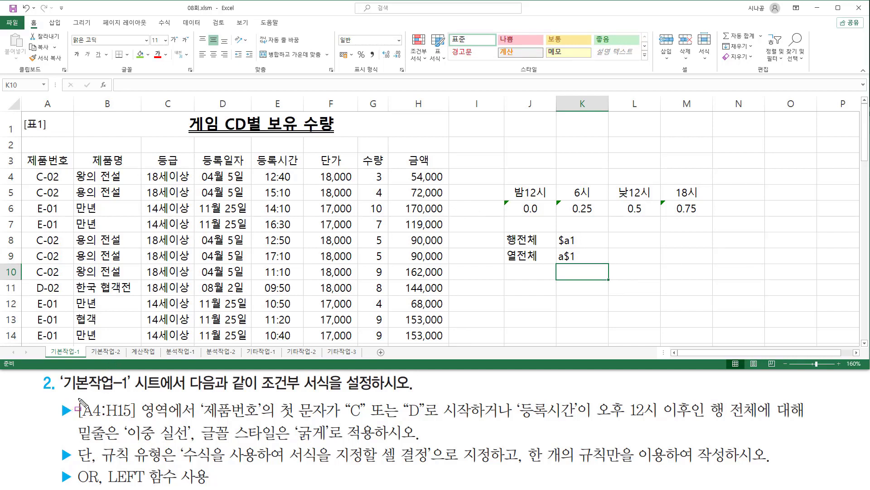
- Start a new conditional formatting rule for the cell range A4:H15
{"action": "left_click_drag", "start_coordinate": [75, 400], "coordinate": [198, 420]}
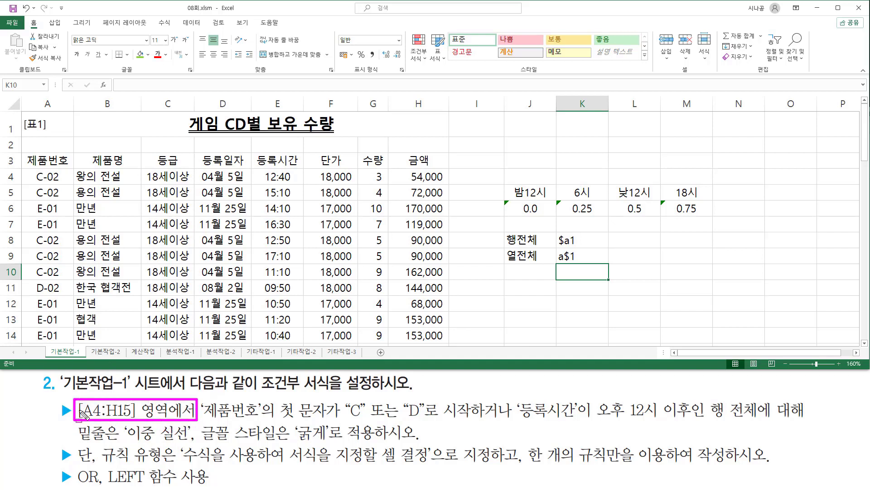
{"action": "key", "text": "Escape"}
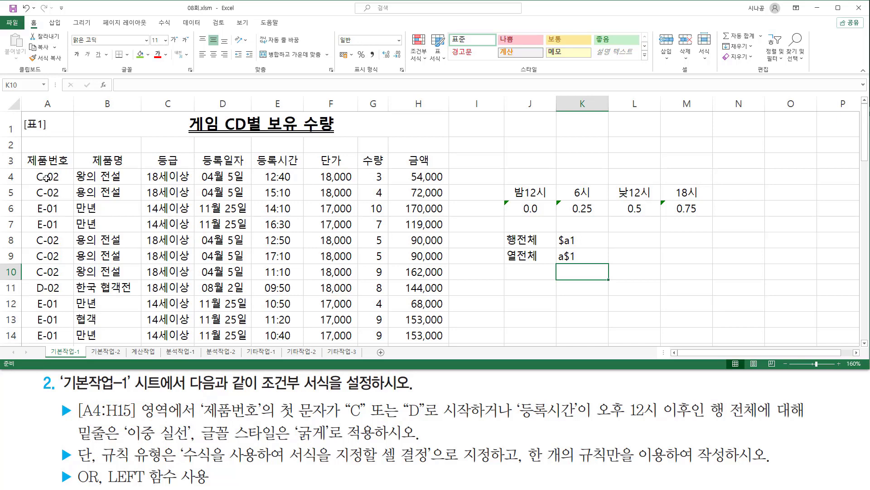
{"action": "mouse_move", "coordinate": [45, 178]}
{"action": "left_mouse_down"}
{"action": "mouse_move", "coordinate": [366, 347]}
{"action": "mouse_move", "coordinate": [449, 338]}
{"action": "mouse_move", "coordinate": [451, 322]}
{"action": "left_mouse_up"}
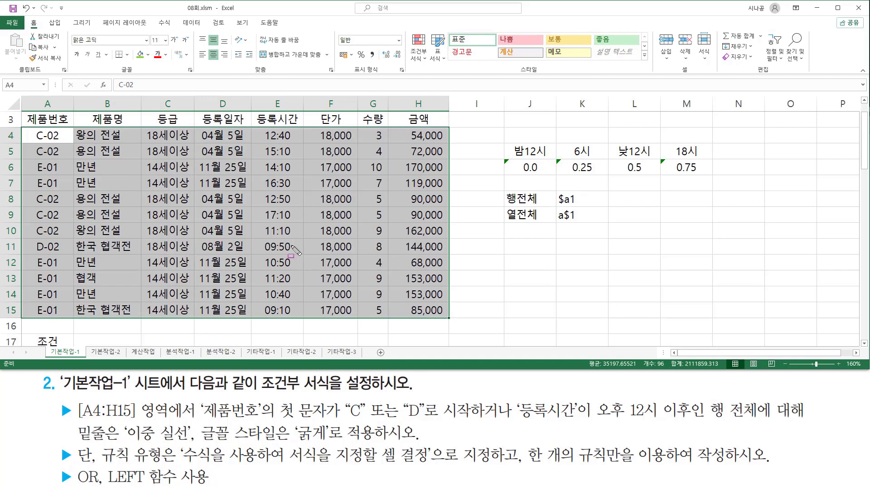
{"action": "mouse_move", "coordinate": [25, 14]}
{"action": "left_mouse_down"}
{"action": "mouse_move", "coordinate": [27, 35]}
{"action": "mouse_move", "coordinate": [47, 31]}
{"action": "left_mouse_up"}
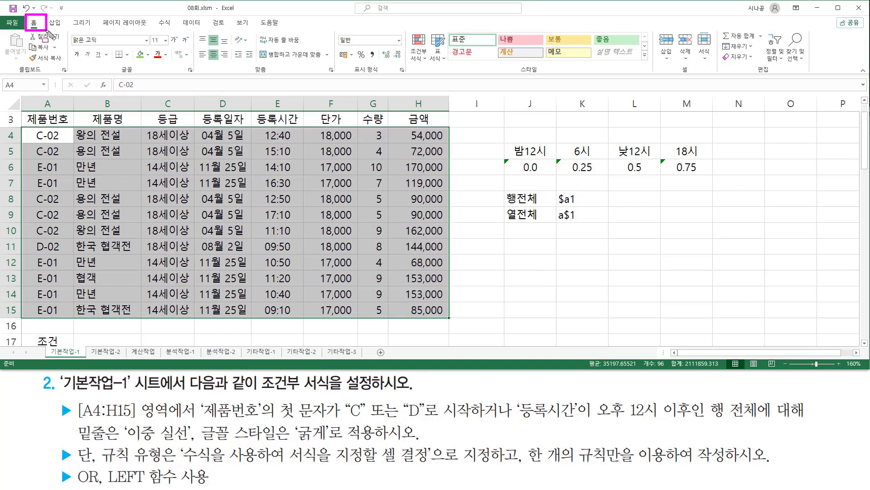
{"action": "left_click_drag", "start_coordinate": [515, 74], "coordinate": [547, 74]}
{"action": "left_click_drag", "start_coordinate": [407, 30], "coordinate": [433, 65]}
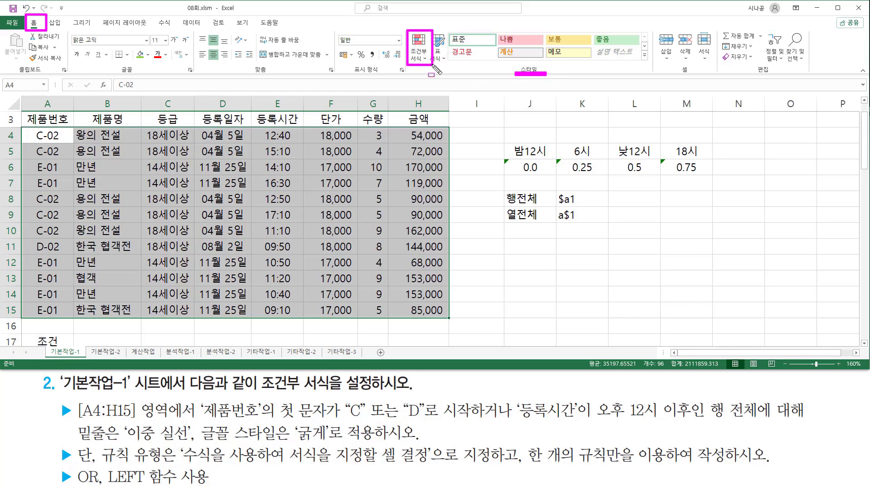
{"action": "key", "text": "Escape"}
{"action": "left_click", "coordinate": [419, 57]}
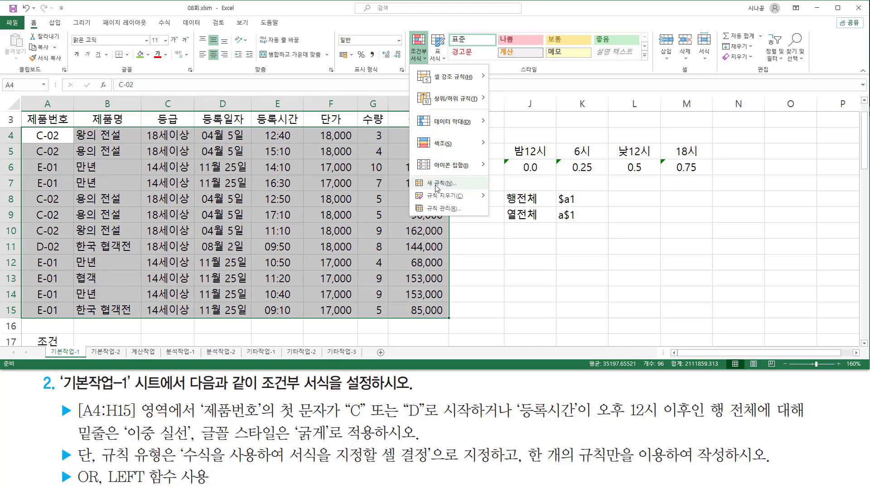
{"action": "left_click", "coordinate": [437, 183]}
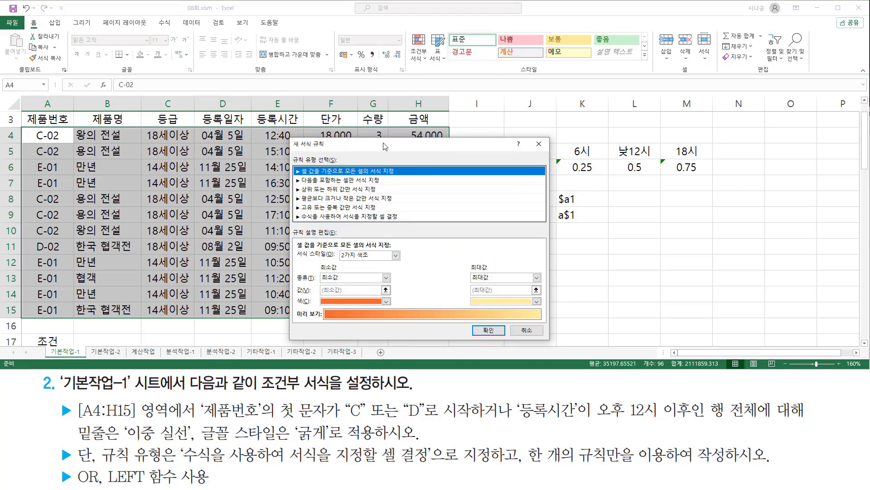
{"action": "left_click_drag", "start_coordinate": [385, 146], "coordinate": [334, 146]}
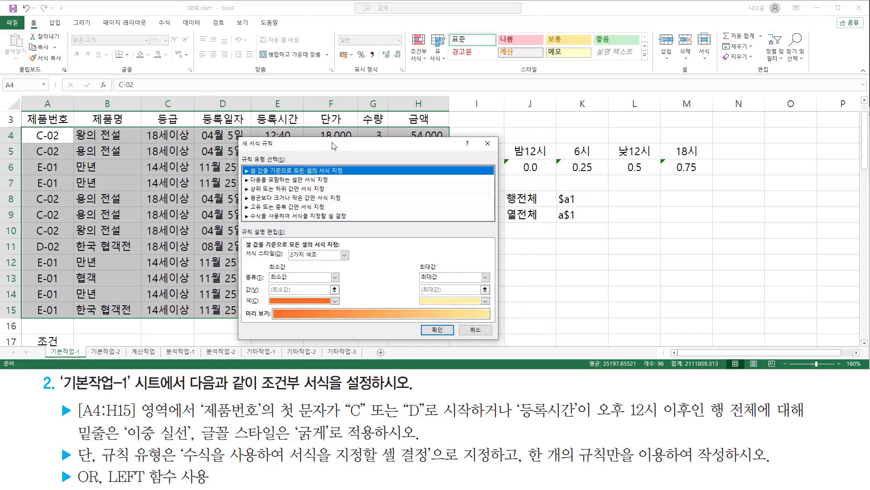
- Set the rule type to 수식을 사용하여 서식을 지정할 셀 결정
{"action": "key", "text": "ctrl+2"}
{"action": "left_click_drag", "start_coordinate": [240, 156], "coordinate": [295, 164]}
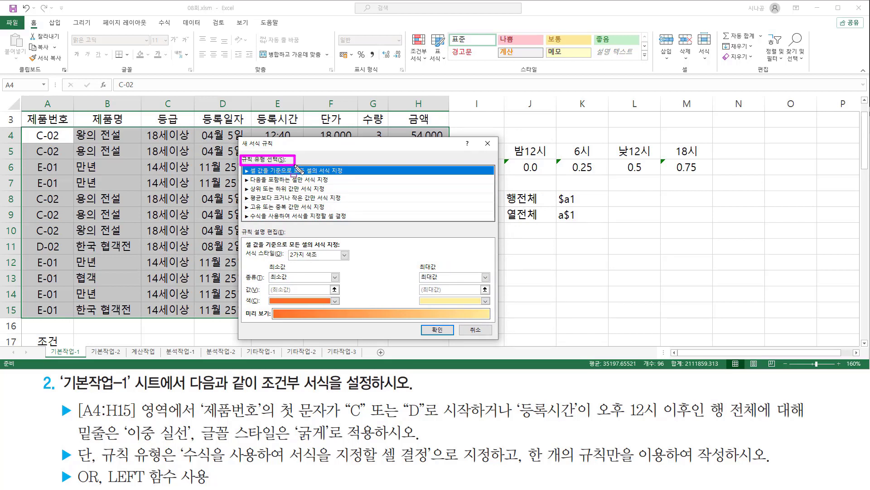
{"action": "mouse_move", "coordinate": [100, 444]}
{"action": "left_mouse_down"}
{"action": "mouse_move", "coordinate": [111, 461]}
{"action": "mouse_move", "coordinate": [162, 465]}
{"action": "mouse_move", "coordinate": [430, 463]}
{"action": "left_mouse_up"}
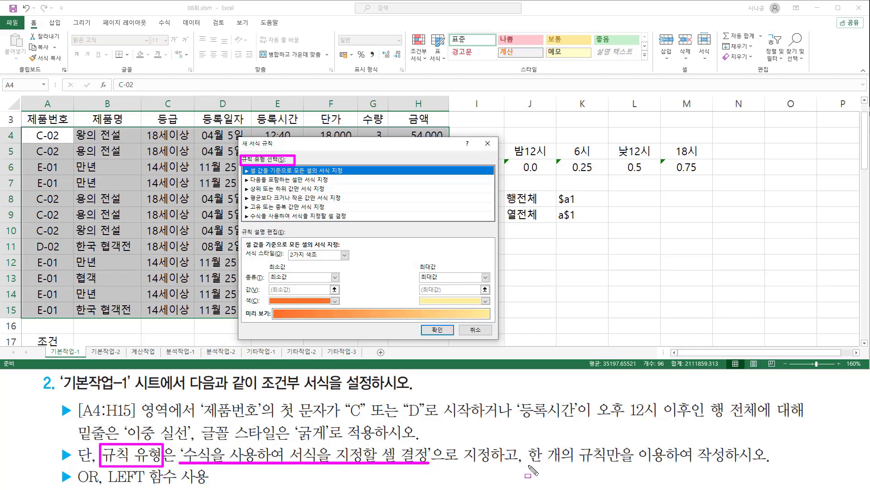
{"action": "left_click_drag", "start_coordinate": [527, 464], "coordinate": [667, 463]}
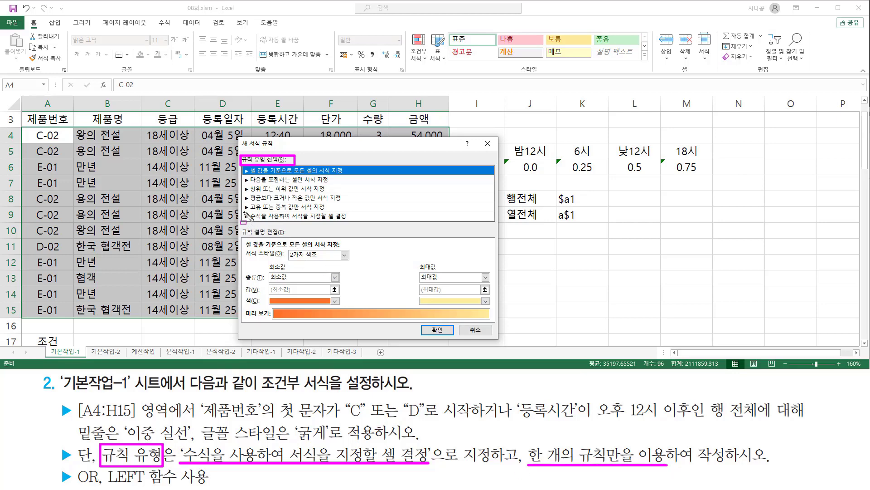
{"action": "left_click_drag", "start_coordinate": [244, 212], "coordinate": [355, 223]}
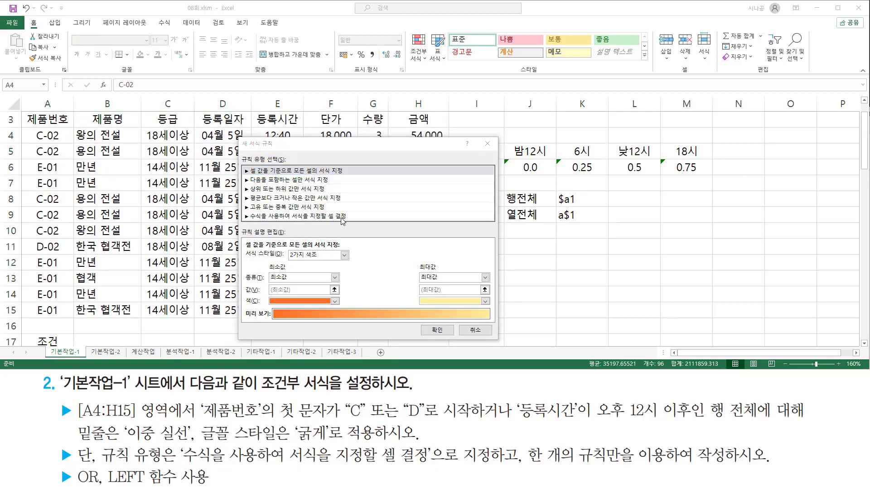
{"action": "left_click", "coordinate": [340, 216]}
{"action": "left_click", "coordinate": [282, 255]}
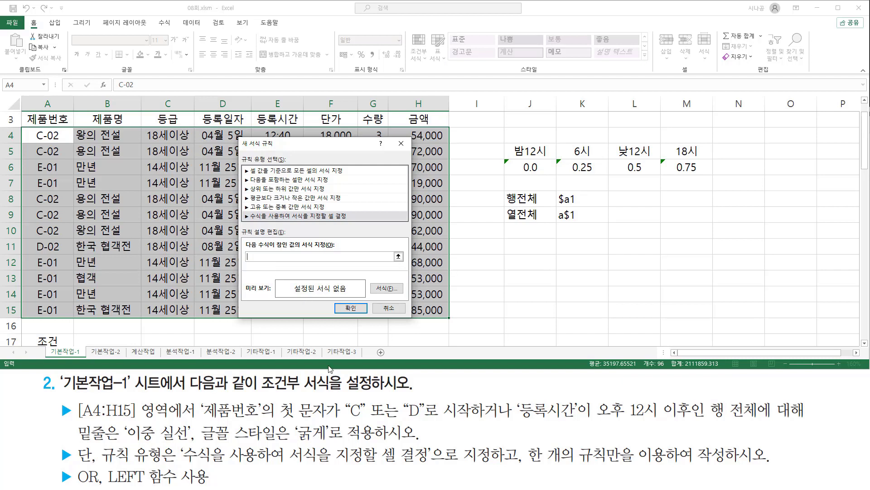
- Begin the rule formula with OR and the first condition left($A$4, 1)="C"
{"action": "type", "text": "=o"}
{"action": "type", "text": "r( left("}
{"action": "left_click", "coordinate": [40, 136]}
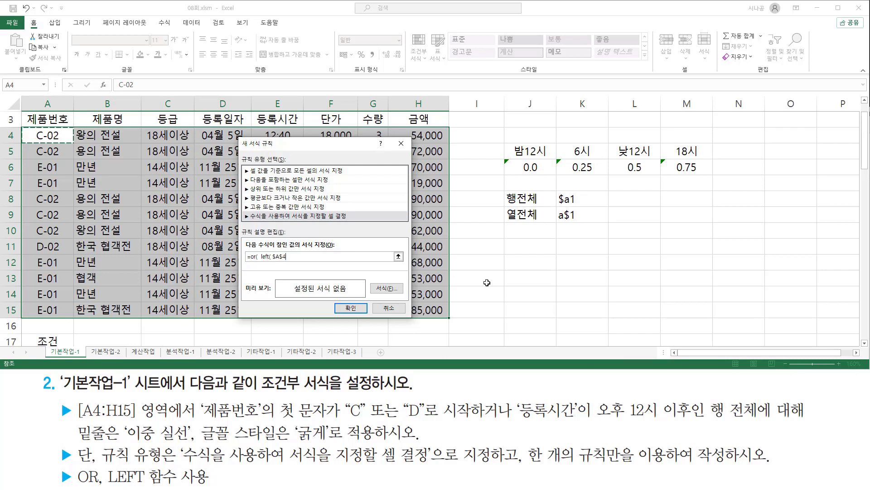
{"action": "type", "text": ","}
{"action": "type", "text": "=\"C\" ,"}
- Duplicate the LEFT condition as the second OR argument and change its letter to "D"
{"action": "key", "text": "ctrl+2"}
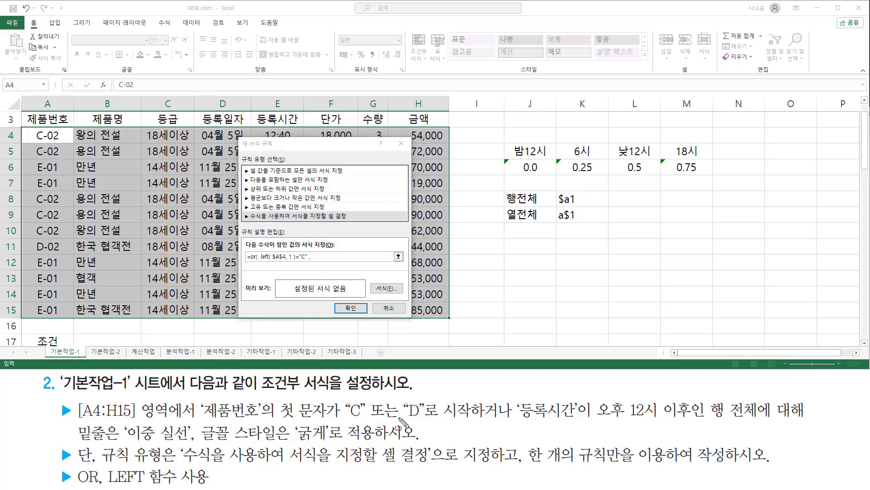
{"action": "left_click_drag", "start_coordinate": [405, 423], "coordinate": [427, 423]}
{"action": "key", "text": "Escape"}
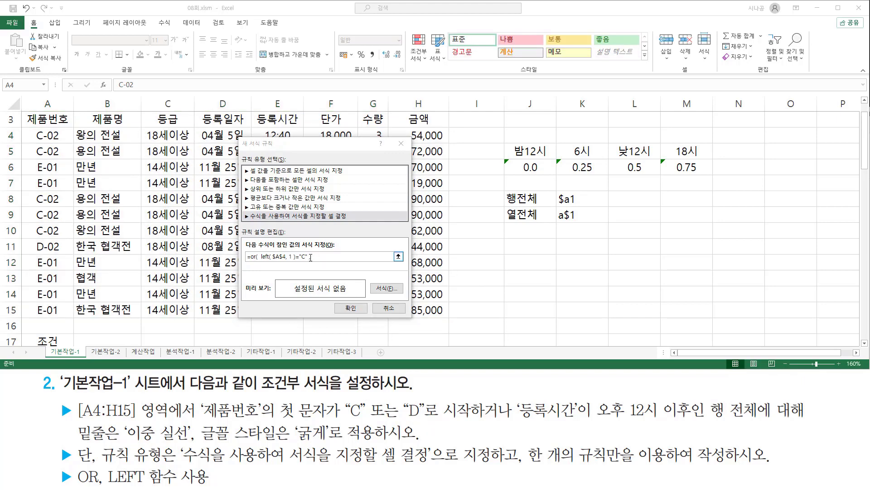
{"action": "left_click_drag", "start_coordinate": [310, 256], "coordinate": [262, 255]}
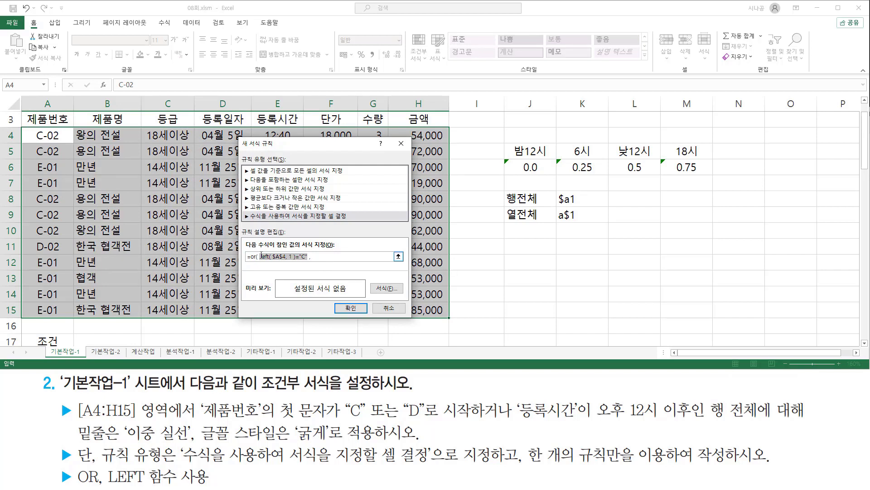
{"action": "key", "text": "ctrl+c"}
{"action": "left_click", "coordinate": [324, 257]}
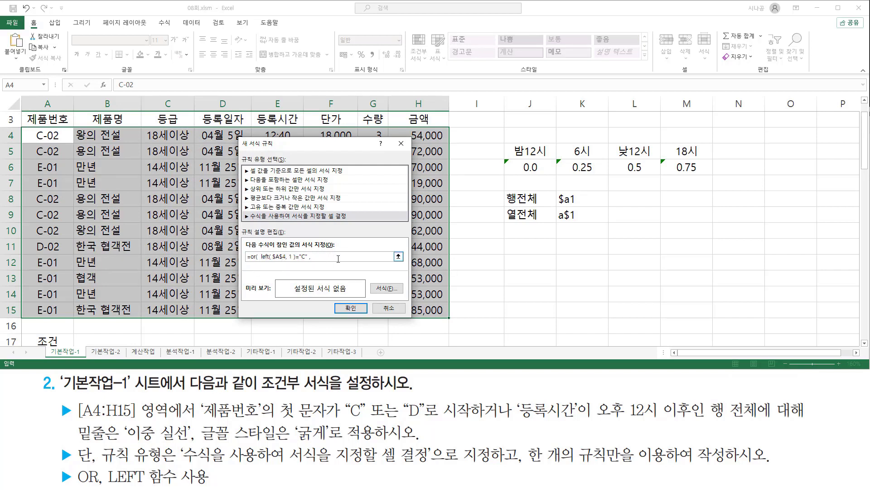
{"action": "key", "text": "ctrl+v"}
{"action": "double_click", "coordinate": [358, 257]}
{"action": "type", "text": "D"}
- Add the 등록시간 condition $E$4>=0.5 as the third OR argument and close the formula's parenthesis
{"action": "left_click_drag", "start_coordinate": [306, 151], "coordinate": [376, 168]}
{"action": "left_click", "coordinate": [282, 137]}
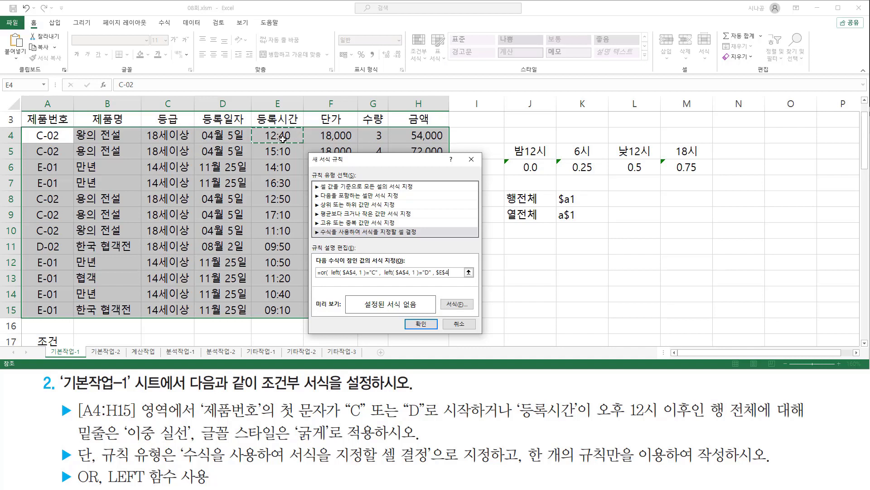
{"action": "type", "text": ">=0.5"}
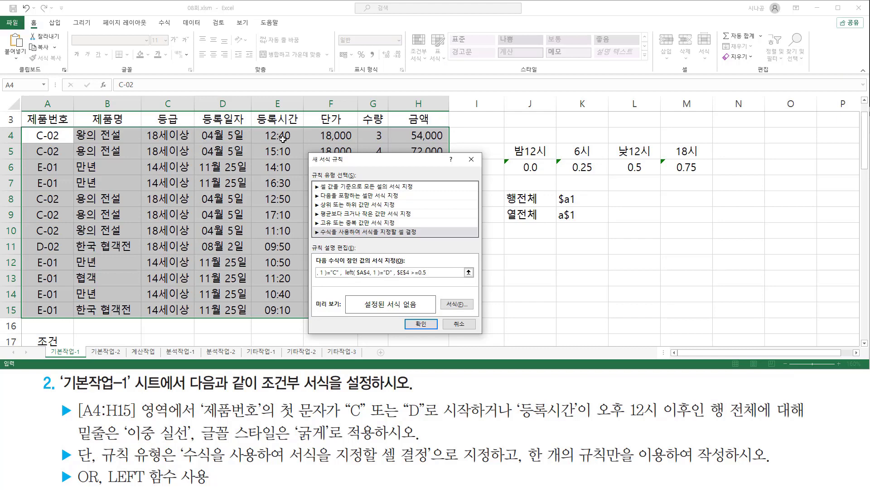
{"action": "key", "text": "ctrl+2"}
{"action": "left_click_drag", "start_coordinate": [417, 279], "coordinate": [430, 279]}
{"action": "left_click_drag", "start_coordinate": [613, 141], "coordinate": [656, 173]}
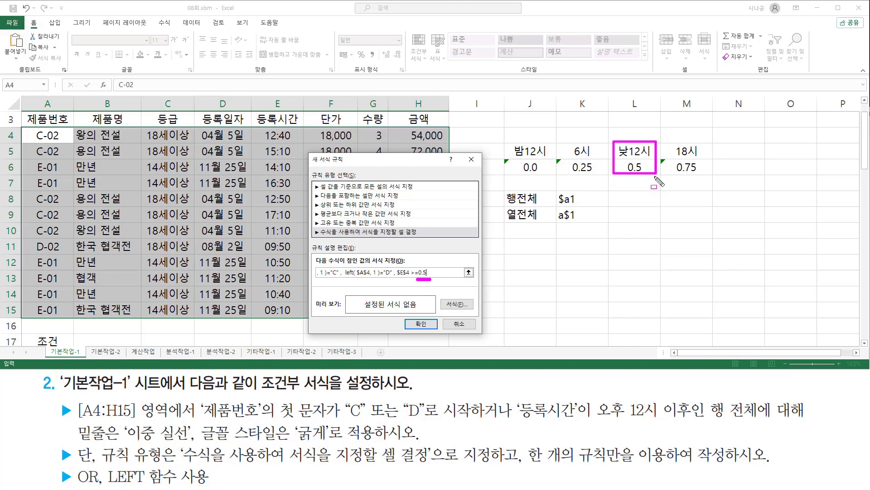
{"action": "mouse_move", "coordinate": [395, 267]}
{"action": "left_mouse_down"}
{"action": "mouse_move", "coordinate": [405, 283]}
{"action": "mouse_move", "coordinate": [432, 282]}
{"action": "left_mouse_up"}
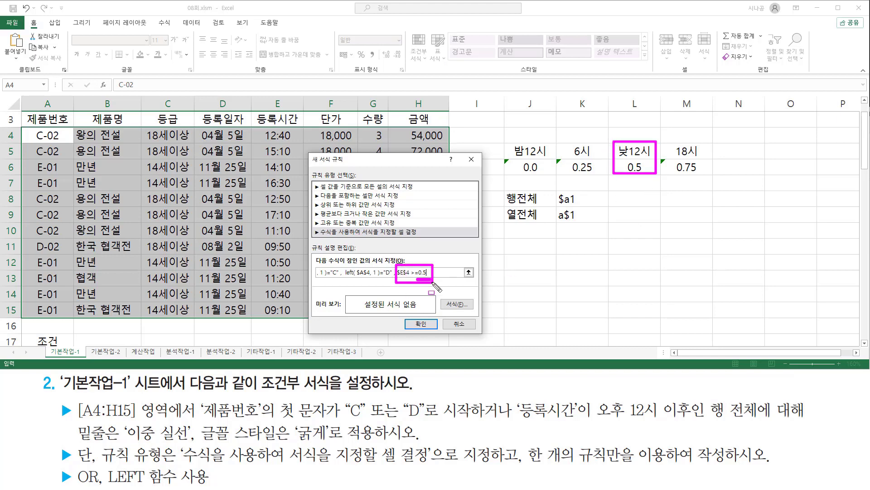
{"action": "key", "text": "Escape"}
{"action": "left_click", "coordinate": [442, 273]}
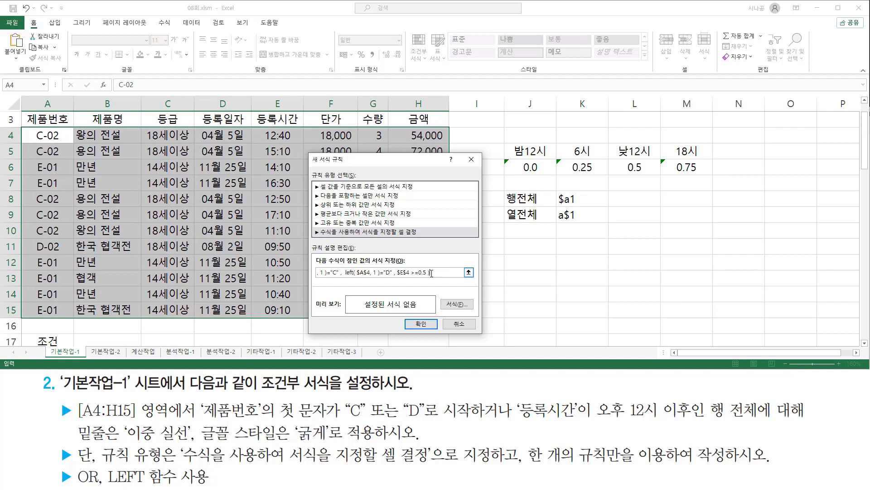
- Change the reference in the formula's first LEFT condition to $A4, following the 행전체 sample
{"action": "left_click_drag", "start_coordinate": [410, 272], "coordinate": [263, 272]}
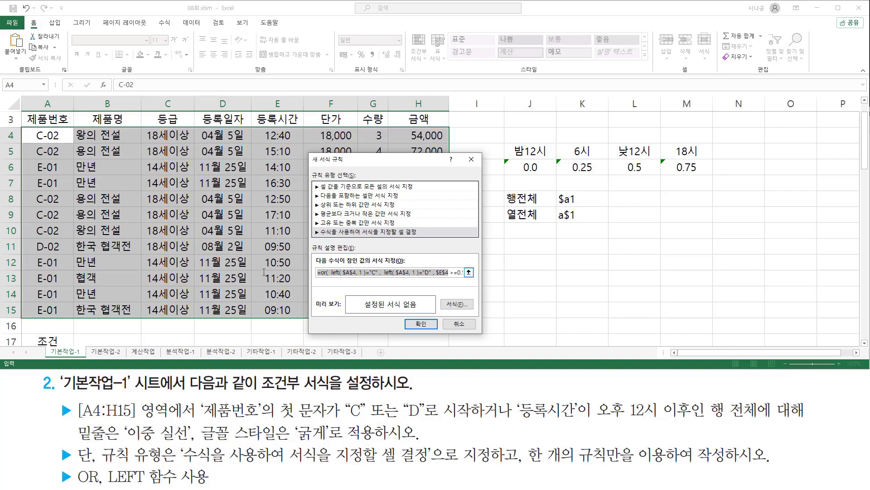
{"action": "left_click", "coordinate": [349, 272]}
{"action": "key", "text": "ctrl+2"}
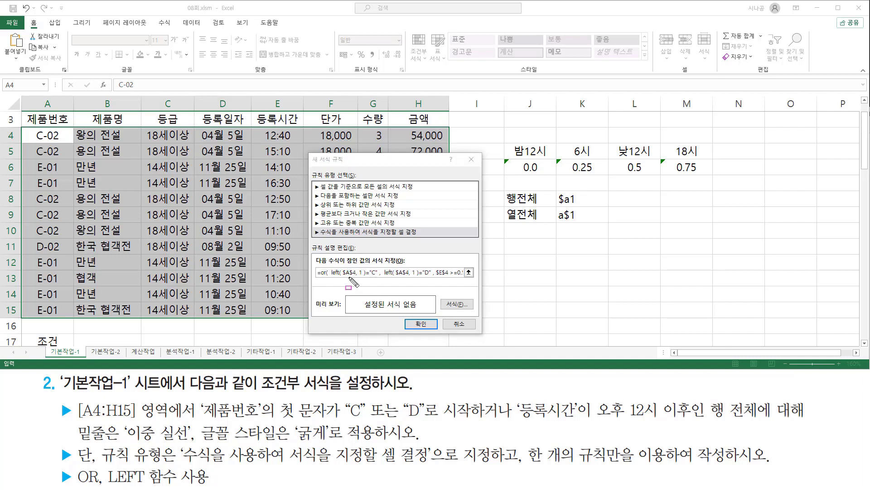
{"action": "left_click_drag", "start_coordinate": [343, 276], "coordinate": [452, 277]}
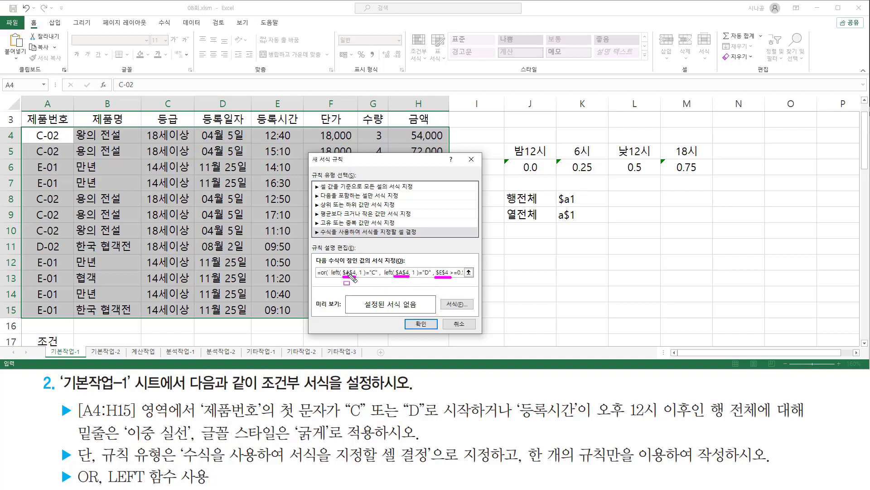
{"action": "mouse_move", "coordinate": [710, 396]}
{"action": "left_mouse_down"}
{"action": "mouse_move", "coordinate": [731, 422]}
{"action": "mouse_move", "coordinate": [761, 424]}
{"action": "left_mouse_up"}
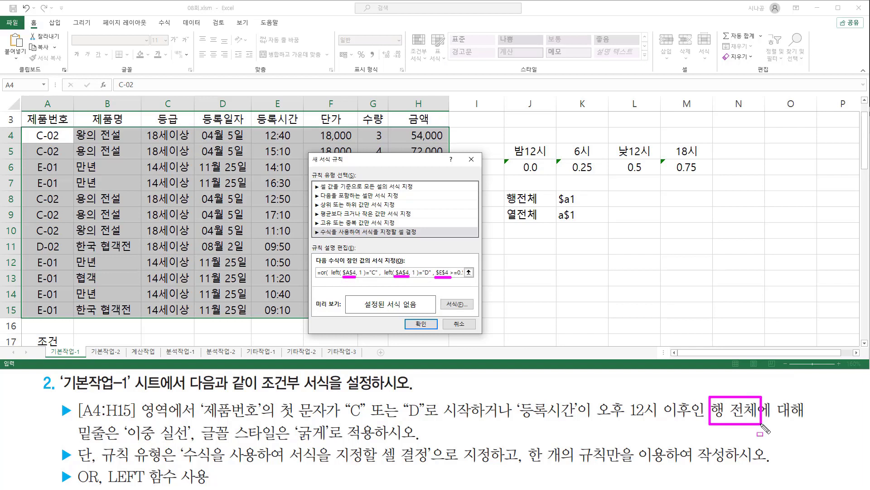
{"action": "left_click_drag", "start_coordinate": [504, 207], "coordinate": [591, 206]}
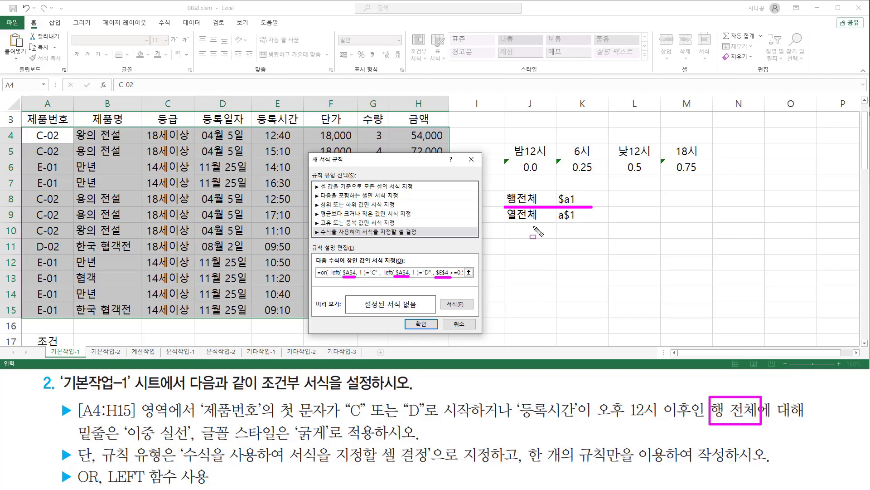
{"action": "key", "text": "Escape"}
{"action": "left_click", "coordinate": [358, 272]}
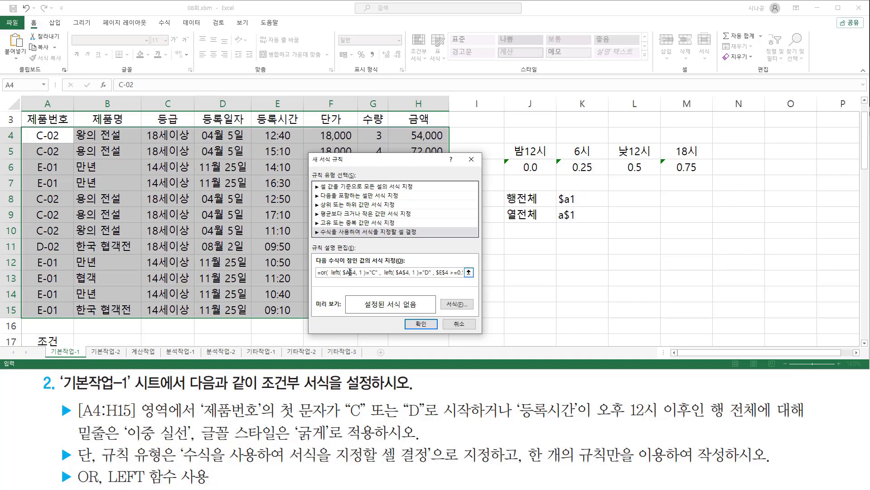
{"action": "key", "text": "F4"}
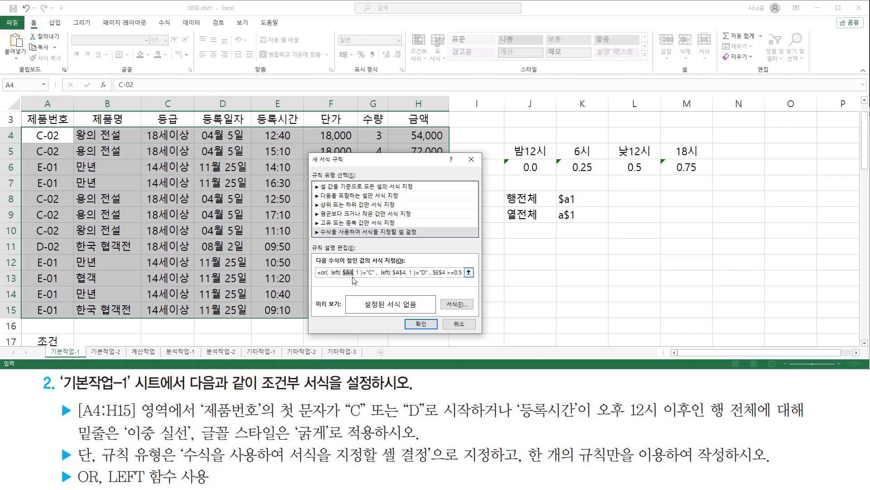
- Change the second LEFT condition's reference to $A4 and the 등록시간 reference to $E4
{"action": "left_click", "coordinate": [399, 272]}
{"action": "key", "text": "F4"}
{"action": "key", "text": "F4"}
{"action": "left_click", "coordinate": [432, 272]}
{"action": "key", "text": "F4"}
{"action": "key", "text": "F4"}
{"action": "left_click", "coordinate": [460, 273]}
{"action": "left_click_drag", "start_coordinate": [460, 273], "coordinate": [317, 273]}
{"action": "left_click", "coordinate": [354, 273]}
{"action": "type", "text": ")"}
- Open the cell format of the new formula rule and set its underline to 이중 실선
{"action": "mouse_move", "coordinate": [317, 277]}
{"action": "left_mouse_down"}
{"action": "mouse_move", "coordinate": [470, 275]}
{"action": "mouse_move", "coordinate": [461, 310]}
{"action": "mouse_move", "coordinate": [471, 312]}
{"action": "left_mouse_up"}
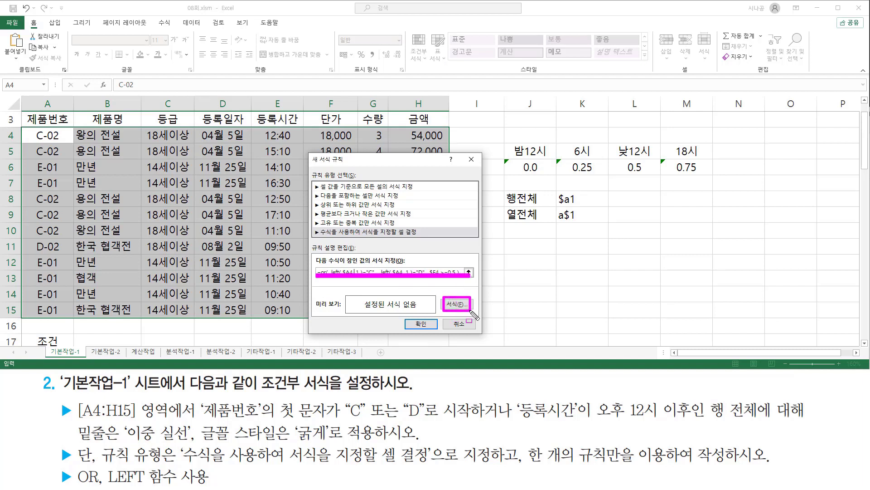
{"action": "key", "text": "Escape"}
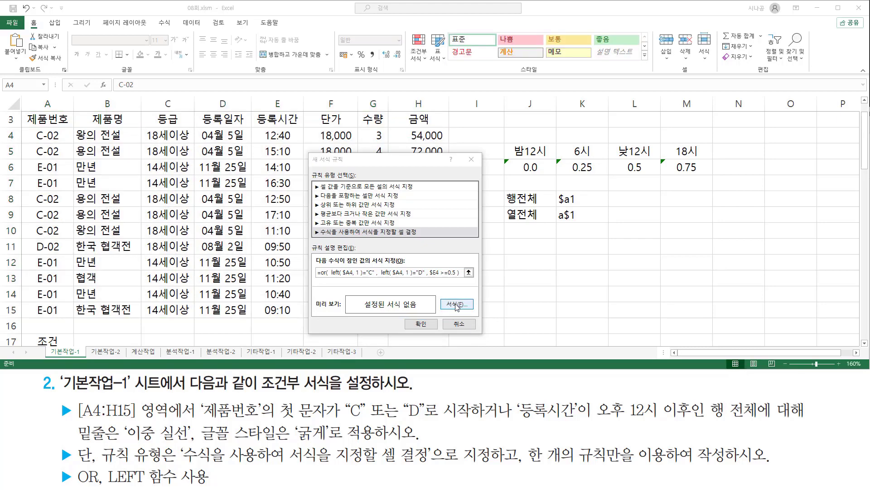
{"action": "left_click", "coordinate": [456, 306]}
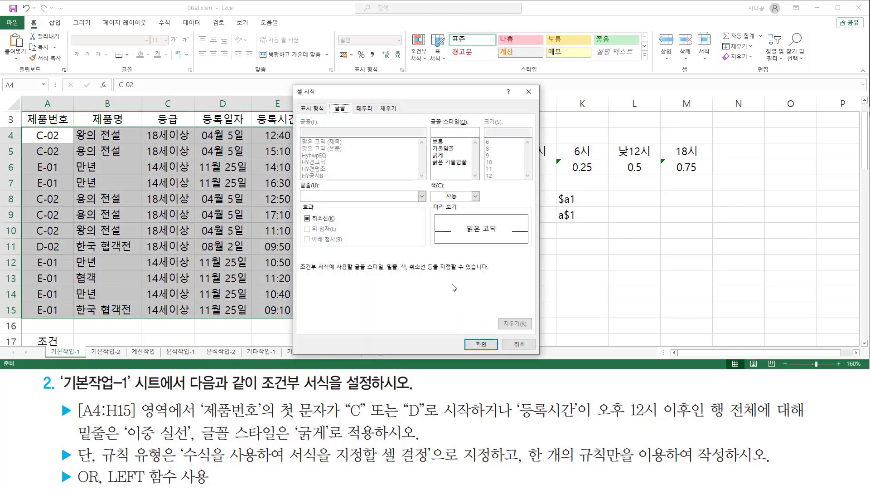
{"action": "mouse_move", "coordinate": [292, 87]}
{"action": "left_mouse_down"}
{"action": "mouse_move", "coordinate": [341, 272]}
{"action": "mouse_move", "coordinate": [538, 353]}
{"action": "left_mouse_up"}
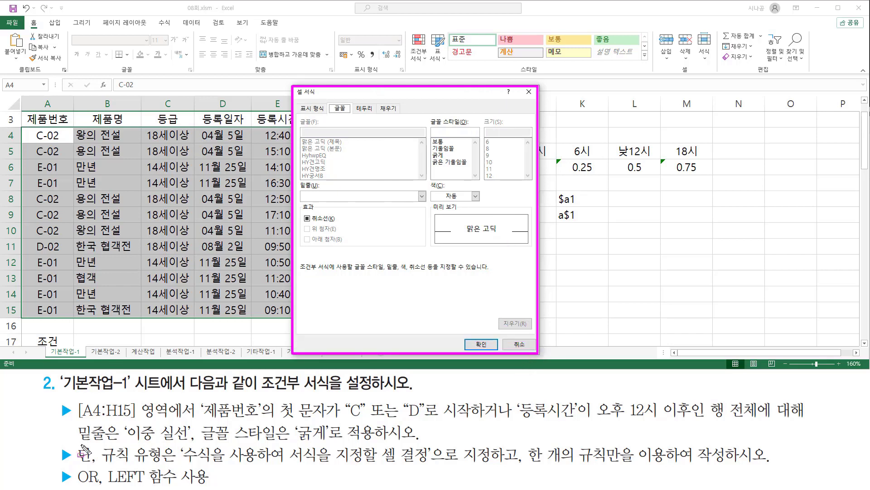
{"action": "left_click_drag", "start_coordinate": [76, 440], "coordinate": [329, 439]}
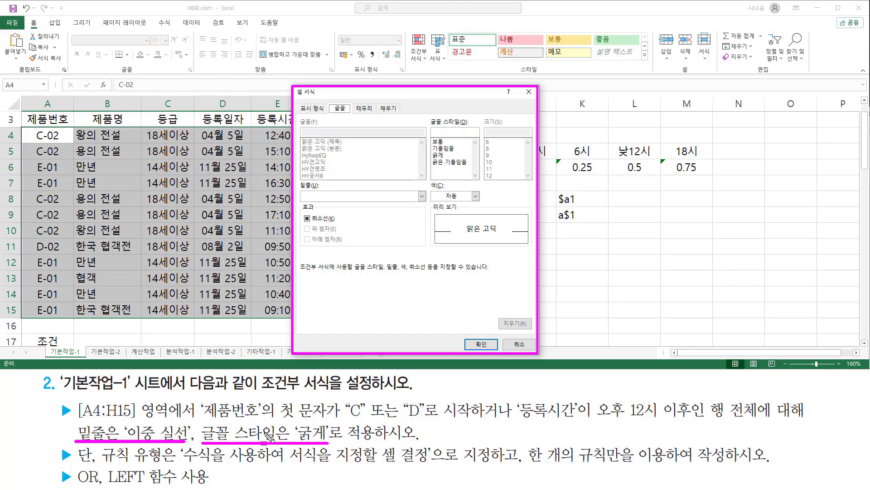
{"action": "left_click_drag", "start_coordinate": [299, 186], "coordinate": [428, 208]}
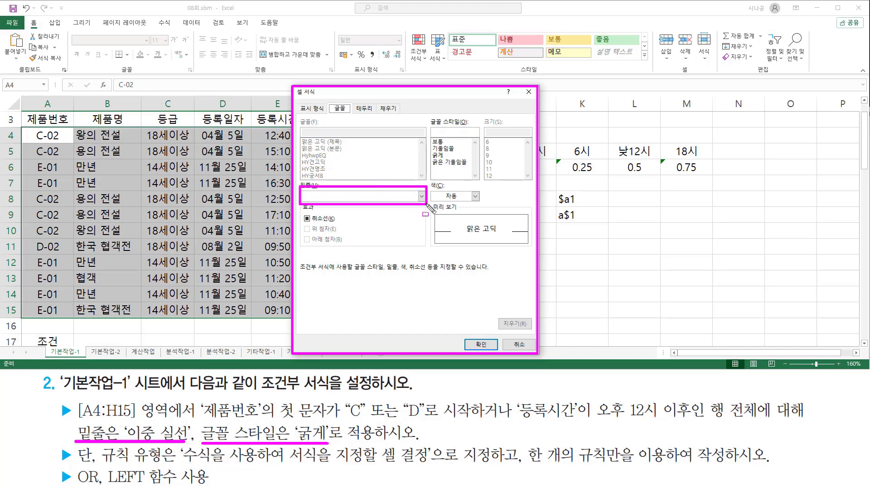
{"action": "key", "text": "Escape"}
{"action": "left_click", "coordinate": [421, 196]}
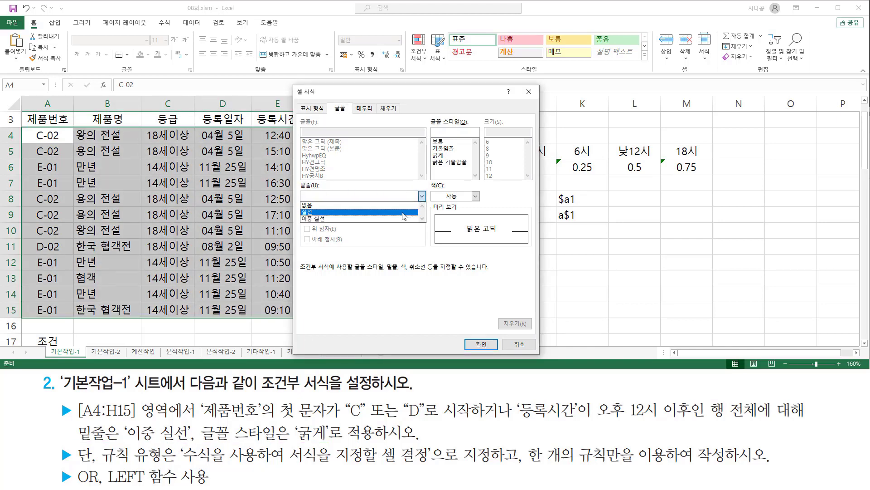
{"action": "left_click", "coordinate": [387, 219]}
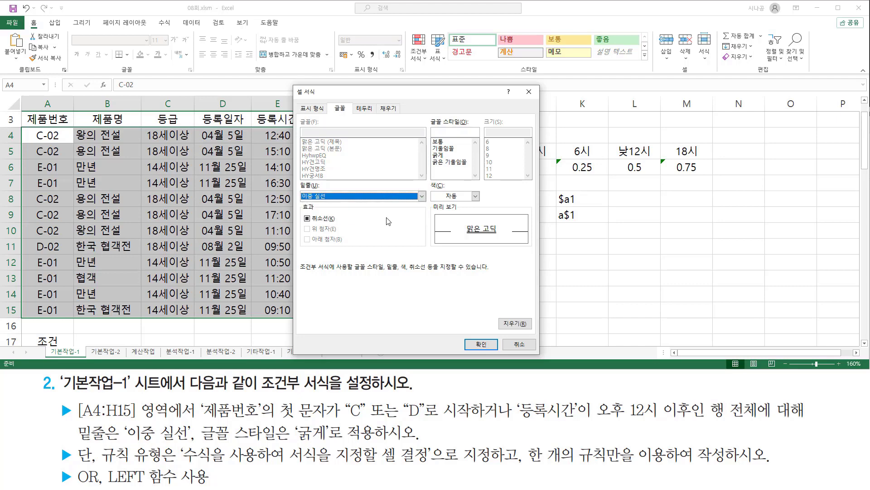
- Set the rule's font style to 굵게 and accept the cell format
{"action": "left_click", "coordinate": [442, 155]}
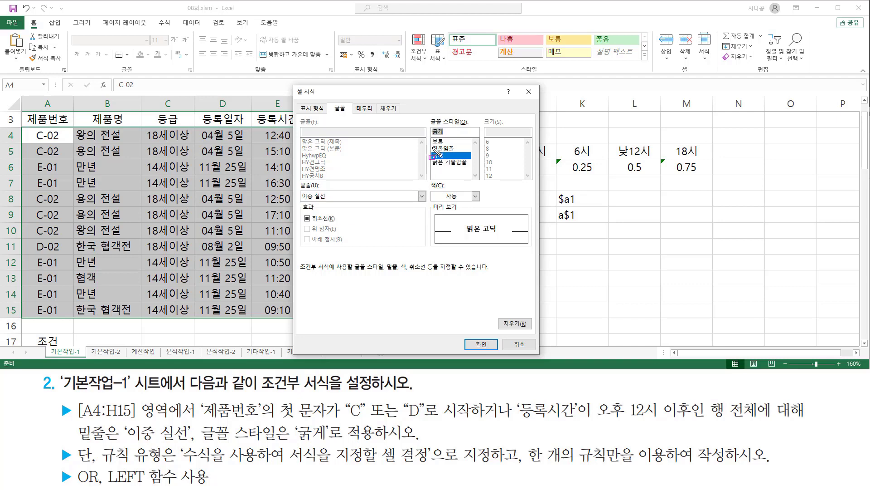
{"action": "mouse_move", "coordinate": [432, 145]}
{"action": "left_mouse_down"}
{"action": "mouse_move", "coordinate": [436, 156]}
{"action": "mouse_move", "coordinate": [455, 161]}
{"action": "left_mouse_up"}
{"action": "mouse_move", "coordinate": [302, 189]}
{"action": "left_mouse_down"}
{"action": "mouse_move", "coordinate": [309, 206]}
{"action": "mouse_move", "coordinate": [354, 207]}
{"action": "left_mouse_up"}
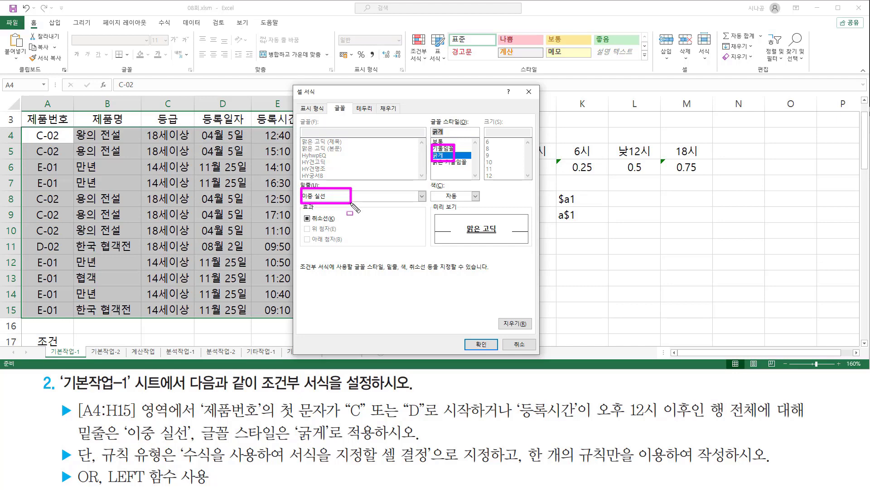
{"action": "left_click_drag", "start_coordinate": [469, 341], "coordinate": [497, 355]}
{"action": "key", "text": "Escape"}
{"action": "left_click", "coordinate": [482, 345]}
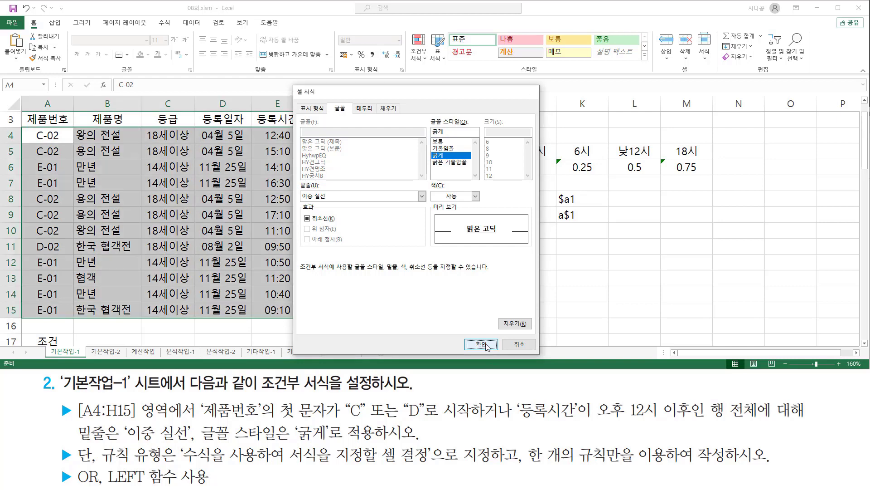
- Apply the finished conditional formatting rule to A4:H15 and deselect the range
{"action": "key", "text": "ctrl+2"}
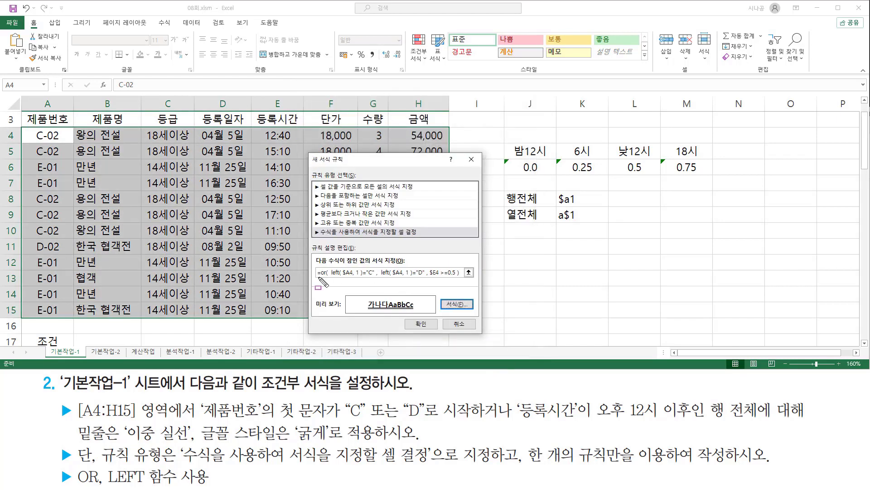
{"action": "left_click_drag", "start_coordinate": [315, 278], "coordinate": [466, 279]}
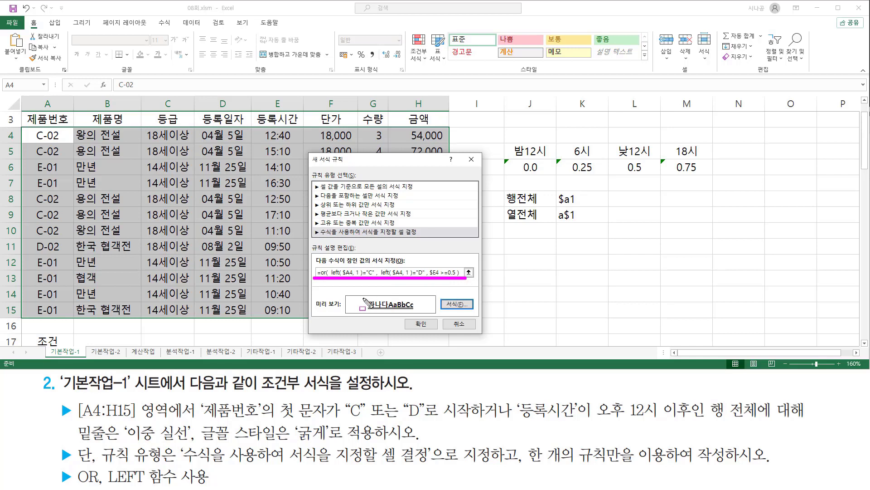
{"action": "left_click_drag", "start_coordinate": [363, 297], "coordinate": [420, 311]}
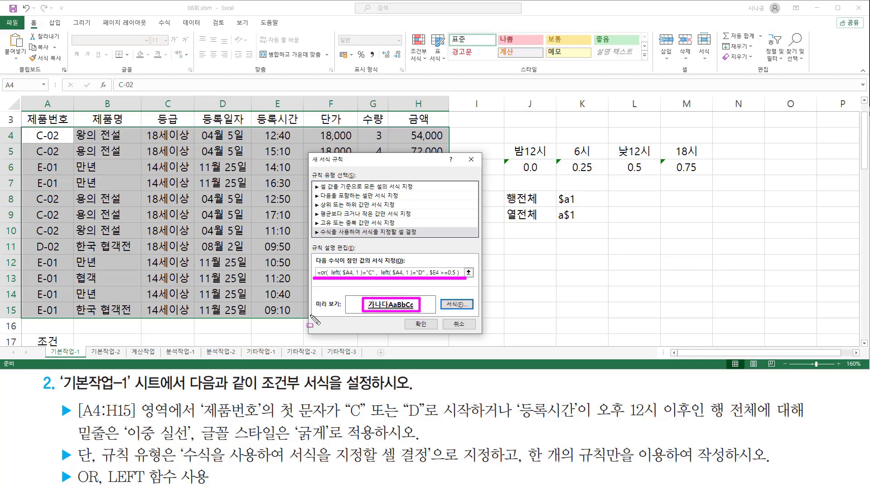
{"action": "left_click_drag", "start_coordinate": [412, 316], "coordinate": [429, 331]}
{"action": "key", "text": "Escape"}
{"action": "left_click", "coordinate": [420, 324]}
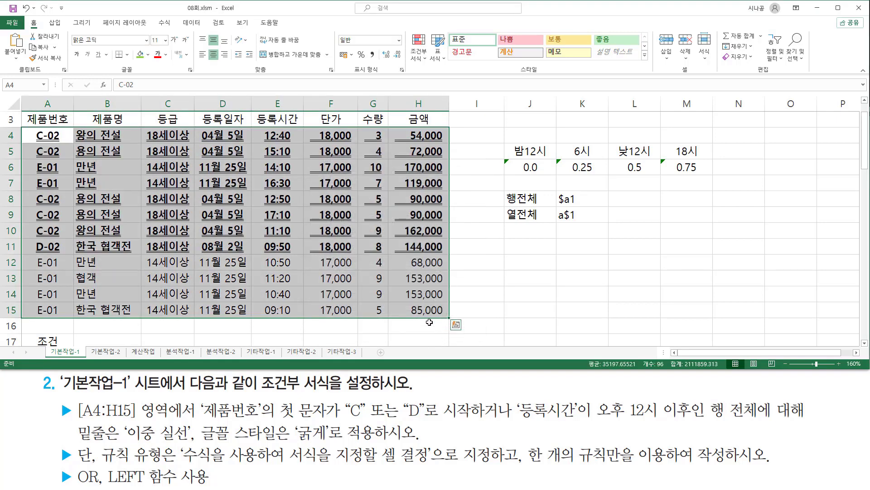
{"action": "left_click", "coordinate": [582, 277]}
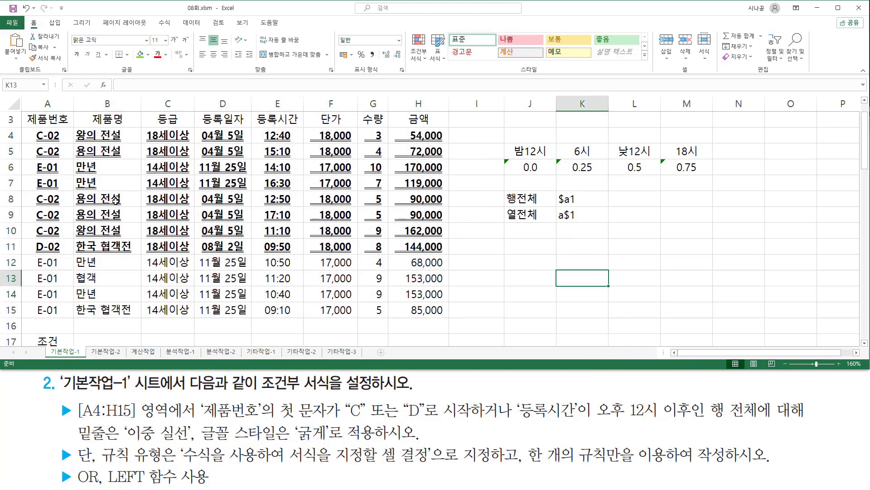
- Check the 제품번호 and 등록시간 values of the formatted rows against the rule's conditions
{"action": "mouse_move", "coordinate": [22, 128]}
{"action": "left_mouse_down"}
{"action": "mouse_move", "coordinate": [94, 221]}
{"action": "mouse_move", "coordinate": [454, 262]}
{"action": "left_mouse_up"}
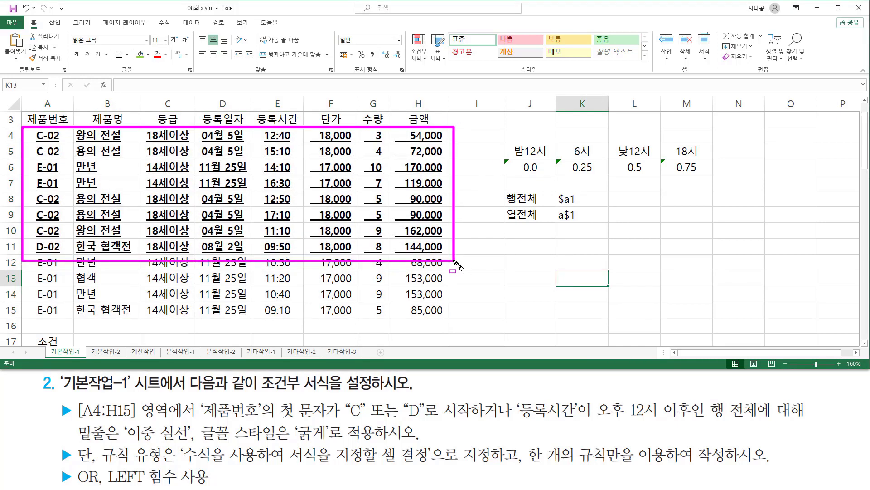
{"action": "key", "text": "Escape"}
{"action": "left_click", "coordinate": [863, 120]}
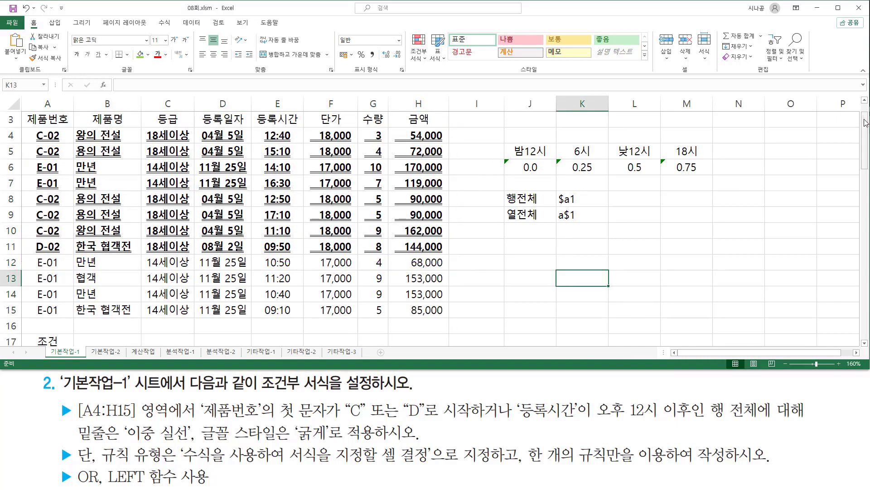
{"action": "scroll", "coordinate": [866, 121], "scroll_direction": "up", "scroll_amount": 1}
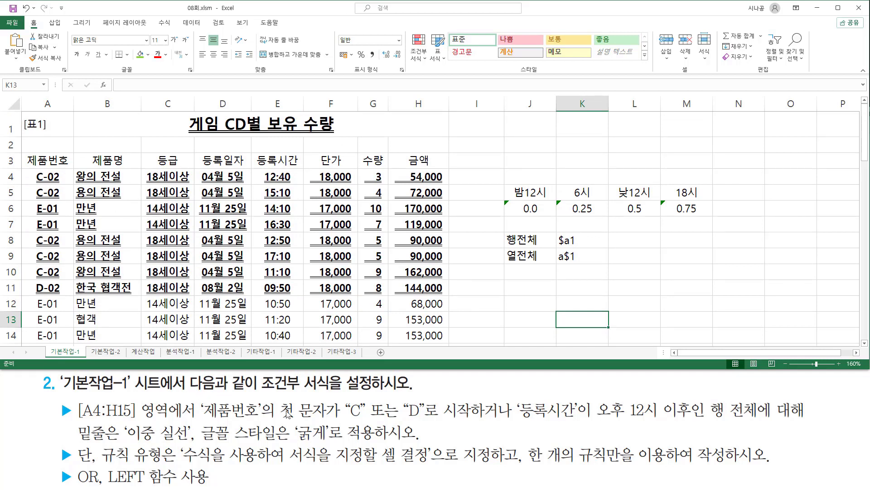
{"action": "left_click_drag", "start_coordinate": [32, 169], "coordinate": [46, 200]}
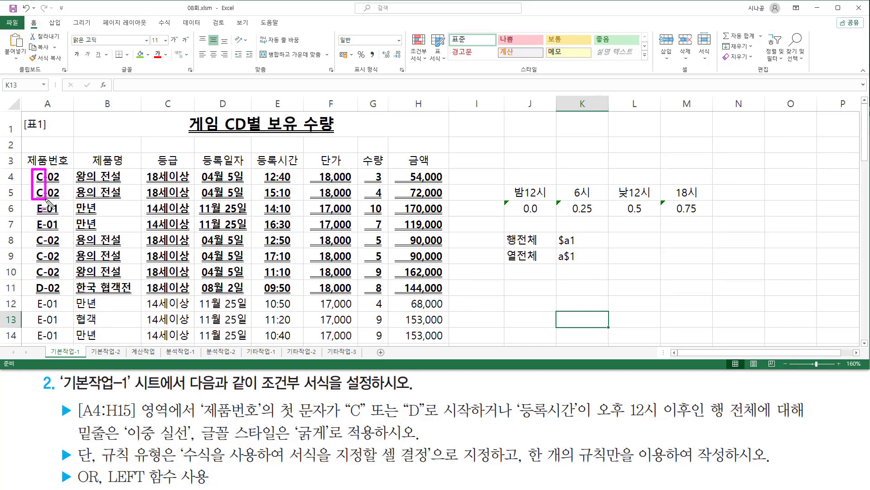
{"action": "mouse_move", "coordinate": [32, 232]}
{"action": "left_mouse_down"}
{"action": "mouse_move", "coordinate": [48, 266]}
{"action": "mouse_move", "coordinate": [47, 297]}
{"action": "left_mouse_up"}
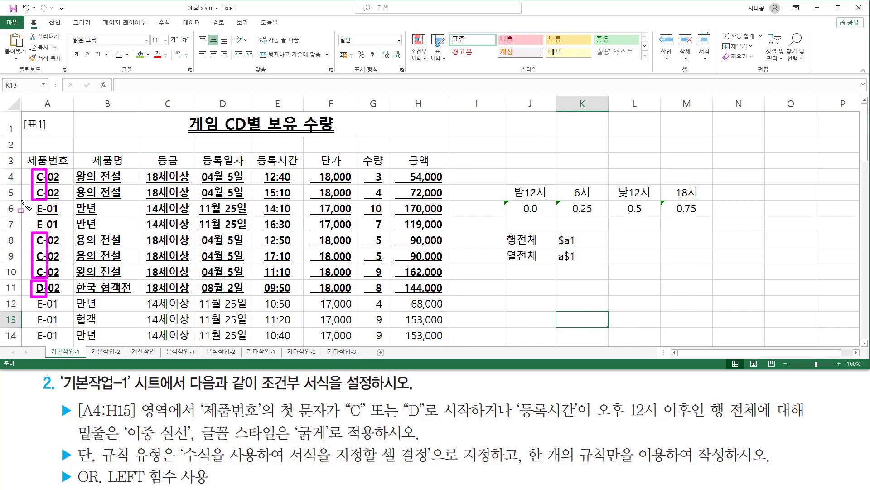
{"action": "mouse_move", "coordinate": [21, 200]}
{"action": "left_mouse_down"}
{"action": "mouse_move", "coordinate": [37, 229]}
{"action": "mouse_move", "coordinate": [66, 231]}
{"action": "left_mouse_up"}
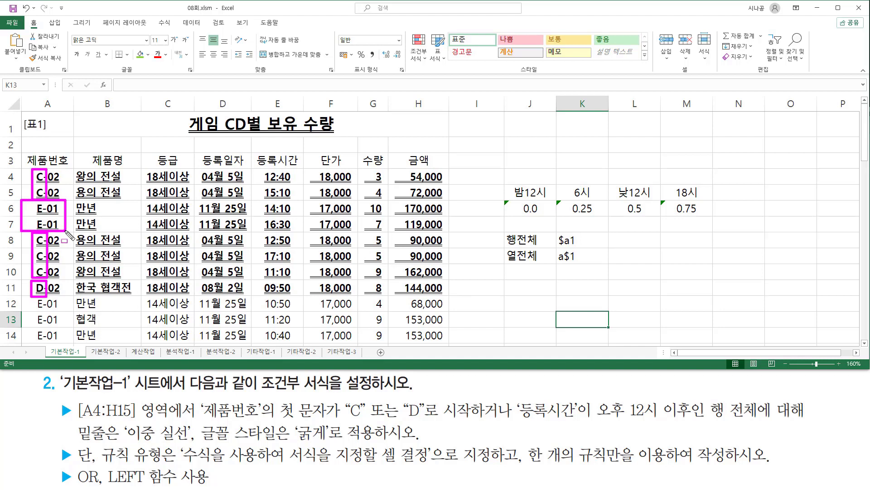
{"action": "mouse_move", "coordinate": [66, 233]}
{"action": "left_mouse_down"}
{"action": "mouse_move", "coordinate": [473, 226]}
{"action": "mouse_move", "coordinate": [474, 234]}
{"action": "left_mouse_up"}
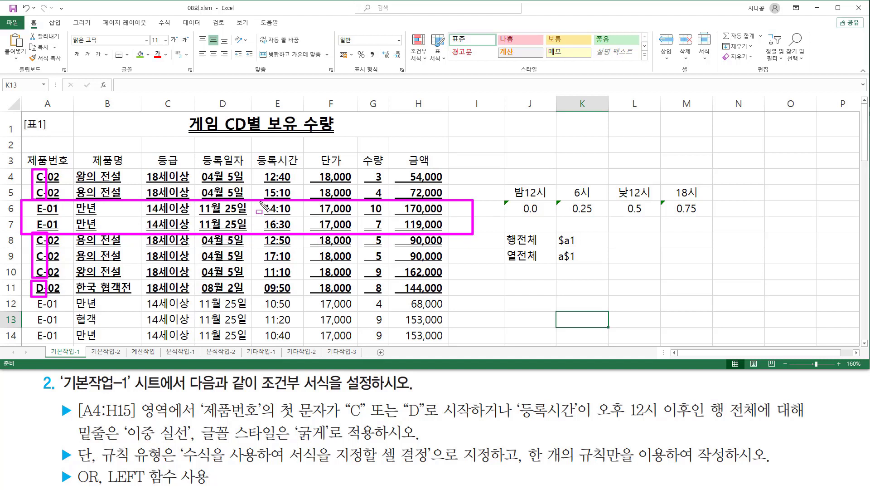
{"action": "mouse_move", "coordinate": [261, 202]}
{"action": "left_mouse_down"}
{"action": "mouse_move", "coordinate": [278, 233]}
{"action": "mouse_move", "coordinate": [295, 232]}
{"action": "left_mouse_up"}
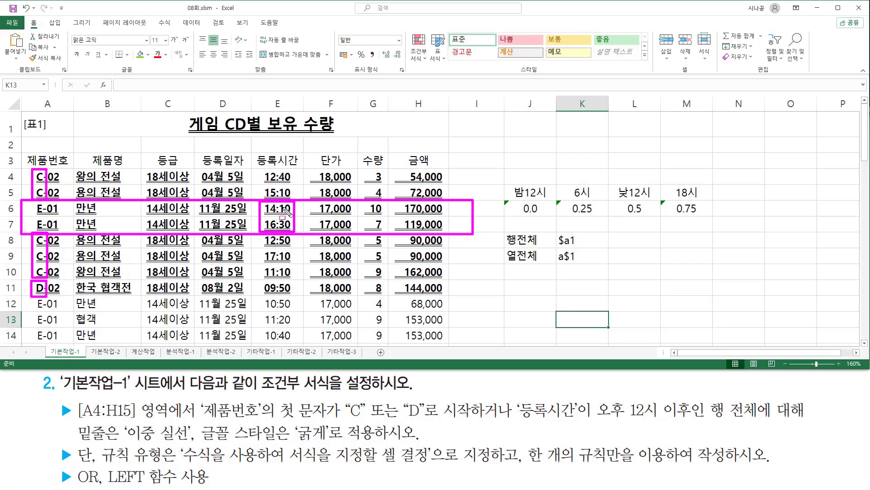
{"action": "key", "text": "Escape"}
- Check the 제품번호 and 등록시간 values of the unformatted rows 12 to 15 against the rule's conditions
{"action": "left_click", "coordinate": [865, 344]}
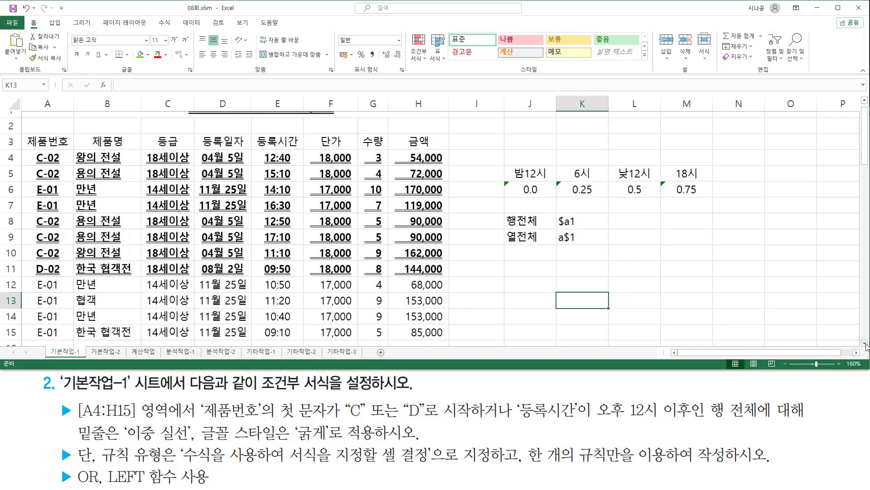
{"action": "left_click", "coordinate": [865, 344]}
{"action": "key", "text": "ctrl+2"}
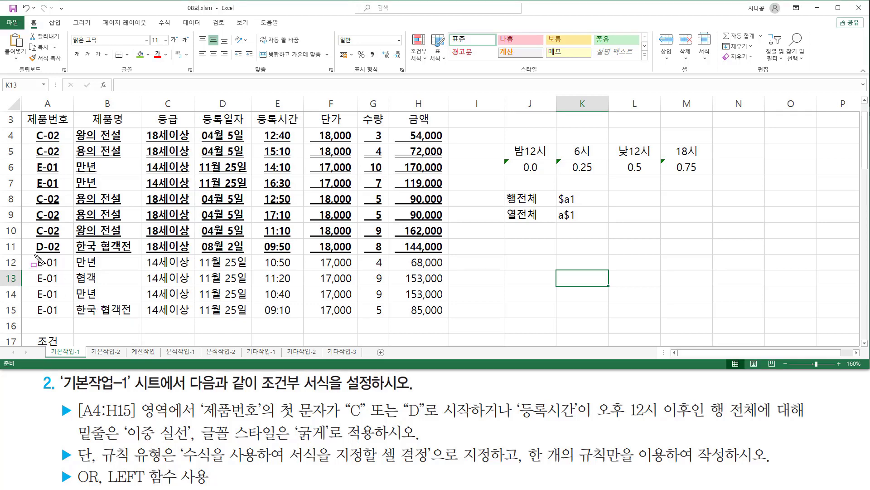
{"action": "left_click_drag", "start_coordinate": [33, 254], "coordinate": [45, 315]}
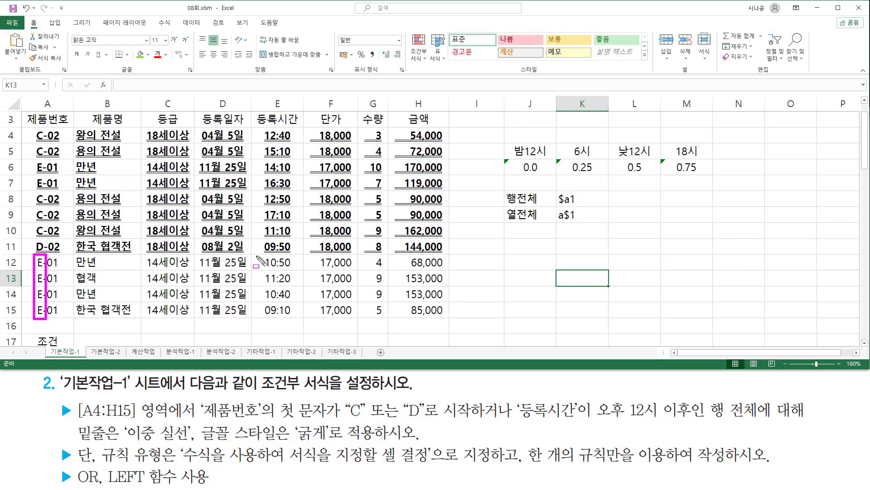
{"action": "mouse_move", "coordinate": [256, 257]}
{"action": "left_mouse_down"}
{"action": "mouse_move", "coordinate": [272, 301]}
{"action": "mouse_move", "coordinate": [297, 321]}
{"action": "left_mouse_up"}
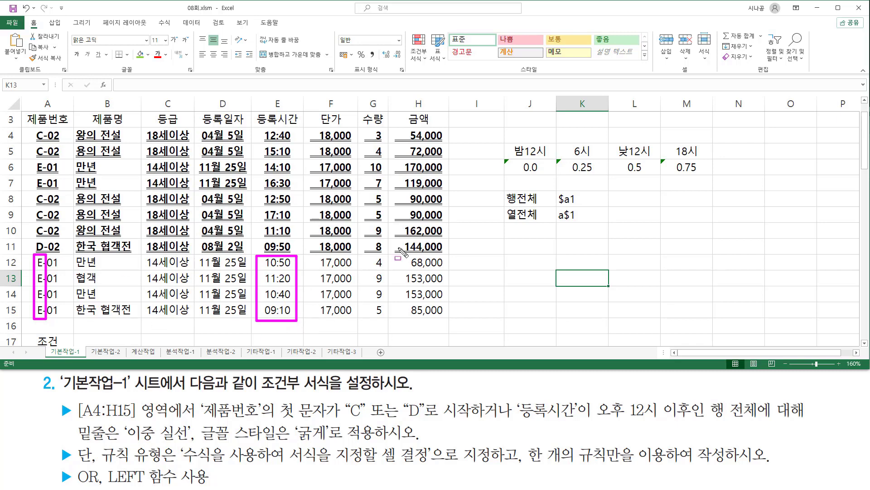
{"action": "key", "text": "Escape"}
- Enter the rule formula =or( left( $A4, 1 )="C" , left( $A4, 1 )="D" , $E4 >=0.5 ) as text in J3, left-aligned and red
{"action": "left_click", "coordinate": [866, 139]}
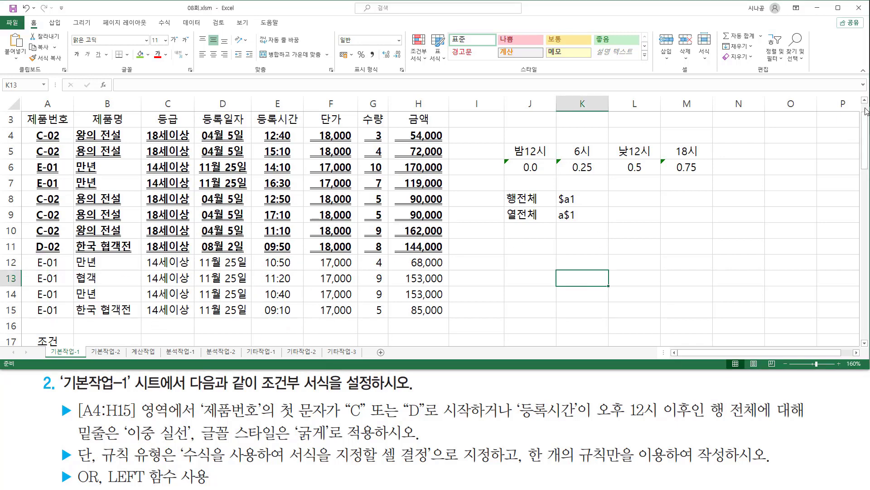
{"action": "scroll", "coordinate": [866, 109], "scroll_direction": "up", "scroll_amount": 1}
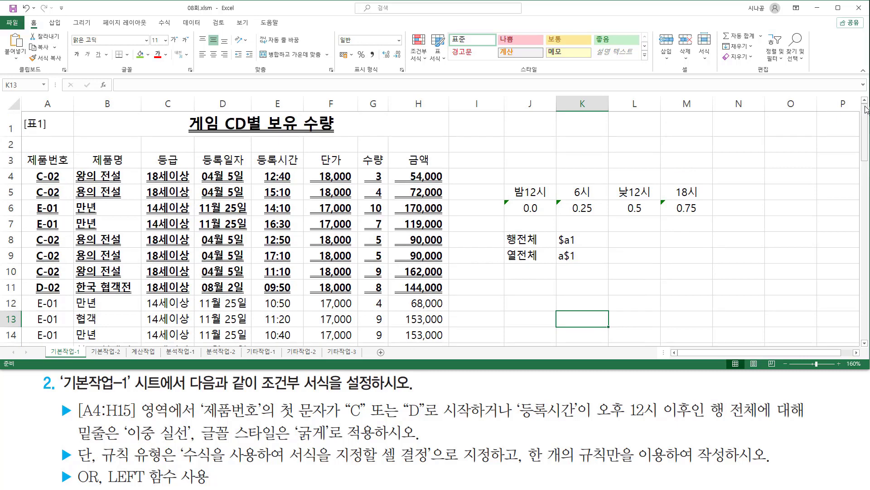
{"action": "left_click", "coordinate": [524, 160]}
{"action": "type", "text": "'=or( left( $A4, 1 )=\"C\" ,  left( $A4, 1 )=\"D\" , $E4 >=0.5 )"}
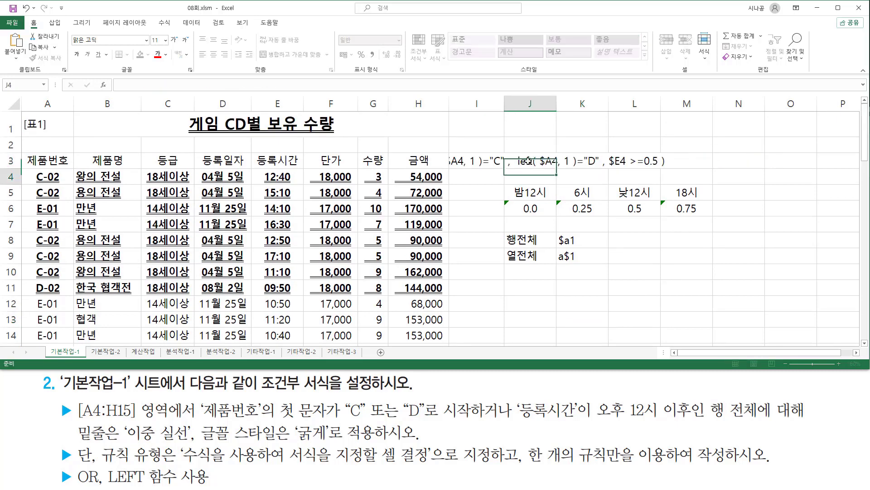
{"action": "left_click", "coordinate": [203, 54]}
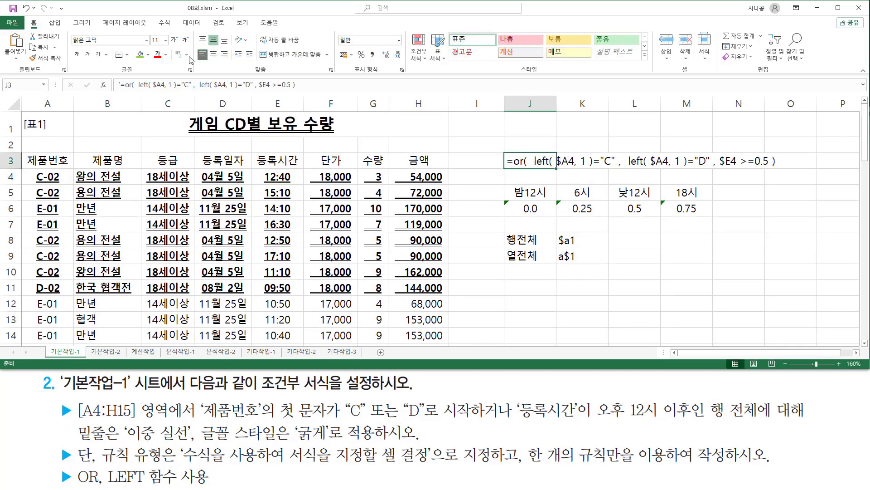
{"action": "left_click", "coordinate": [157, 54]}
{"action": "left_click", "coordinate": [635, 309]}
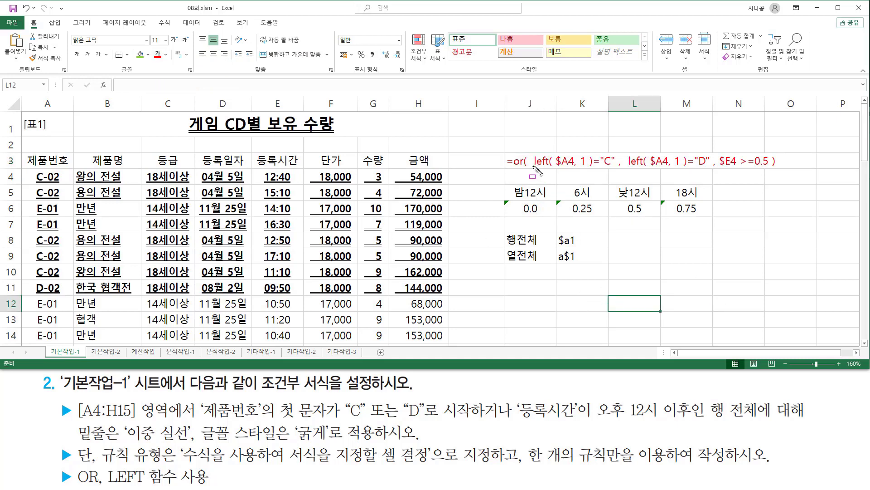
- Review the two LEFT conditions and the 등록시간 condition in the formula text in J3
{"action": "mouse_move", "coordinate": [533, 167]}
{"action": "left_mouse_down"}
{"action": "mouse_move", "coordinate": [592, 167]}
{"action": "mouse_move", "coordinate": [594, 150]}
{"action": "mouse_move", "coordinate": [616, 157]}
{"action": "mouse_move", "coordinate": [616, 172]}
{"action": "mouse_move", "coordinate": [687, 167]}
{"action": "mouse_move", "coordinate": [685, 146]}
{"action": "mouse_move", "coordinate": [705, 146]}
{"action": "mouse_move", "coordinate": [710, 174]}
{"action": "left_mouse_up"}
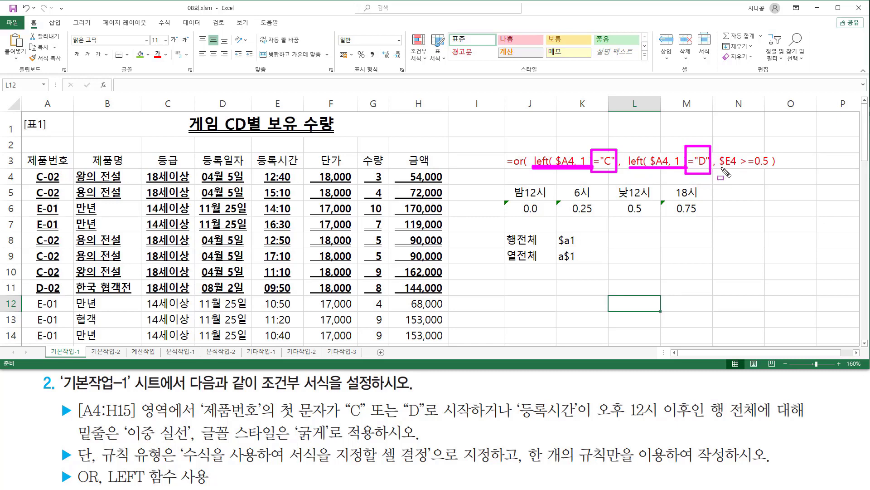
{"action": "mouse_move", "coordinate": [720, 167]}
{"action": "left_mouse_down"}
{"action": "mouse_move", "coordinate": [754, 170]}
{"action": "mouse_move", "coordinate": [767, 149]}
{"action": "mouse_move", "coordinate": [771, 172]}
{"action": "left_mouse_up"}
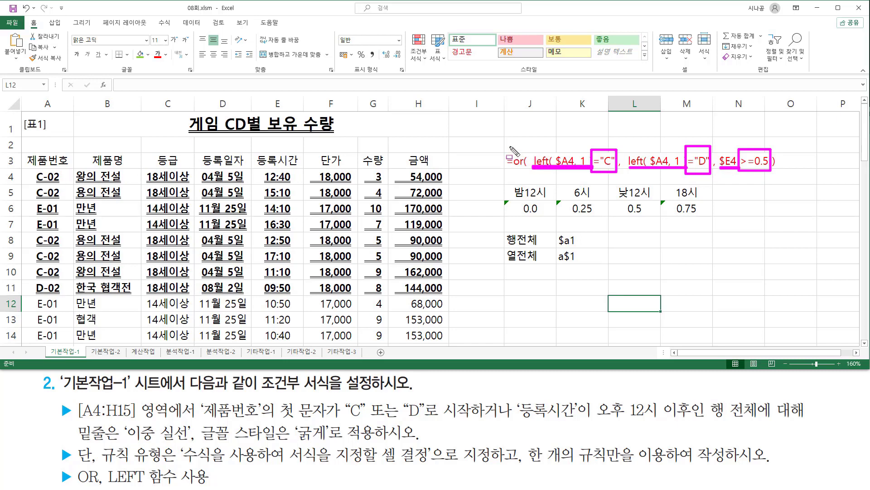
- Review the complete OR formula text in J3 and the time-to-decimal reference values in J5:M6
{"action": "mouse_move", "coordinate": [510, 145]}
{"action": "left_mouse_down"}
{"action": "mouse_move", "coordinate": [705, 187]}
{"action": "mouse_move", "coordinate": [783, 180]}
{"action": "left_mouse_up"}
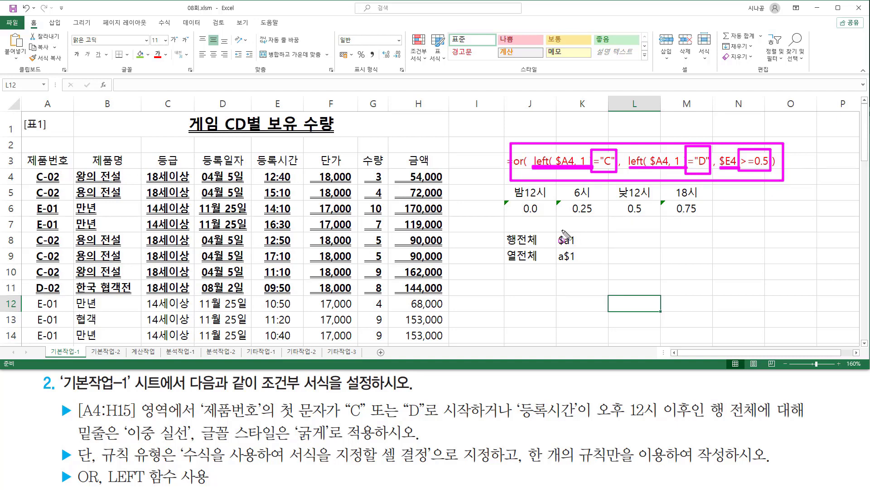
{"action": "key", "text": "Escape"}
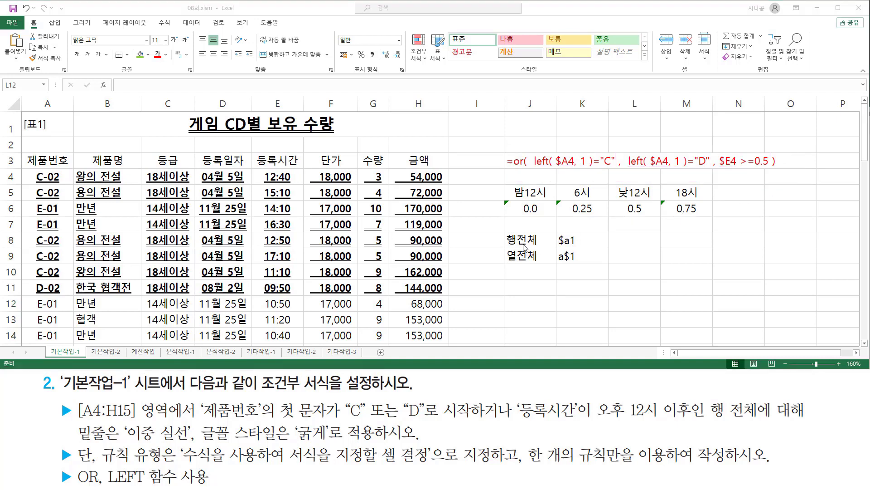
{"action": "left_click_drag", "start_coordinate": [503, 184], "coordinate": [712, 218]}
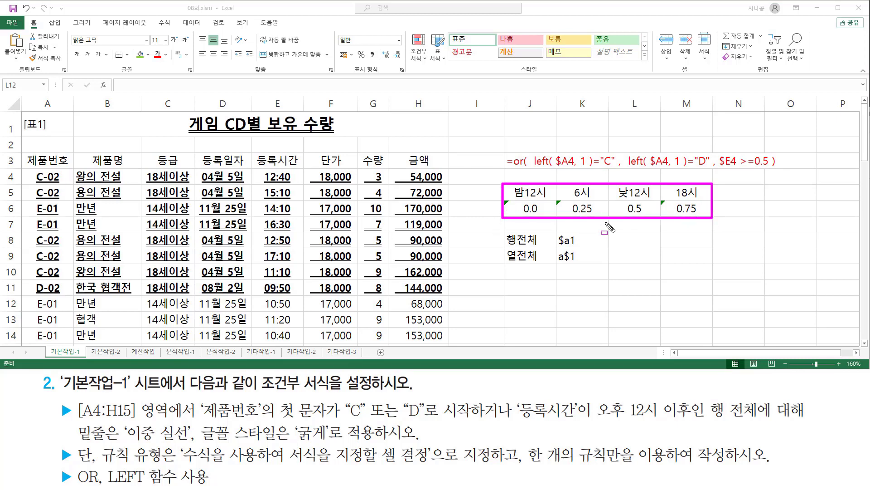
{"action": "key", "text": "Escape"}
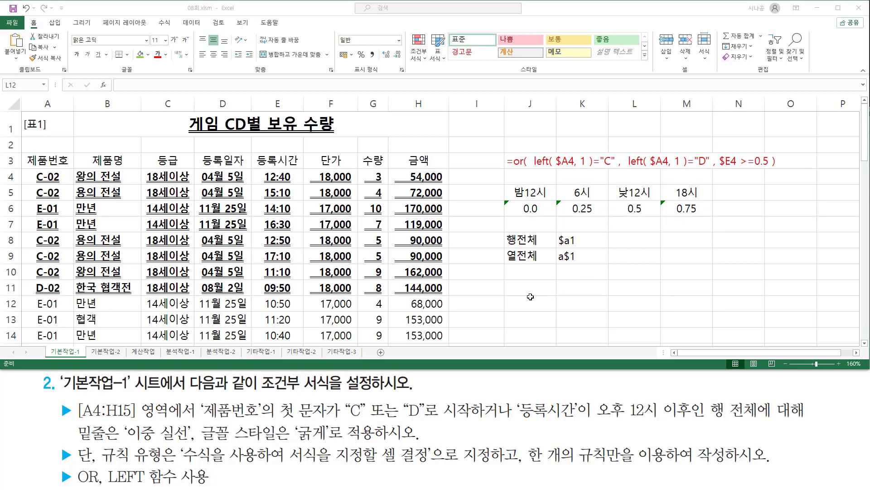
{"action": "left_click", "coordinate": [521, 292]}
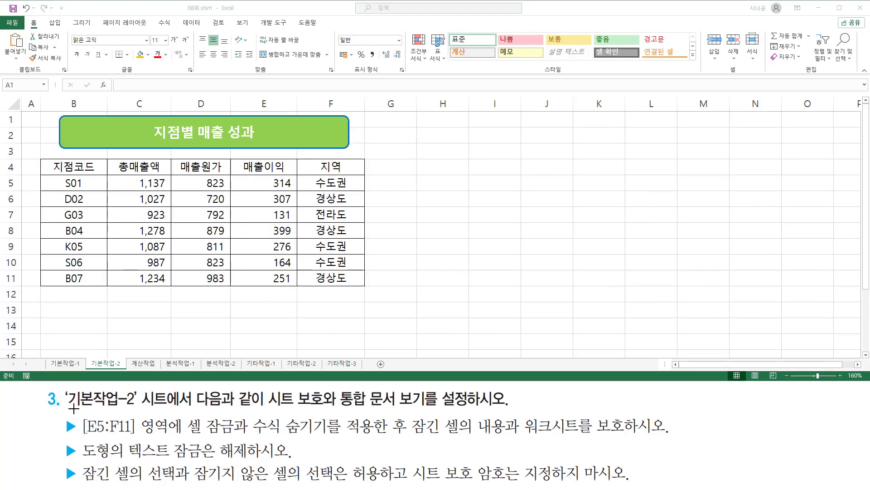
- Examine the 기본작업-2 table and its E5:F11 range against the task's cell locking, formula hiding and sheet protection requirements
{"action": "key", "text": "ctrl+shift+d"}
{"action": "mouse_move", "coordinate": [64, 387]}
{"action": "left_mouse_down"}
{"action": "mouse_move", "coordinate": [72, 411]}
{"action": "mouse_move", "coordinate": [139, 410]}
{"action": "left_mouse_up"}
{"action": "left_click_drag", "start_coordinate": [267, 405], "coordinate": [426, 406]}
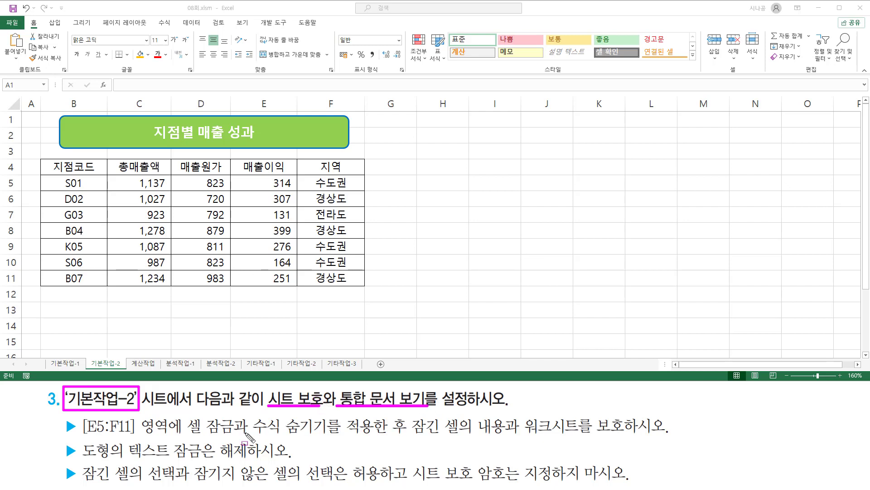
{"action": "mouse_move", "coordinate": [124, 357]}
{"action": "left_mouse_down"}
{"action": "mouse_move", "coordinate": [85, 358]}
{"action": "mouse_move", "coordinate": [125, 369]}
{"action": "left_mouse_up"}
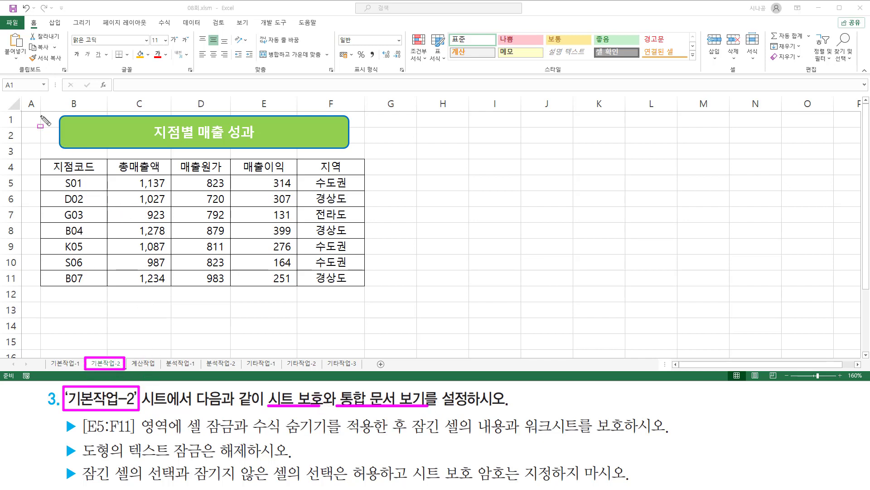
{"action": "mouse_move", "coordinate": [38, 113]}
{"action": "left_mouse_down"}
{"action": "mouse_move", "coordinate": [145, 256]}
{"action": "mouse_move", "coordinate": [367, 289]}
{"action": "left_mouse_up"}
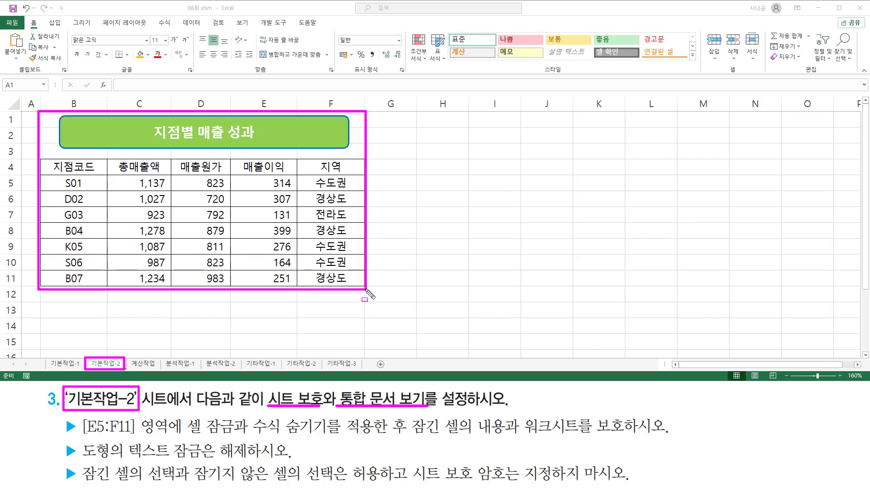
{"action": "key", "text": "Escape"}
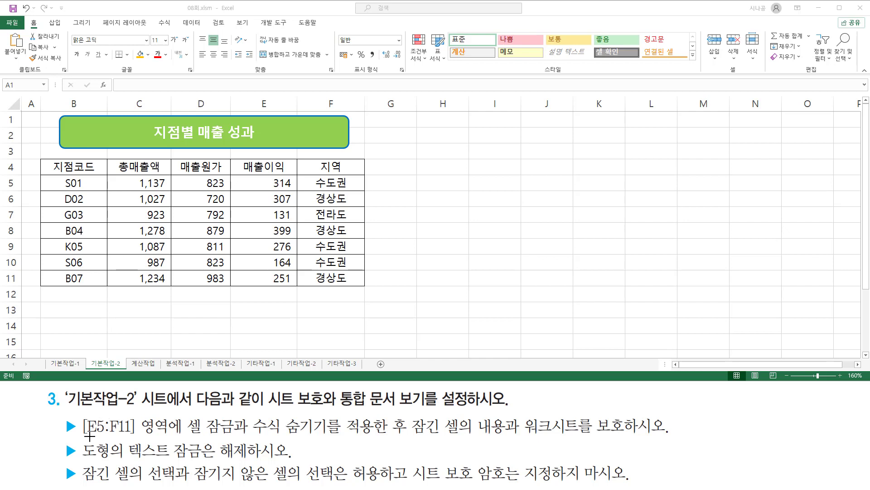
{"action": "key", "text": "ctrl+shift+d"}
{"action": "mouse_move", "coordinate": [81, 437]}
{"action": "left_mouse_down"}
{"action": "mouse_move", "coordinate": [176, 438]}
{"action": "mouse_move", "coordinate": [170, 415]}
{"action": "left_mouse_up"}
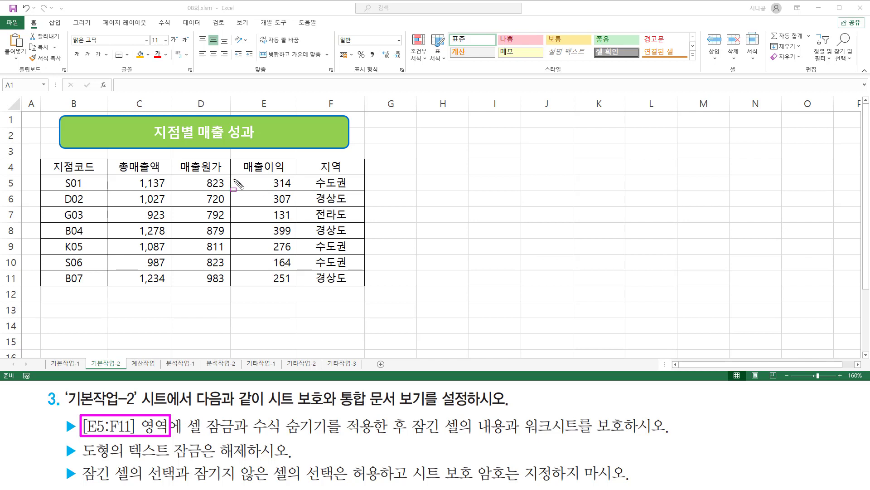
{"action": "mouse_move", "coordinate": [233, 175]}
{"action": "left_mouse_down"}
{"action": "mouse_move", "coordinate": [297, 192]}
{"action": "mouse_move", "coordinate": [318, 270]}
{"action": "mouse_move", "coordinate": [359, 271]}
{"action": "mouse_move", "coordinate": [362, 286]}
{"action": "left_mouse_up"}
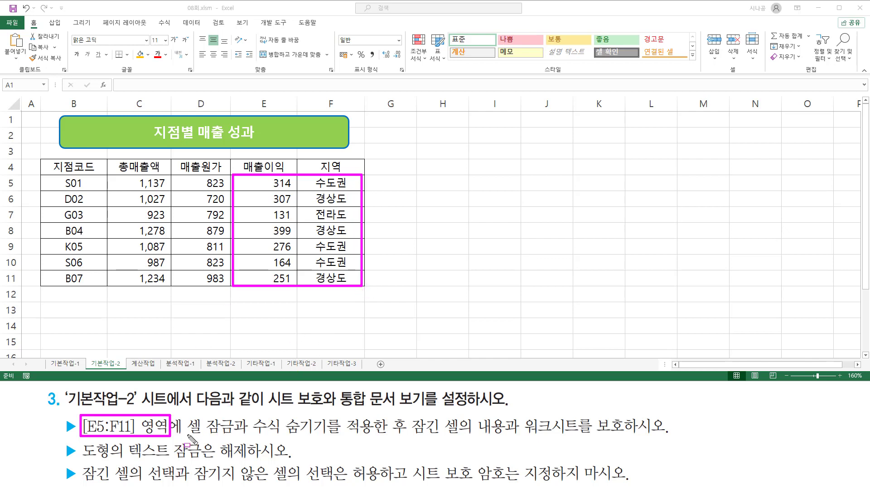
{"action": "mouse_move", "coordinate": [187, 435]}
{"action": "left_mouse_down"}
{"action": "mouse_move", "coordinate": [331, 436]}
{"action": "mouse_move", "coordinate": [346, 421]}
{"action": "mouse_move", "coordinate": [403, 438]}
{"action": "mouse_move", "coordinate": [344, 417]}
{"action": "left_mouse_up"}
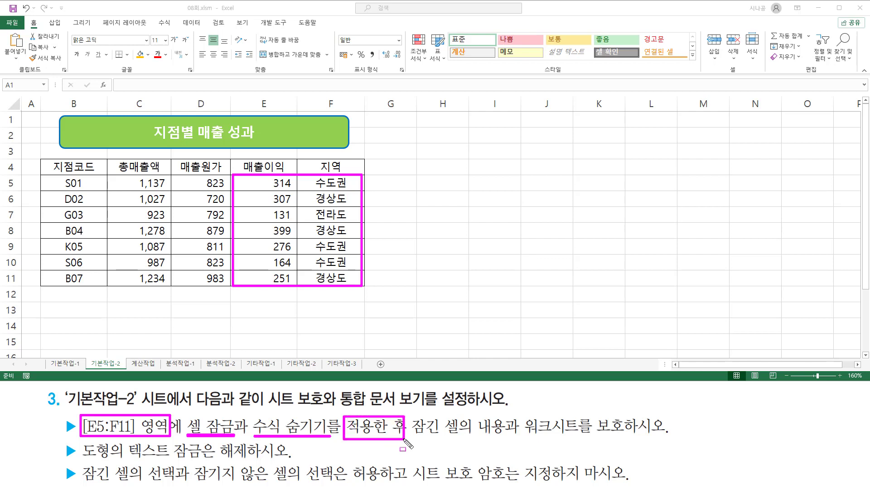
{"action": "left_click_drag", "start_coordinate": [412, 445], "coordinate": [412, 450]}
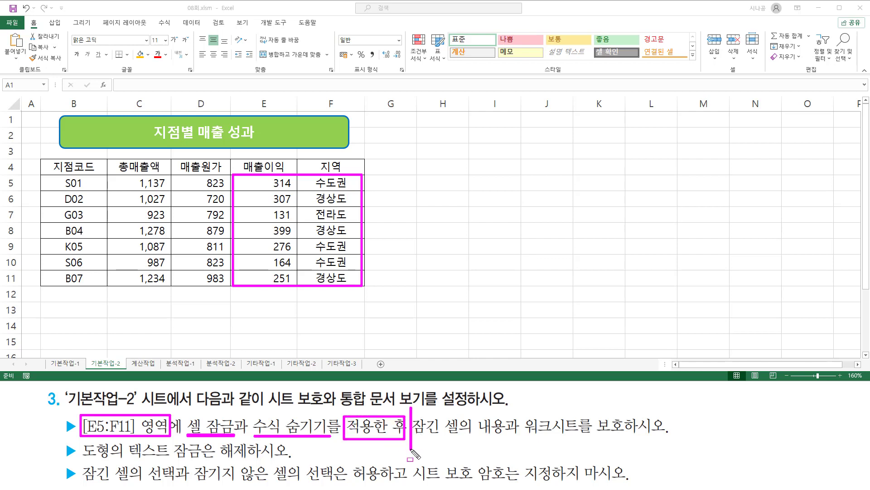
{"action": "key", "text": "Escape"}
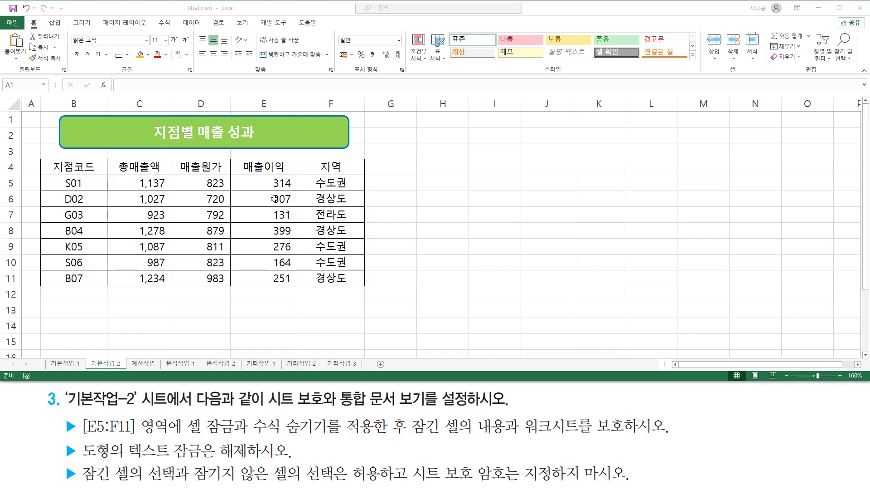
- Format cells E5:F11 with both the 잠금 and 숨김 protection options enabled
{"action": "mouse_move", "coordinate": [257, 182]}
{"action": "left_mouse_down"}
{"action": "mouse_move", "coordinate": [320, 217]}
{"action": "mouse_move", "coordinate": [322, 282]}
{"action": "mouse_move", "coordinate": [359, 279]}
{"action": "left_mouse_up"}
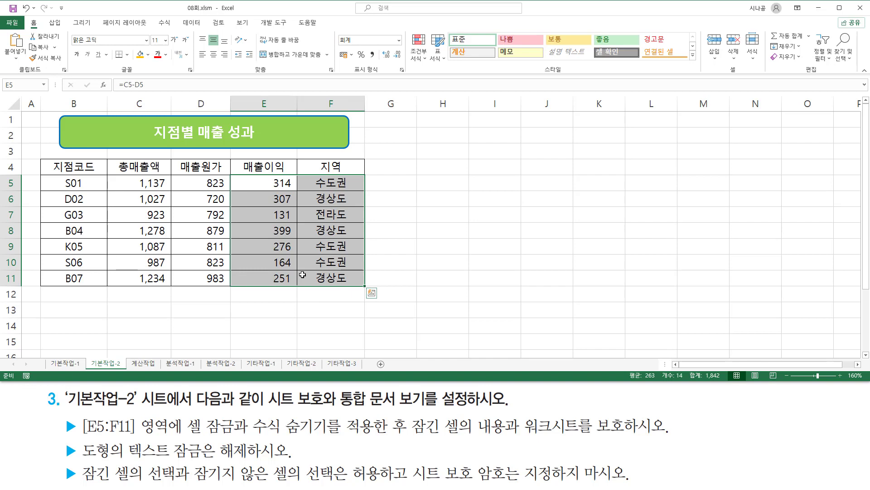
{"action": "key", "text": "ctrl+1"}
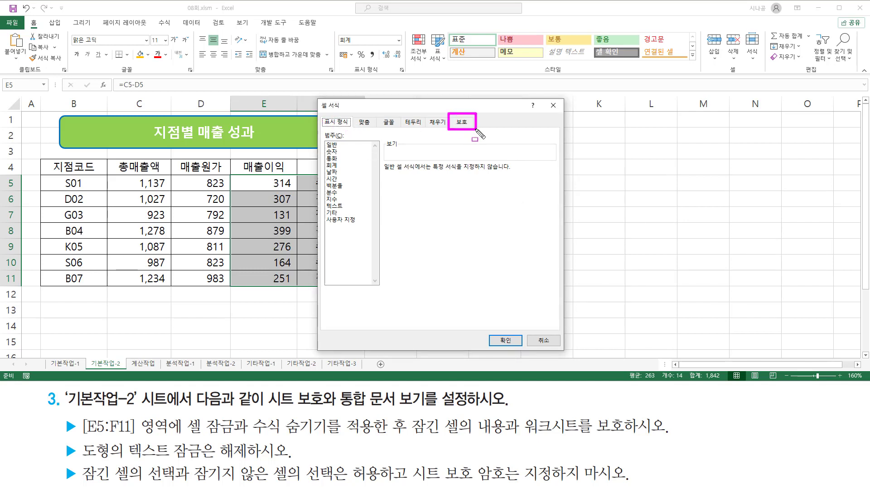
{"action": "left_click", "coordinate": [464, 124]}
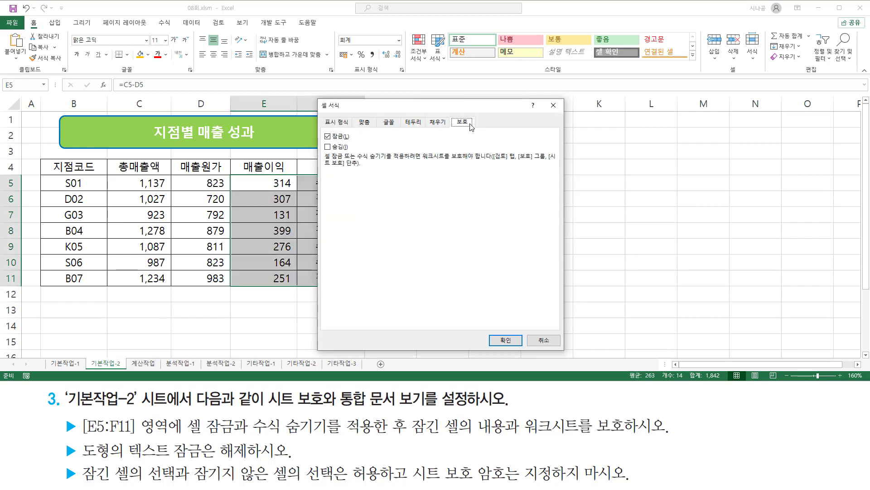
{"action": "left_click_drag", "start_coordinate": [184, 435], "coordinate": [376, 437]}
{"action": "mouse_move", "coordinate": [321, 129]}
{"action": "left_mouse_down"}
{"action": "mouse_move", "coordinate": [358, 144]}
{"action": "mouse_move", "coordinate": [357, 155]}
{"action": "left_mouse_up"}
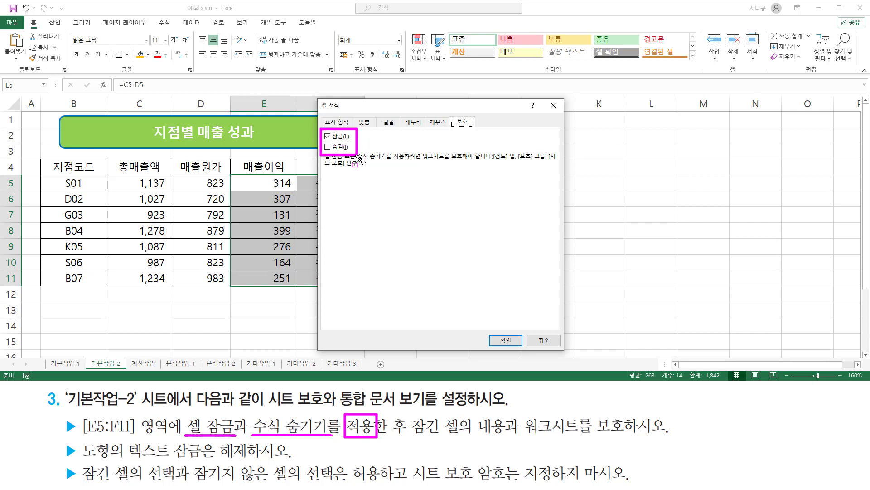
{"action": "left_click", "coordinate": [327, 147]}
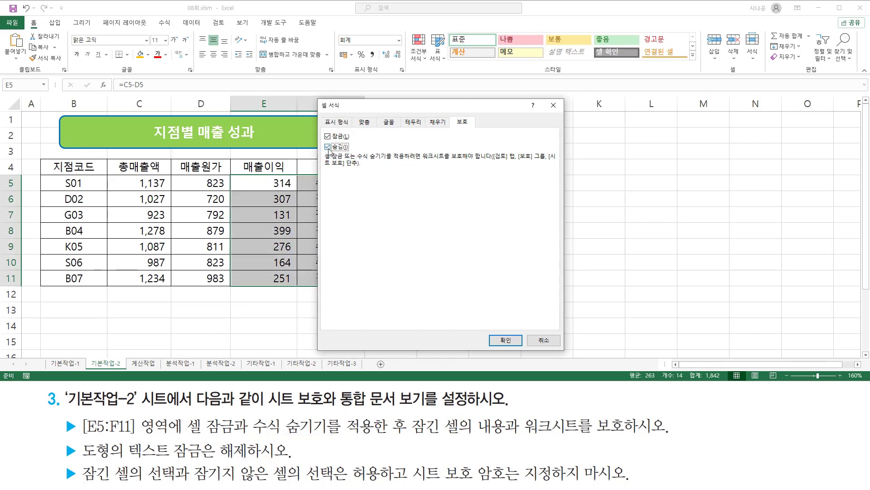
{"action": "mouse_move", "coordinate": [320, 131]}
{"action": "left_mouse_down"}
{"action": "mouse_move", "coordinate": [333, 150]}
{"action": "mouse_move", "coordinate": [356, 153]}
{"action": "left_mouse_up"}
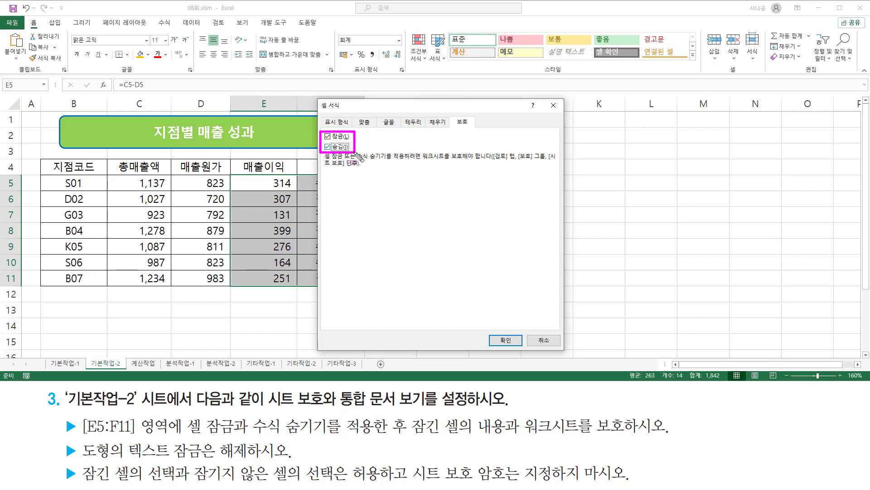
{"action": "left_click_drag", "start_coordinate": [496, 333], "coordinate": [517, 346]}
{"action": "key", "text": "Escape"}
{"action": "left_click", "coordinate": [508, 340]}
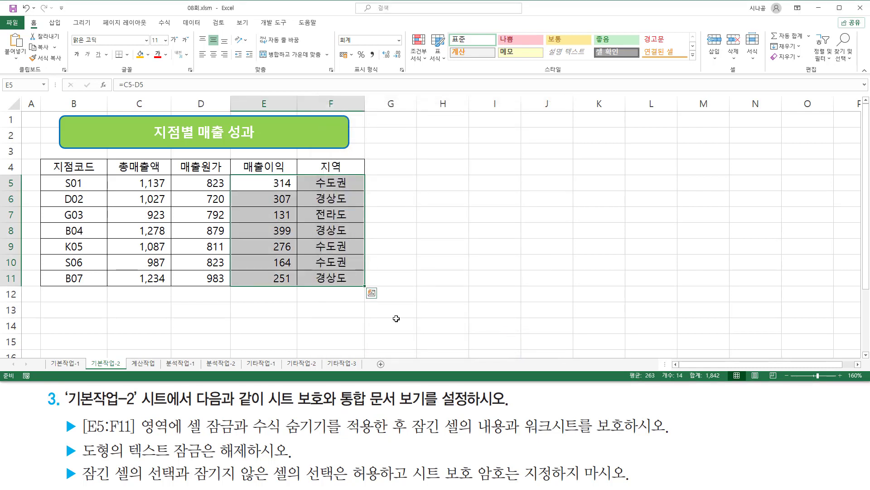
- Open the shape formatting settings for the 지점별 매출 성과 title shape
{"action": "mouse_move", "coordinate": [409, 411]}
{"action": "left_mouse_down"}
{"action": "mouse_move", "coordinate": [409, 439]}
{"action": "mouse_move", "coordinate": [622, 436]}
{"action": "left_mouse_up"}
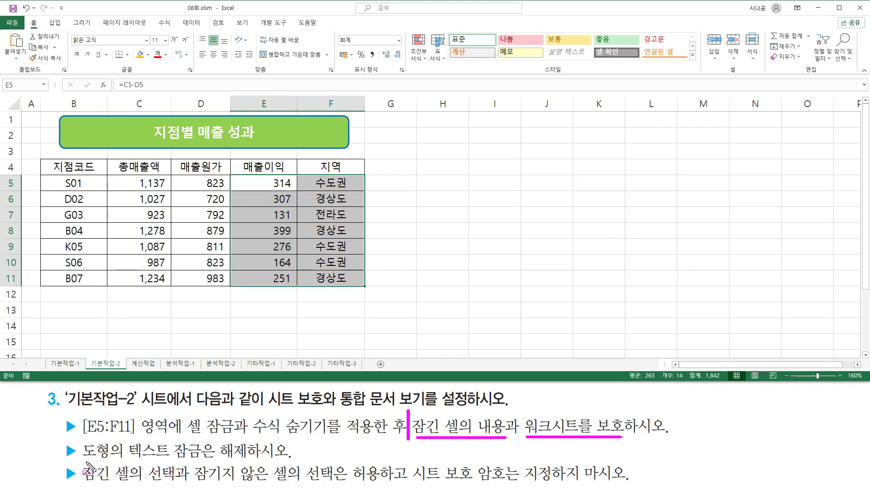
{"action": "left_click_drag", "start_coordinate": [83, 461], "coordinate": [289, 461]}
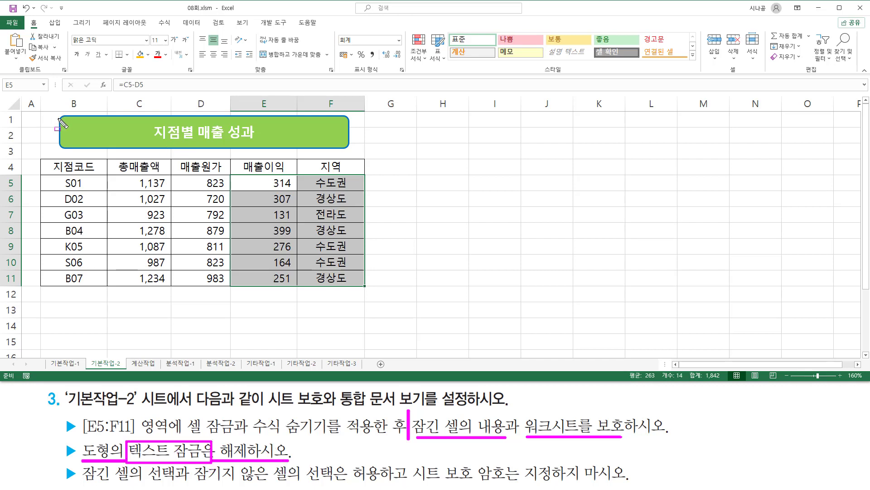
{"action": "mouse_move", "coordinate": [55, 111]}
{"action": "left_mouse_down"}
{"action": "mouse_move", "coordinate": [360, 162]}
{"action": "mouse_move", "coordinate": [354, 153]}
{"action": "left_mouse_up"}
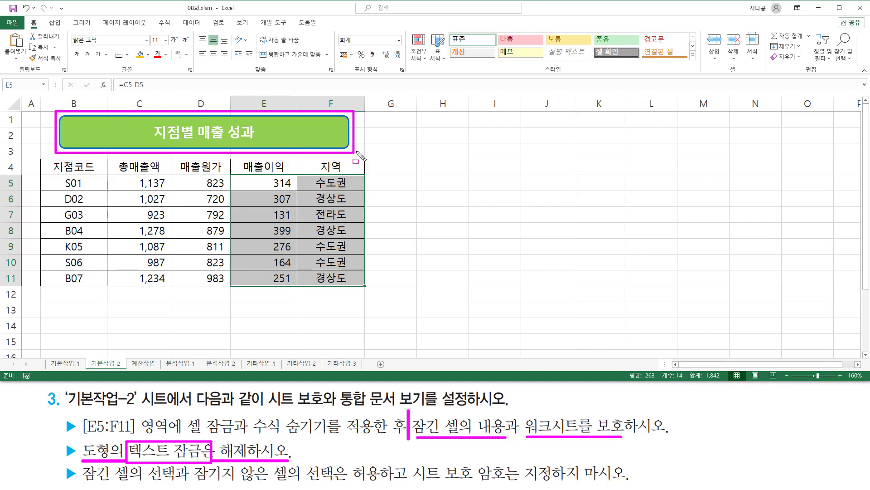
{"action": "key", "text": "Escape"}
{"action": "left_click", "coordinate": [333, 128]}
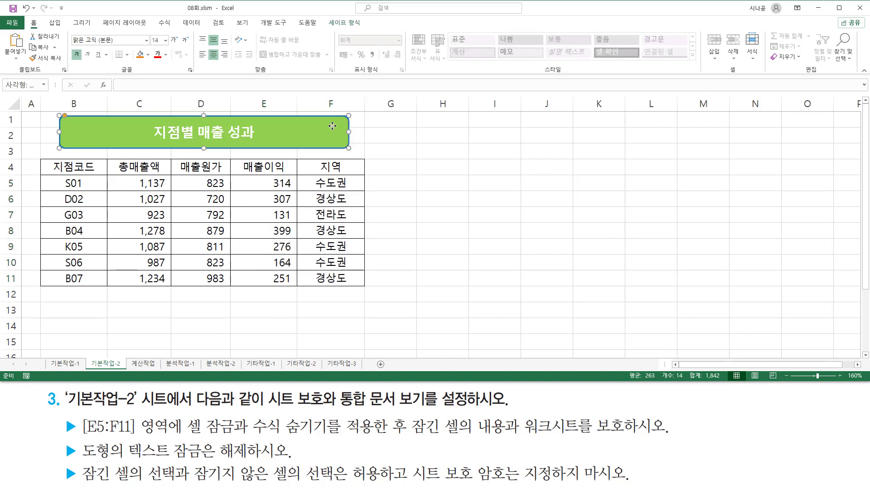
{"action": "right_click", "coordinate": [333, 128]}
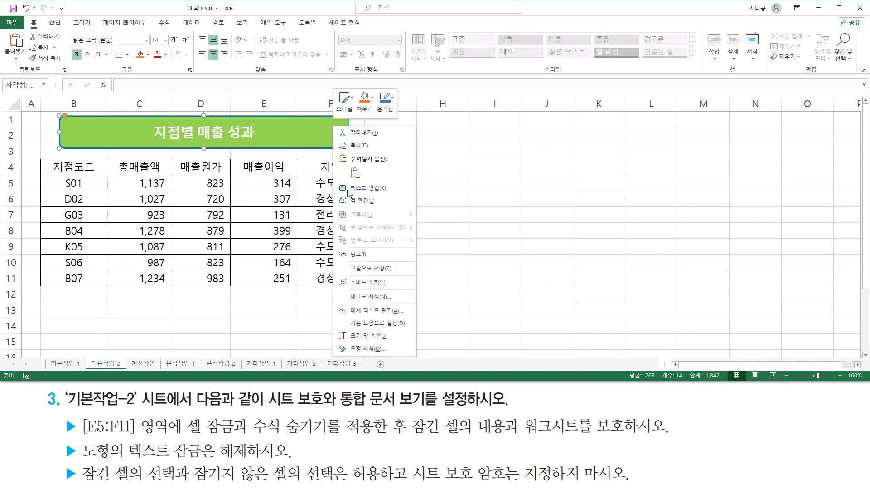
{"action": "left_click", "coordinate": [363, 348]}
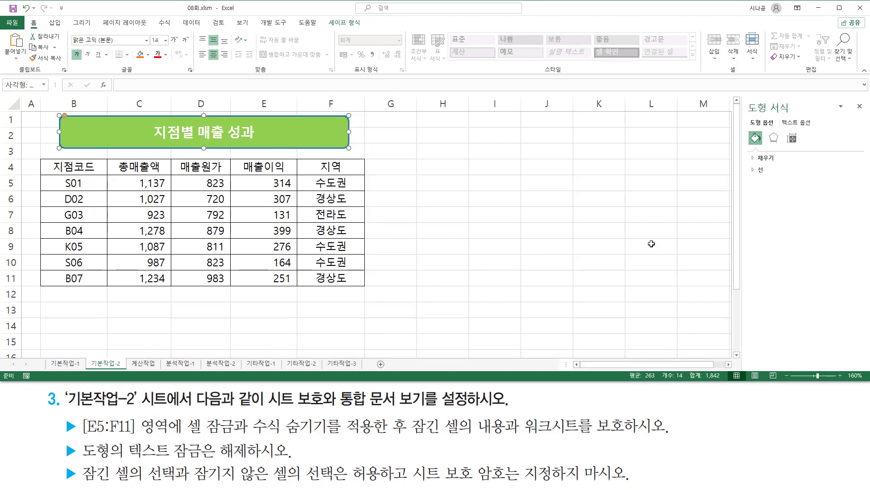
{"action": "mouse_move", "coordinate": [747, 97]}
{"action": "left_mouse_down"}
{"action": "mouse_move", "coordinate": [795, 114]}
{"action": "mouse_move", "coordinate": [807, 148]}
{"action": "left_mouse_up"}
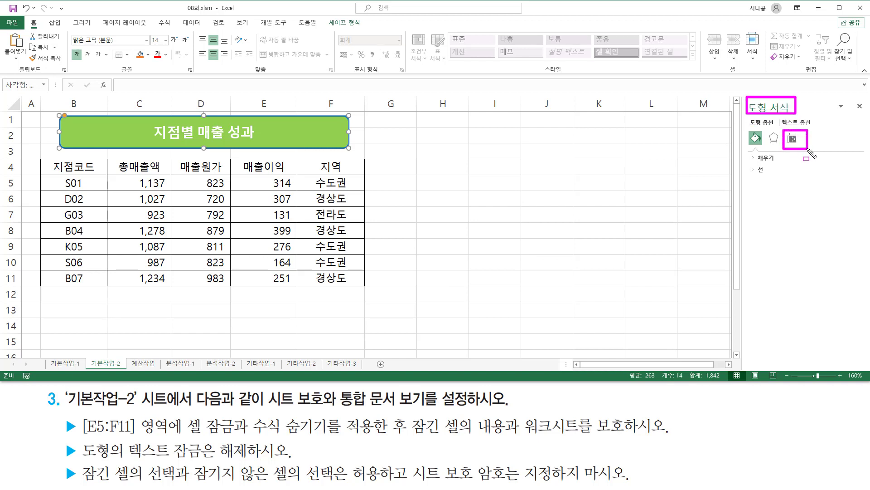
{"action": "key", "text": "Escape"}
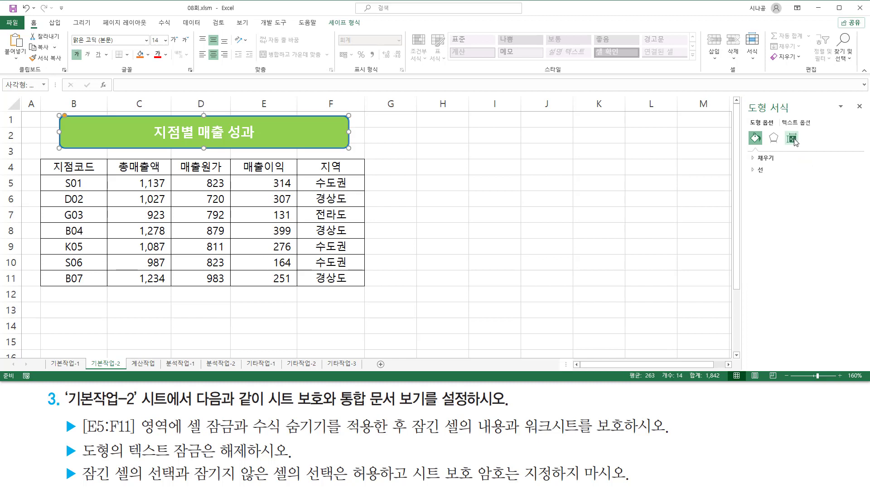
- Turn off 텍스트 잠금 in the title shape's 속성 options and close the shape formatting settings
{"action": "left_click", "coordinate": [793, 139]}
{"action": "left_click_drag", "start_coordinate": [748, 162], "coordinate": [783, 177]}
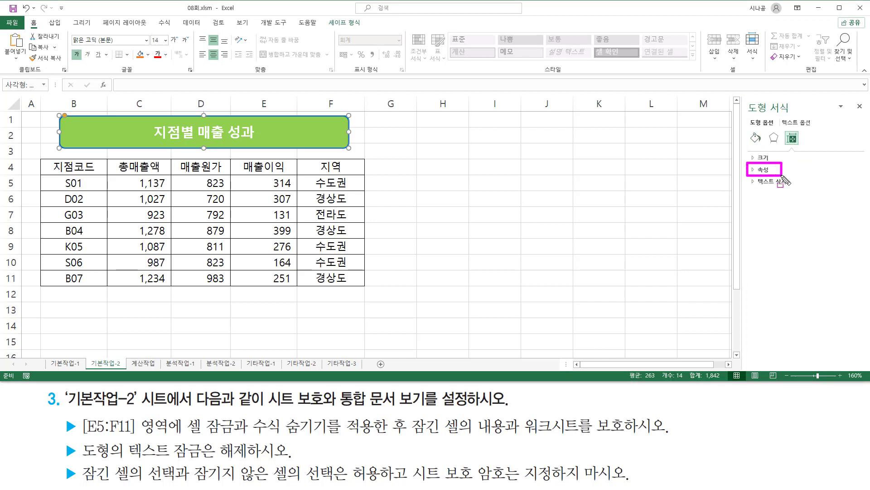
{"action": "key", "text": "Escape"}
{"action": "left_click", "coordinate": [763, 170]}
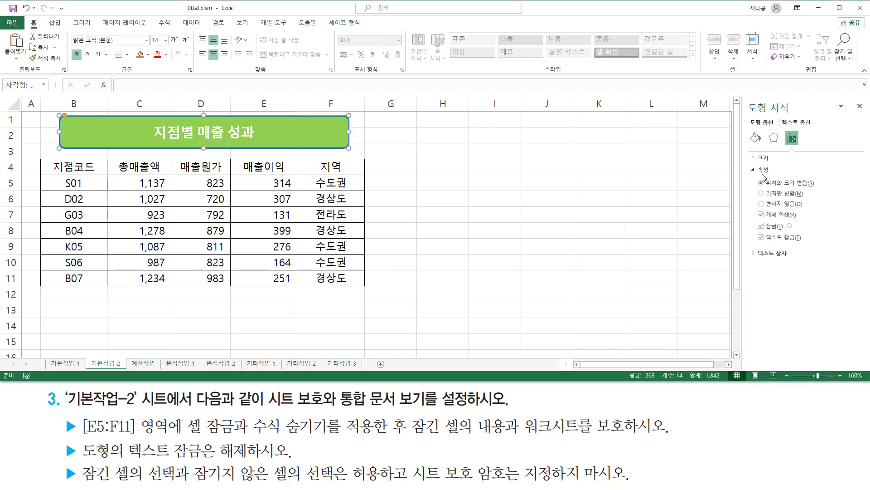
{"action": "mouse_move", "coordinate": [749, 173]}
{"action": "left_mouse_down"}
{"action": "mouse_move", "coordinate": [810, 247]}
{"action": "mouse_move", "coordinate": [821, 248]}
{"action": "left_mouse_up"}
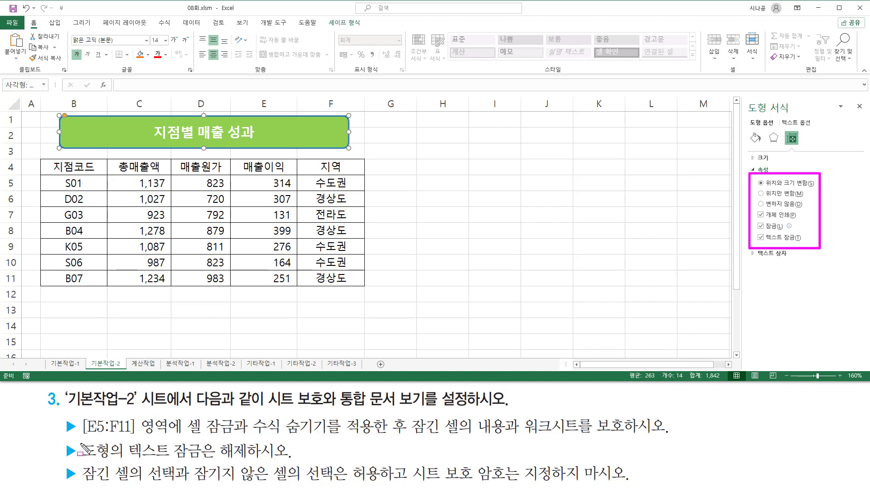
{"action": "mouse_move", "coordinate": [79, 438]}
{"action": "left_mouse_down"}
{"action": "mouse_move", "coordinate": [114, 463]}
{"action": "mouse_move", "coordinate": [248, 460]}
{"action": "left_mouse_up"}
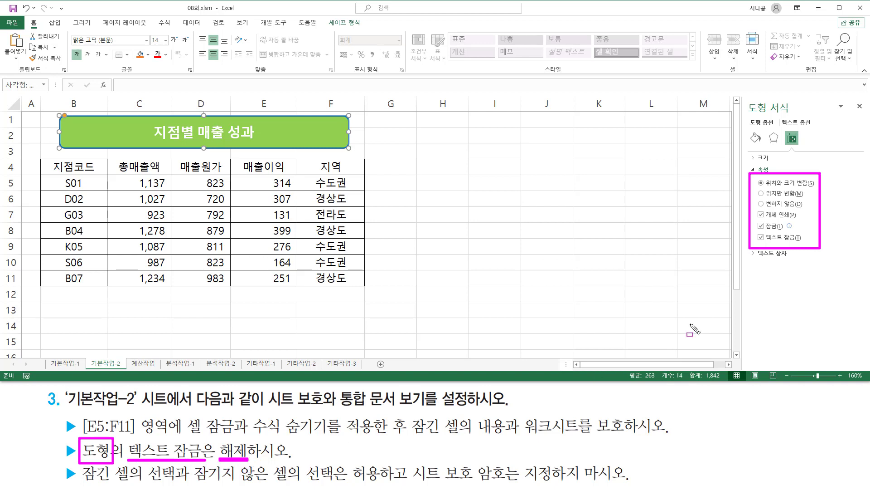
{"action": "left_click_drag", "start_coordinate": [756, 232], "coordinate": [806, 243]}
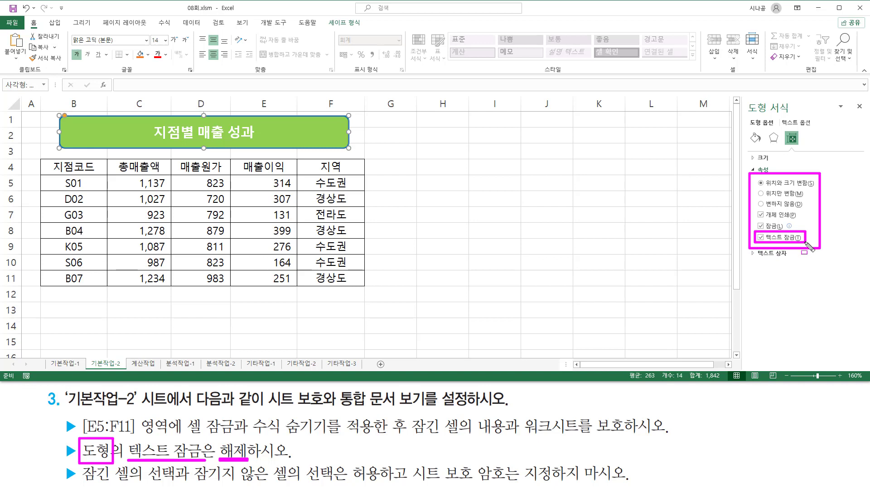
{"action": "key", "text": "Escape"}
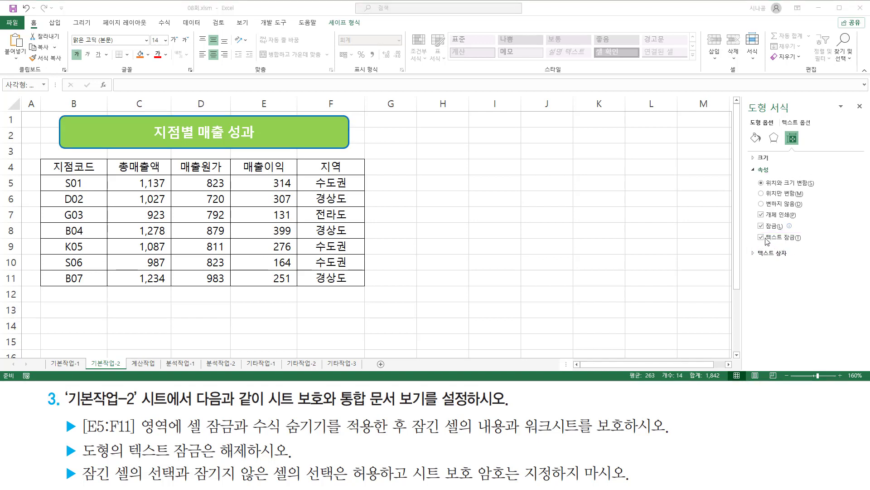
{"action": "left_click", "coordinate": [761, 237]}
{"action": "key", "text": "ctrl+2"}
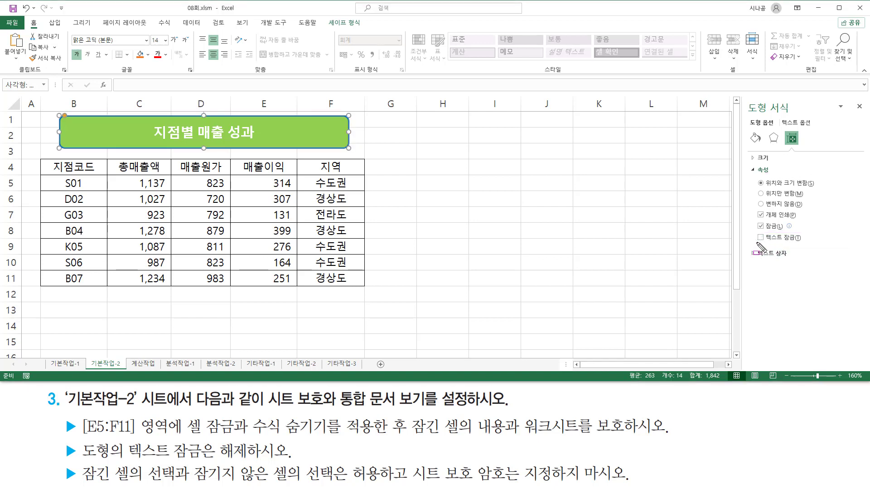
{"action": "mouse_move", "coordinate": [756, 240]}
{"action": "left_mouse_down"}
{"action": "mouse_move", "coordinate": [804, 241]}
{"action": "mouse_move", "coordinate": [805, 232]}
{"action": "left_mouse_up"}
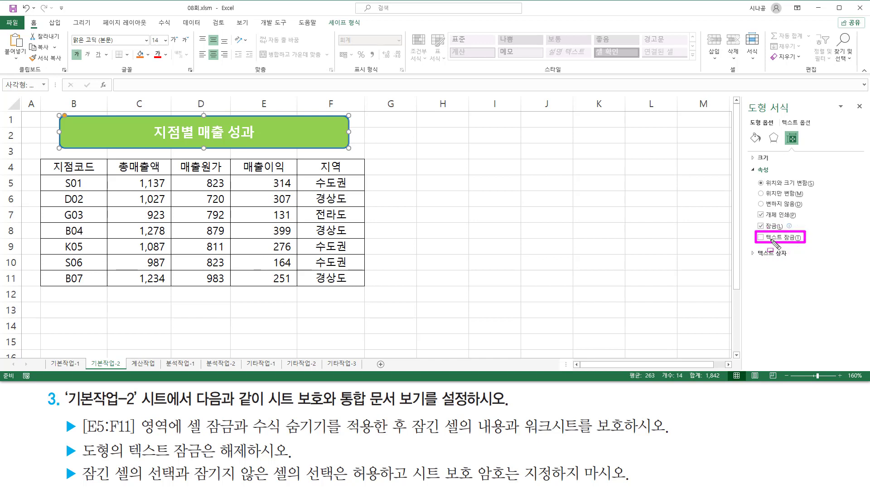
{"action": "left_click_drag", "start_coordinate": [852, 99], "coordinate": [868, 115]}
{"action": "key", "text": "Escape"}
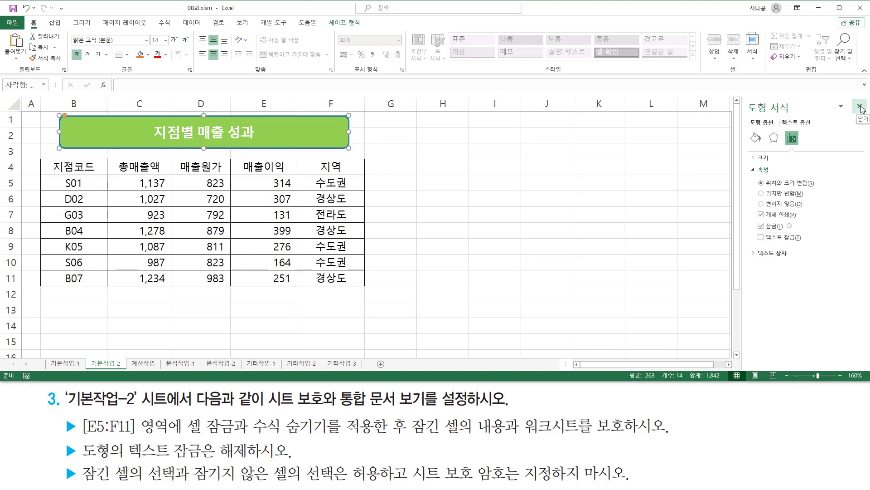
{"action": "left_click", "coordinate": [861, 108]}
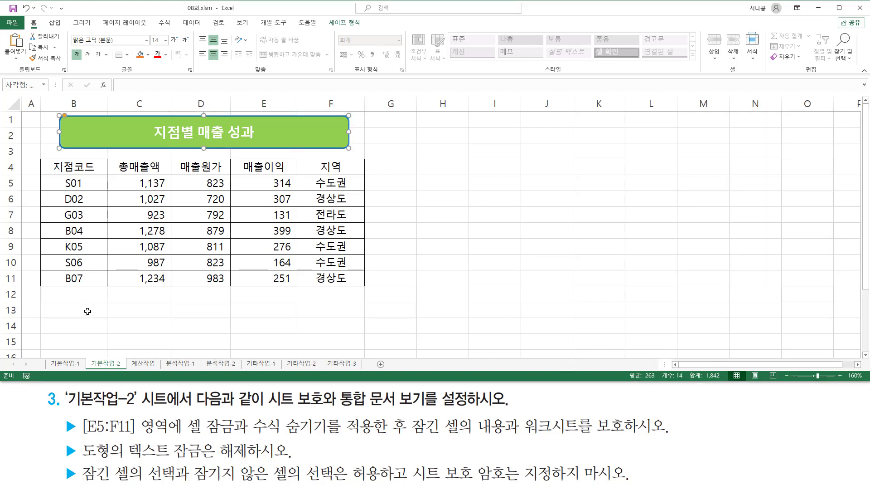
- Protect the 기본작업-2 sheet and its locked cell contents without a password, allowing selection of both locked and unlocked cells
{"action": "left_click", "coordinate": [449, 198]}
{"action": "left_click", "coordinate": [220, 24]}
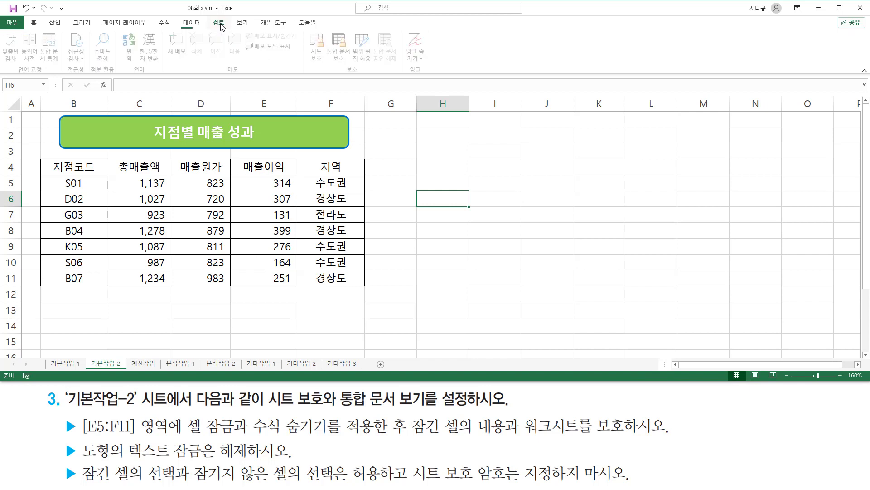
{"action": "left_click_drag", "start_coordinate": [208, 15], "coordinate": [231, 28]}
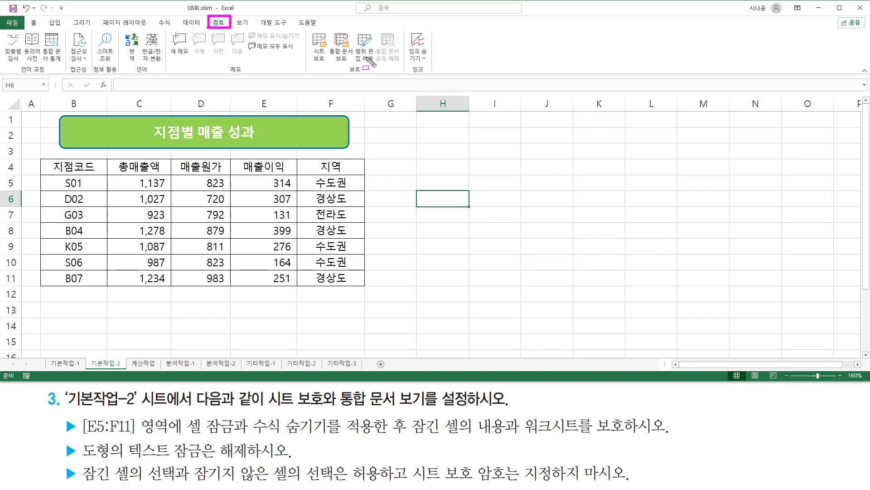
{"action": "left_click_drag", "start_coordinate": [345, 73], "coordinate": [369, 72]}
{"action": "left_click_drag", "start_coordinate": [307, 31], "coordinate": [327, 60]}
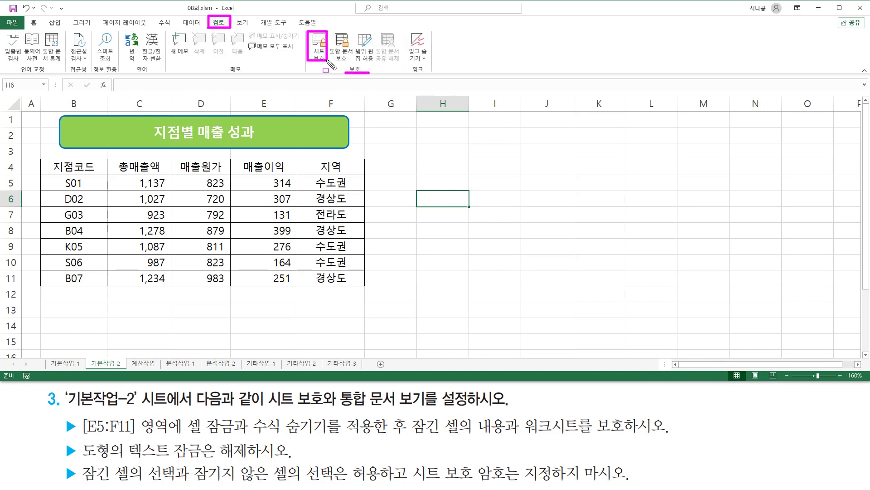
{"action": "key", "text": "Escape"}
{"action": "left_click", "coordinate": [320, 43]}
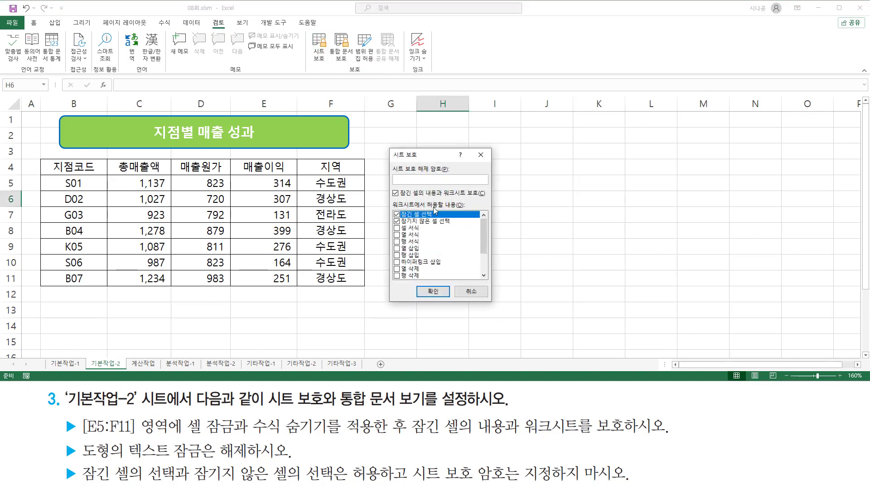
{"action": "mouse_move", "coordinate": [389, 146]}
{"action": "left_mouse_down"}
{"action": "mouse_move", "coordinate": [393, 199]}
{"action": "mouse_move", "coordinate": [480, 307]}
{"action": "mouse_move", "coordinate": [494, 303]}
{"action": "left_mouse_up"}
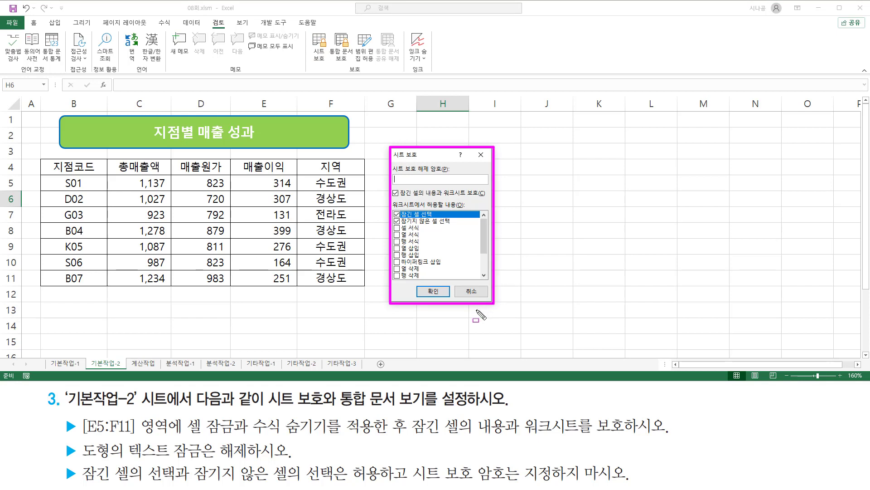
{"action": "key", "text": "Escape"}
{"action": "left_click_drag", "start_coordinate": [81, 484], "coordinate": [382, 486]}
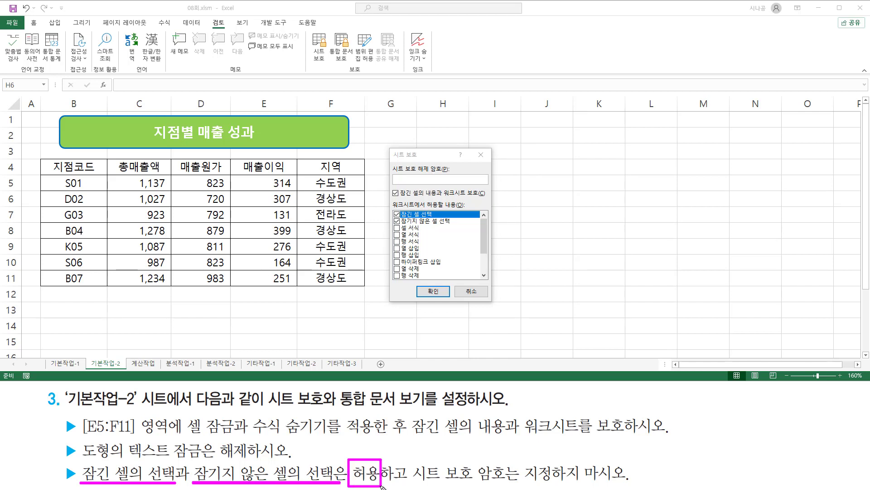
{"action": "mouse_move", "coordinate": [390, 209]}
{"action": "left_mouse_down"}
{"action": "mouse_move", "coordinate": [400, 225]}
{"action": "mouse_move", "coordinate": [455, 225]}
{"action": "left_mouse_up"}
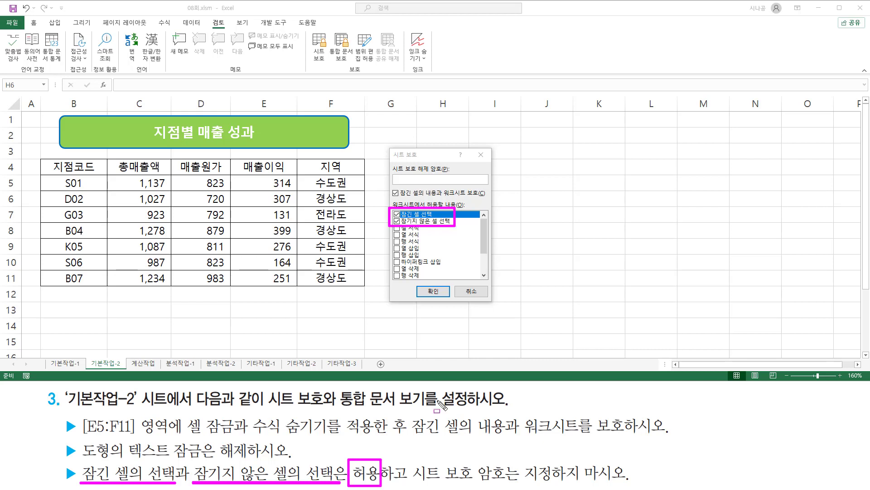
{"action": "left_click_drag", "start_coordinate": [414, 485], "coordinate": [636, 483]}
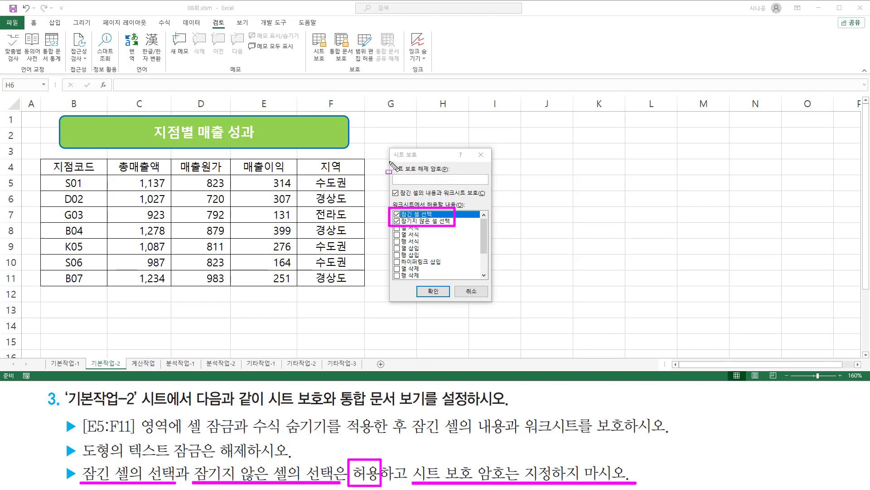
{"action": "mouse_move", "coordinate": [389, 161]}
{"action": "left_mouse_down"}
{"action": "mouse_move", "coordinate": [403, 179]}
{"action": "mouse_move", "coordinate": [457, 182]}
{"action": "mouse_move", "coordinate": [466, 195]}
{"action": "mouse_move", "coordinate": [488, 184]}
{"action": "left_mouse_up"}
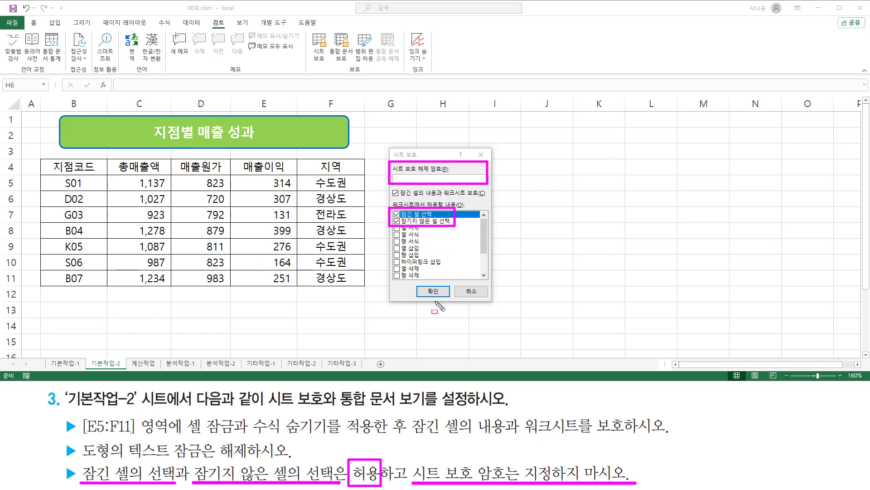
{"action": "mouse_move", "coordinate": [418, 280]}
{"action": "left_mouse_down"}
{"action": "mouse_move", "coordinate": [418, 299]}
{"action": "mouse_move", "coordinate": [448, 304]}
{"action": "left_mouse_up"}
{"action": "key", "text": "Escape"}
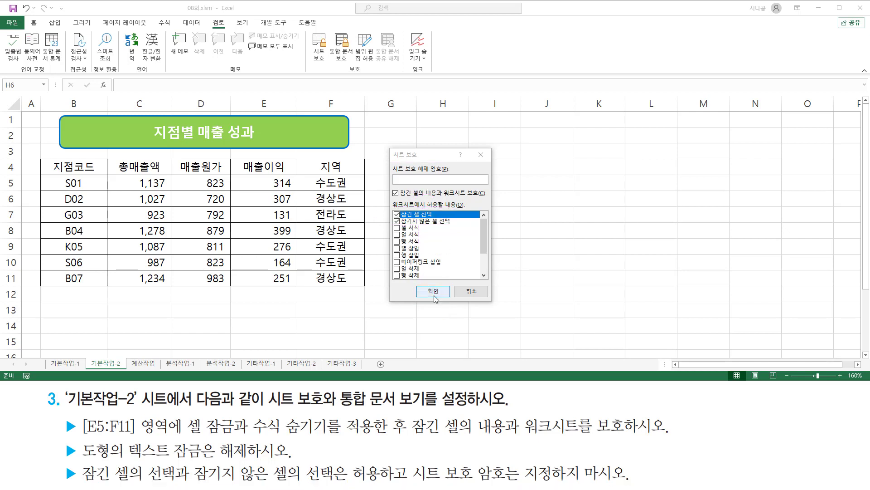
{"action": "left_click", "coordinate": [433, 291]}
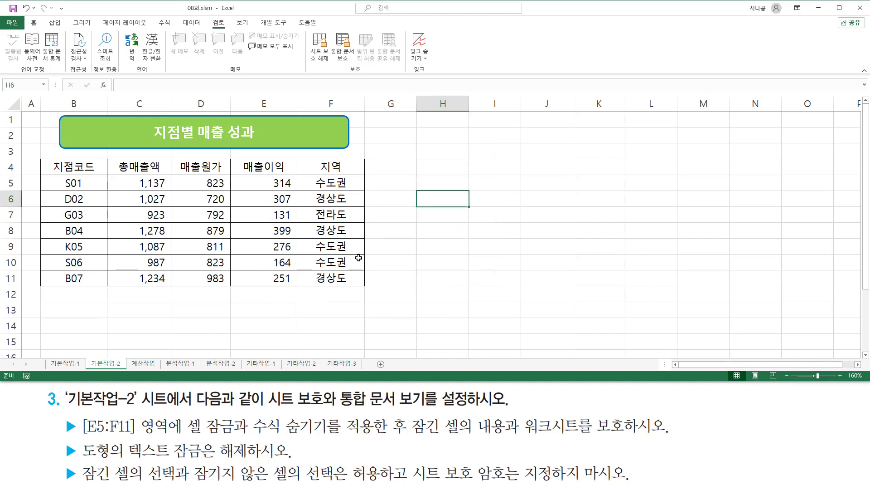
{"action": "left_click_drag", "start_coordinate": [57, 412], "coordinate": [669, 486]}
{"action": "key", "text": "Escape"}
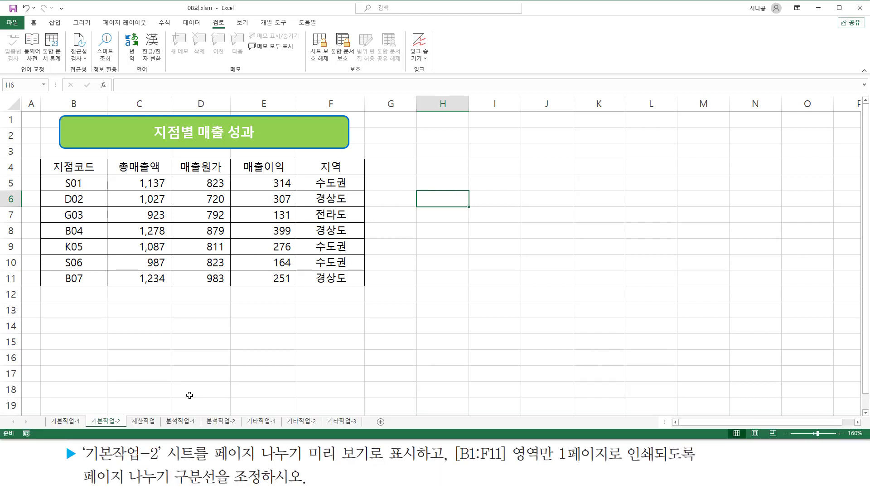
- Display the 기본작업-2 sheet in page break preview (페이지 나누기 미리 보기)
{"action": "key", "text": "ctrl+shift+d"}
{"action": "mouse_move", "coordinate": [85, 463]}
{"action": "left_mouse_down"}
{"action": "mouse_move", "coordinate": [136, 464]}
{"action": "mouse_move", "coordinate": [167, 445]}
{"action": "left_mouse_up"}
{"action": "left_click_drag", "start_coordinate": [215, 462], "coordinate": [417, 462]}
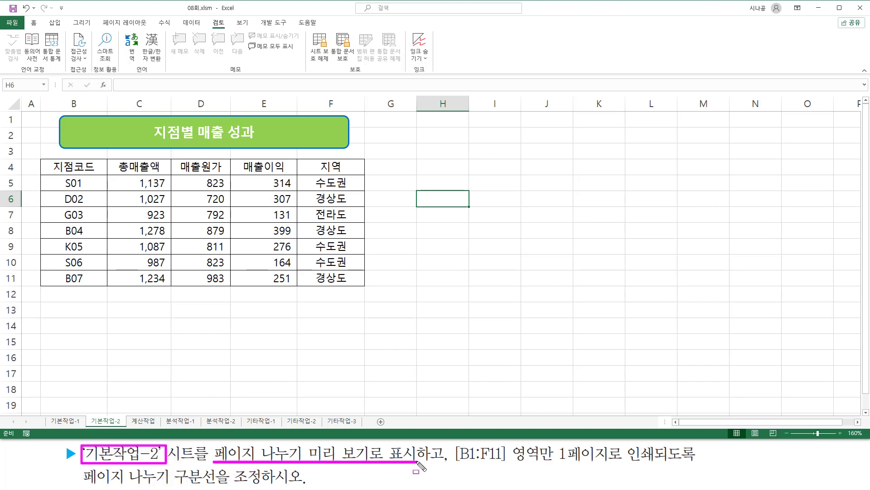
{"action": "left_click_drag", "start_coordinate": [229, 15], "coordinate": [251, 28]}
{"action": "key", "text": "Escape"}
{"action": "left_click", "coordinate": [244, 23]}
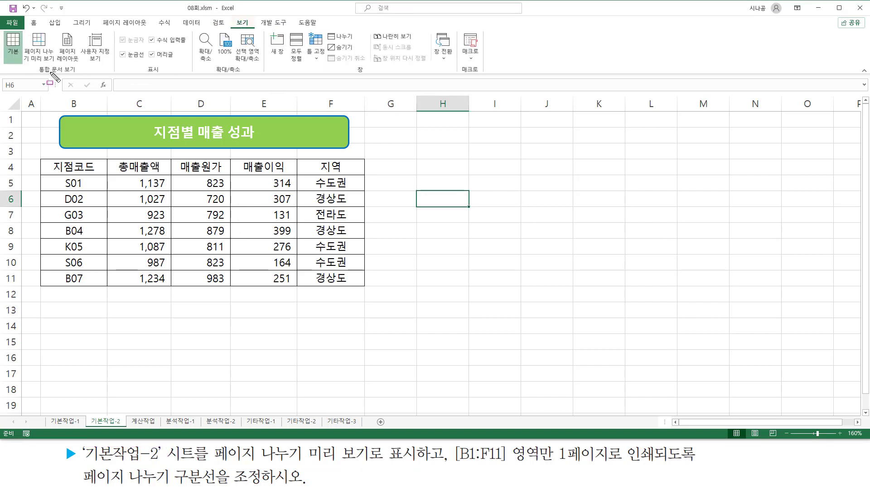
{"action": "left_click_drag", "start_coordinate": [34, 73], "coordinate": [78, 73]}
{"action": "mouse_move", "coordinate": [25, 30]}
{"action": "left_mouse_down"}
{"action": "mouse_move", "coordinate": [30, 61]}
{"action": "mouse_move", "coordinate": [56, 64]}
{"action": "left_mouse_up"}
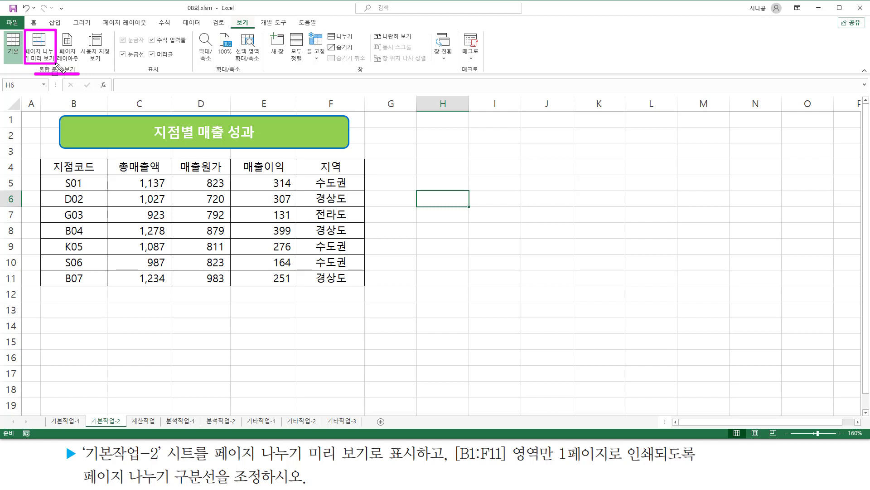
{"action": "left_click", "coordinate": [43, 49]}
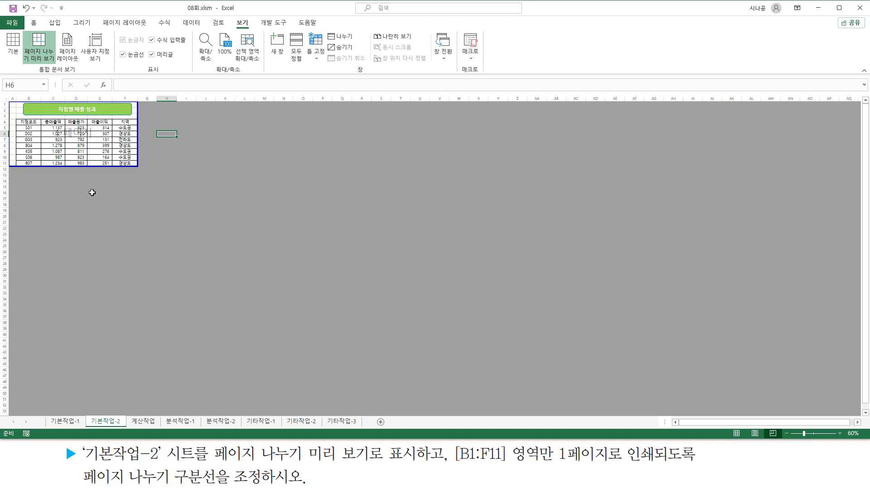
{"action": "scroll", "coordinate": [83, 168], "scroll_direction": "up", "scroll_amount": 6}
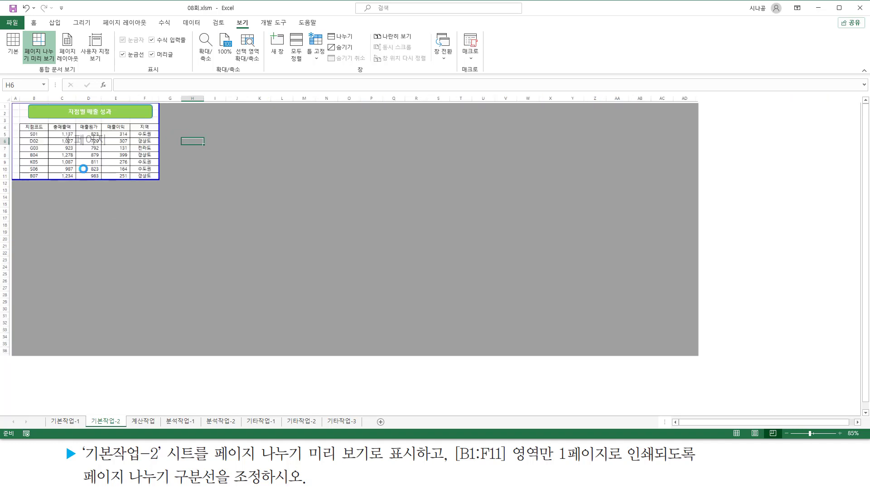
{"action": "scroll", "coordinate": [83, 169], "scroll_direction": "up", "scroll_amount": 1}
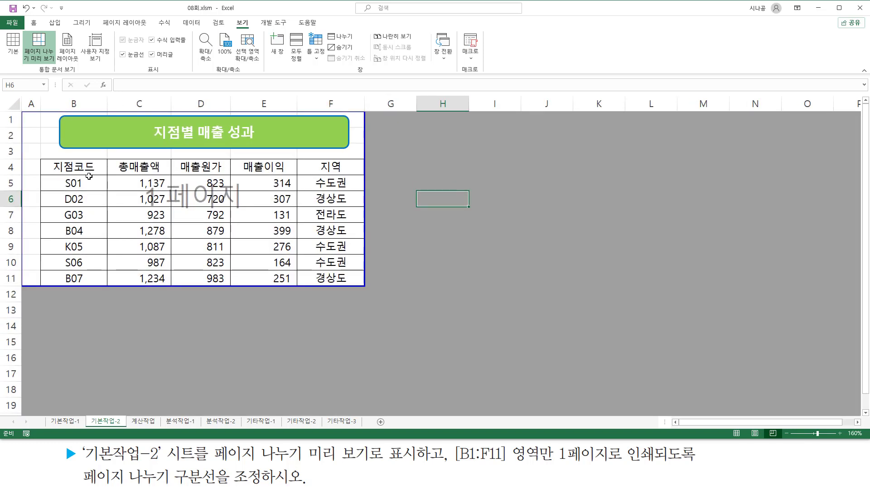
- Move the page break line from column A's outer edge to the boundary between columns A and B so only B1:F11 prints on one page
{"action": "left_click_drag", "start_coordinate": [456, 462], "coordinate": [659, 466]}
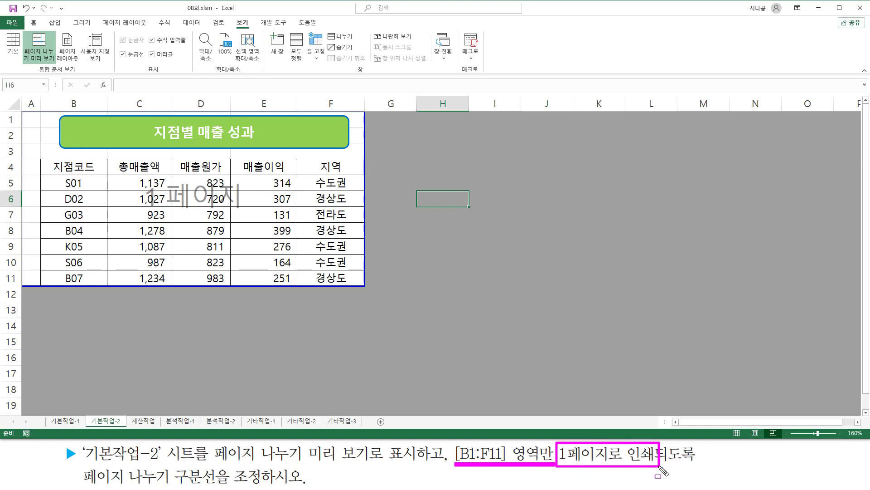
{"action": "left_click_drag", "start_coordinate": [80, 463], "coordinate": [264, 487]}
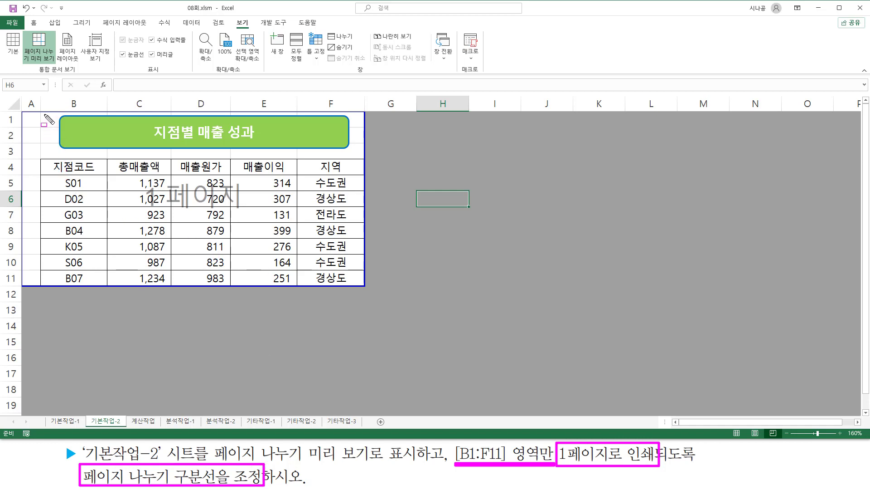
{"action": "mouse_move", "coordinate": [43, 114]}
{"action": "left_mouse_down"}
{"action": "mouse_move", "coordinate": [107, 208]}
{"action": "mouse_move", "coordinate": [364, 285]}
{"action": "left_mouse_up"}
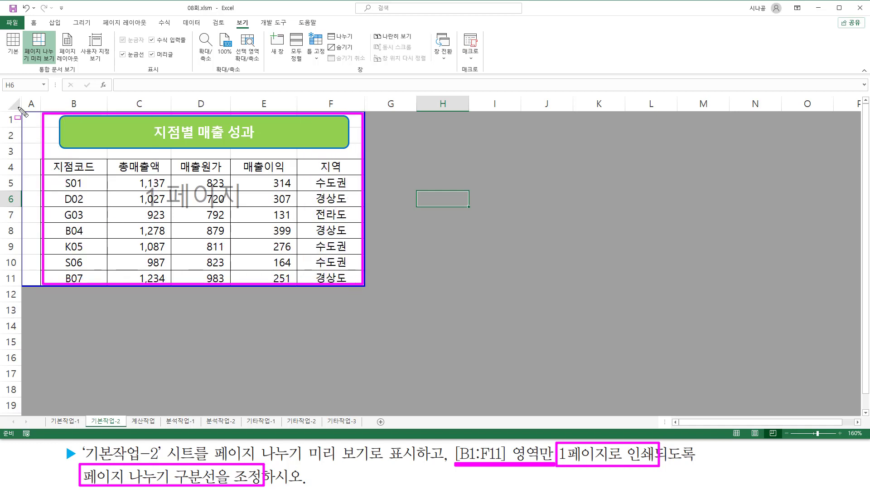
{"action": "left_click_drag", "start_coordinate": [24, 94], "coordinate": [24, 97]}
{"action": "left_click_drag", "start_coordinate": [21, 286], "coordinate": [38, 314]}
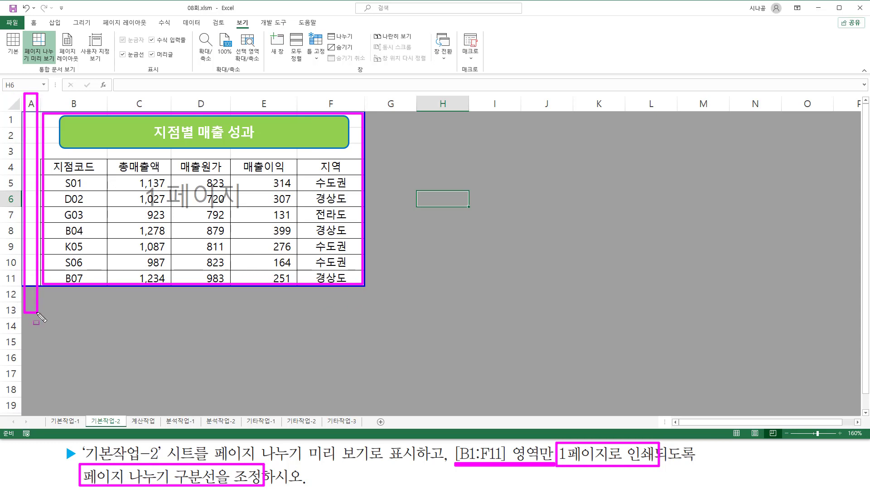
{"action": "key", "text": "Escape"}
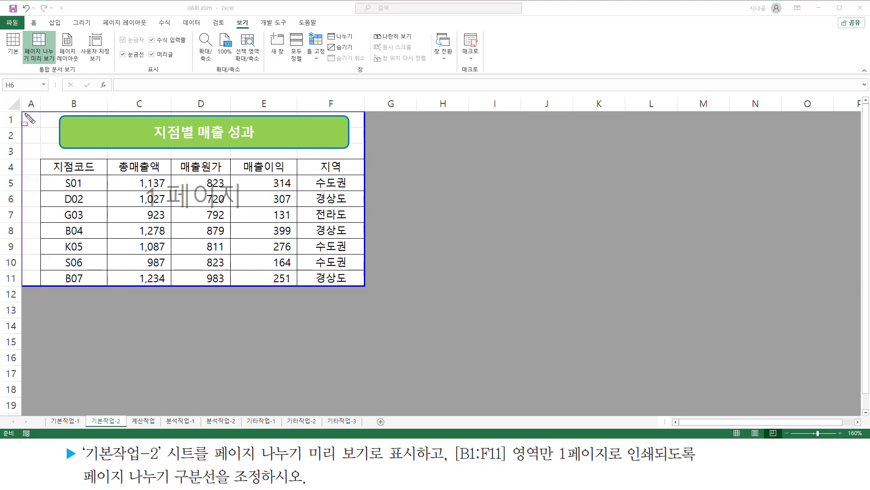
{"action": "mouse_move", "coordinate": [21, 113]}
{"action": "left_mouse_down"}
{"action": "mouse_move", "coordinate": [22, 287]}
{"action": "mouse_move", "coordinate": [366, 287]}
{"action": "mouse_move", "coordinate": [363, 112]}
{"action": "mouse_move", "coordinate": [18, 113]}
{"action": "mouse_move", "coordinate": [16, 287]}
{"action": "left_mouse_up"}
{"action": "key", "text": "Escape"}
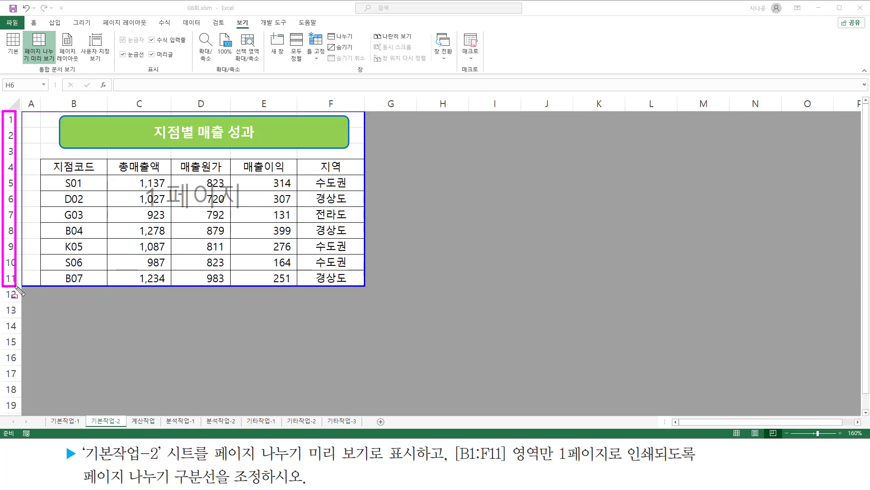
{"action": "key", "text": "Escape"}
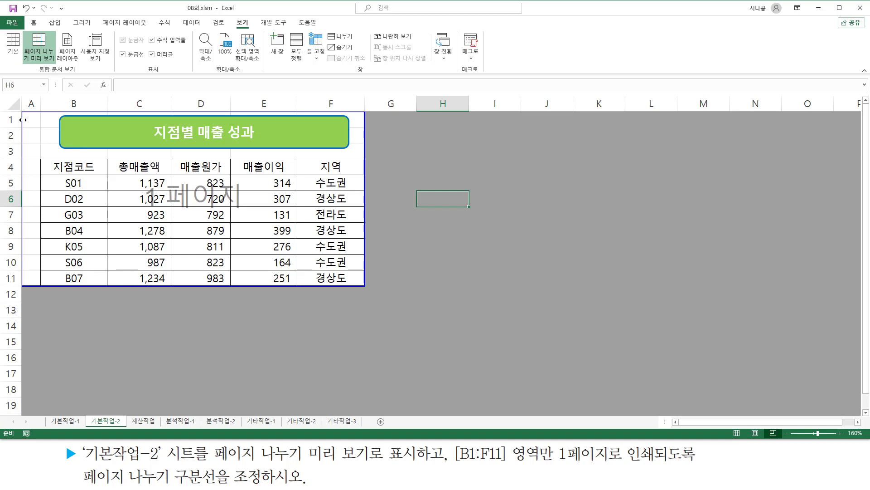
{"action": "left_click_drag", "start_coordinate": [22, 119], "coordinate": [40, 118]}
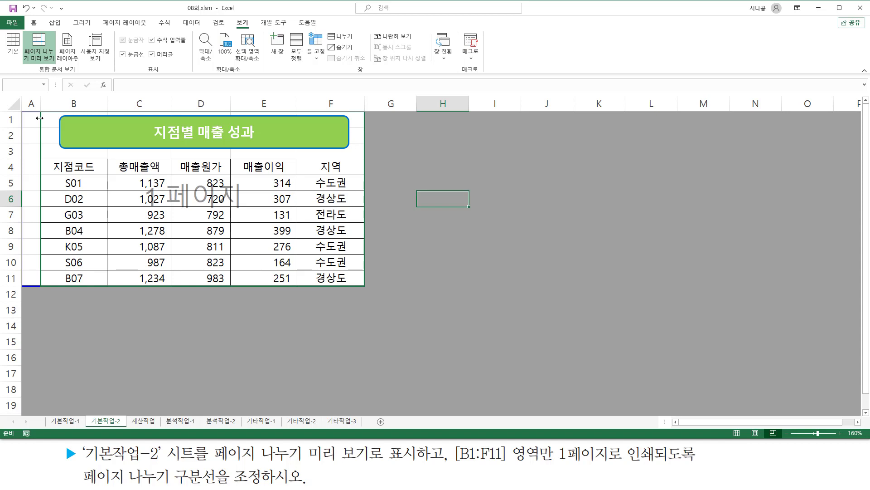
{"action": "left_click_drag", "start_coordinate": [40, 118], "coordinate": [40, 118]}
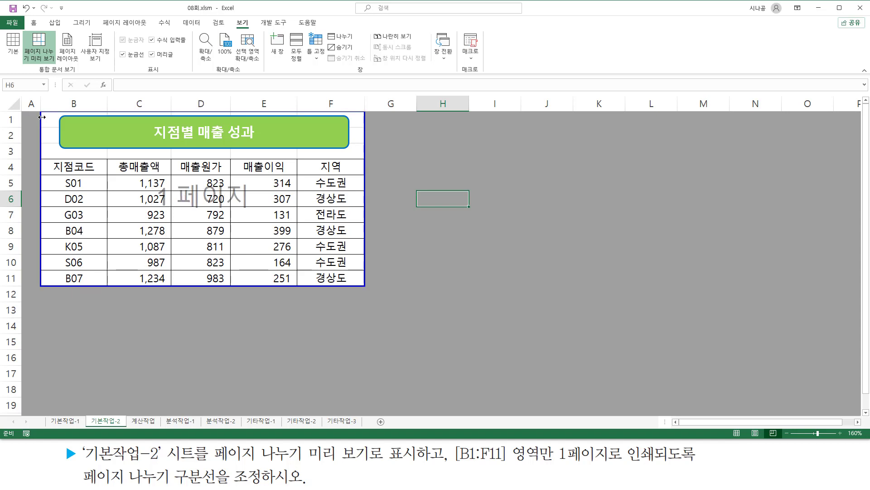